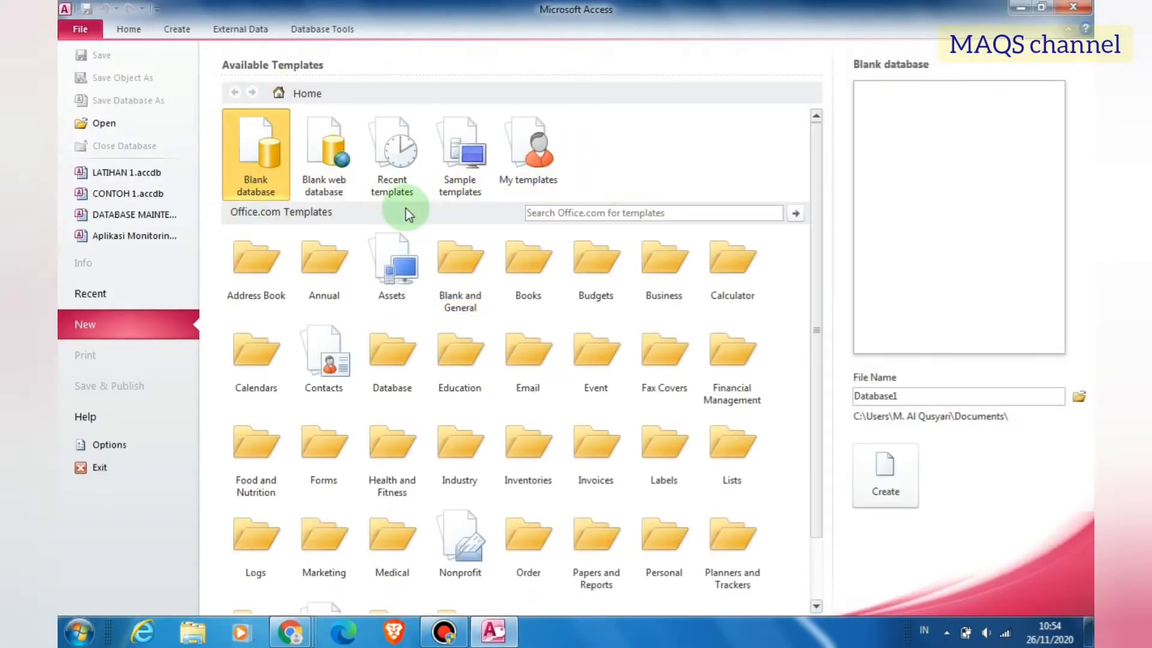
- Open the LATIHAN 1 database from the LATIHAN MS ACCESS 2010 folder on the Desktop
{"action": "left_click", "coordinate": [130, 125]}
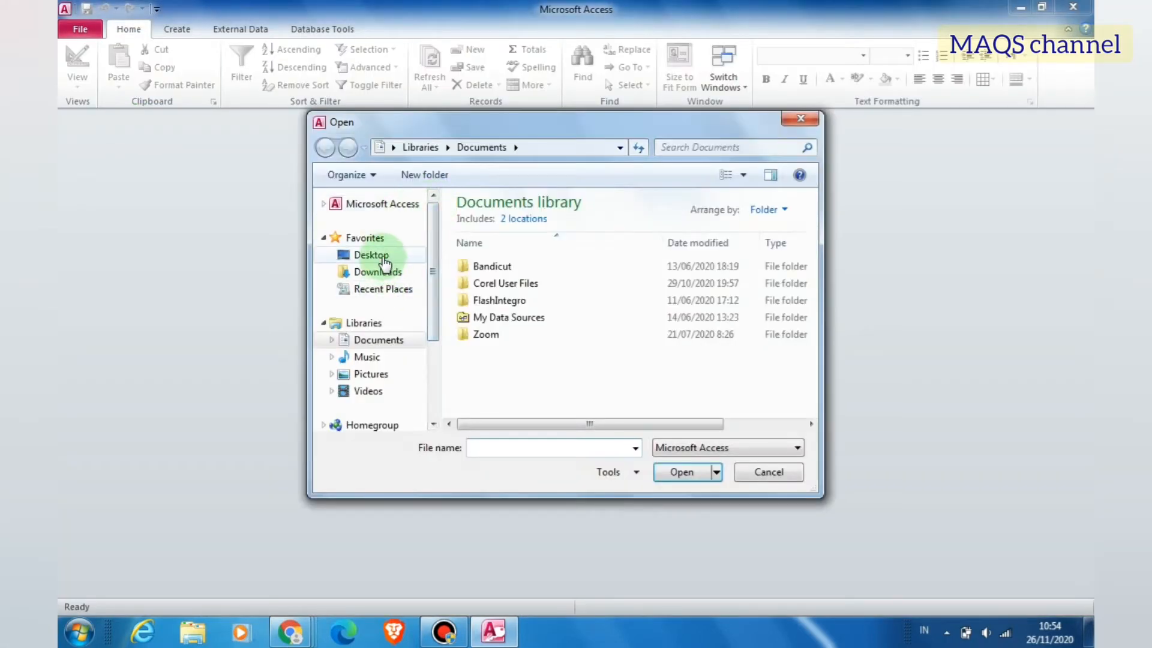
{"action": "left_click", "coordinate": [383, 254]}
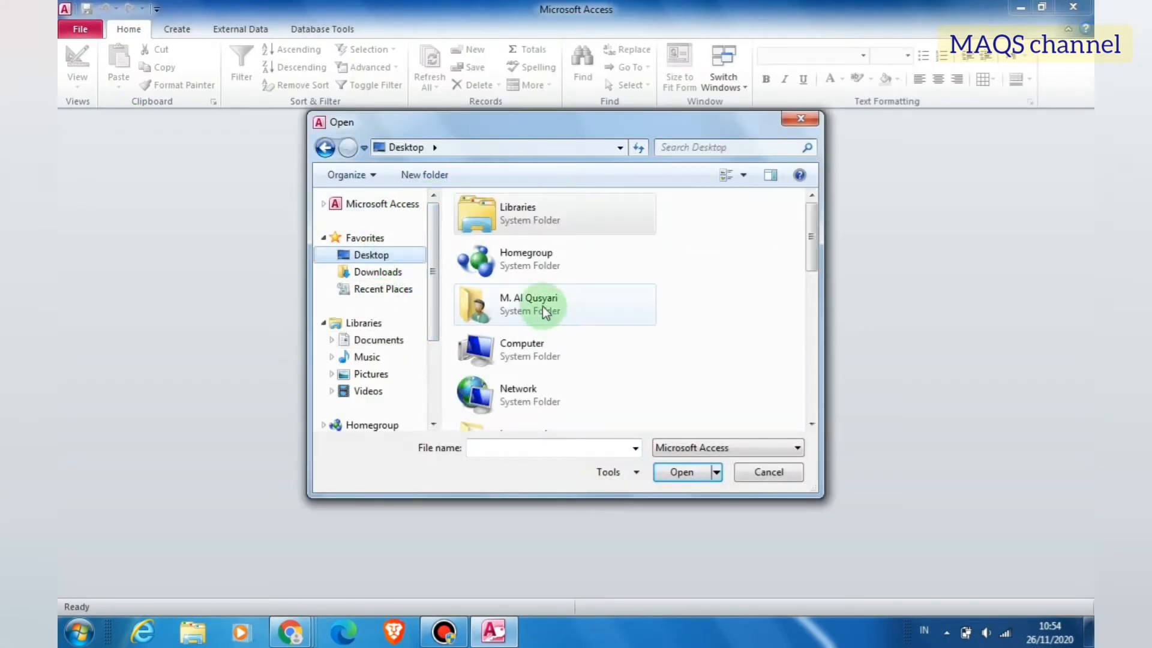
{"action": "left_click", "coordinate": [550, 312]}
{"action": "scroll", "coordinate": [551, 312], "scroll_direction": "down", "scroll_amount": 3}
{"action": "left_click", "coordinate": [538, 362]}
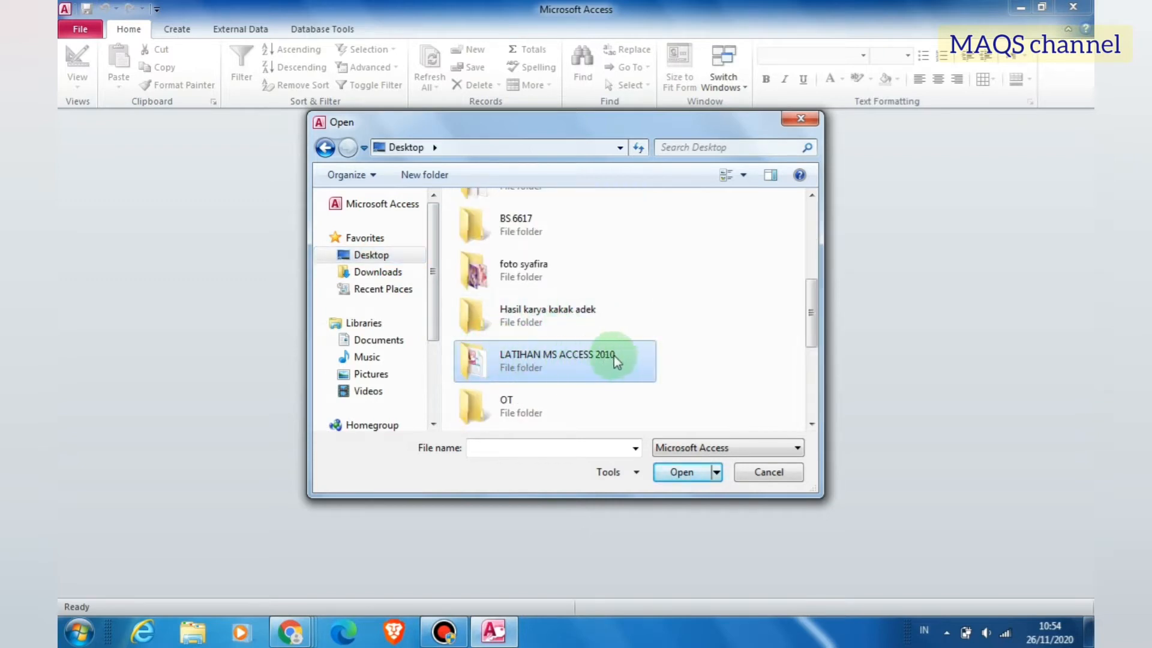
{"action": "left_click", "coordinate": [688, 475]}
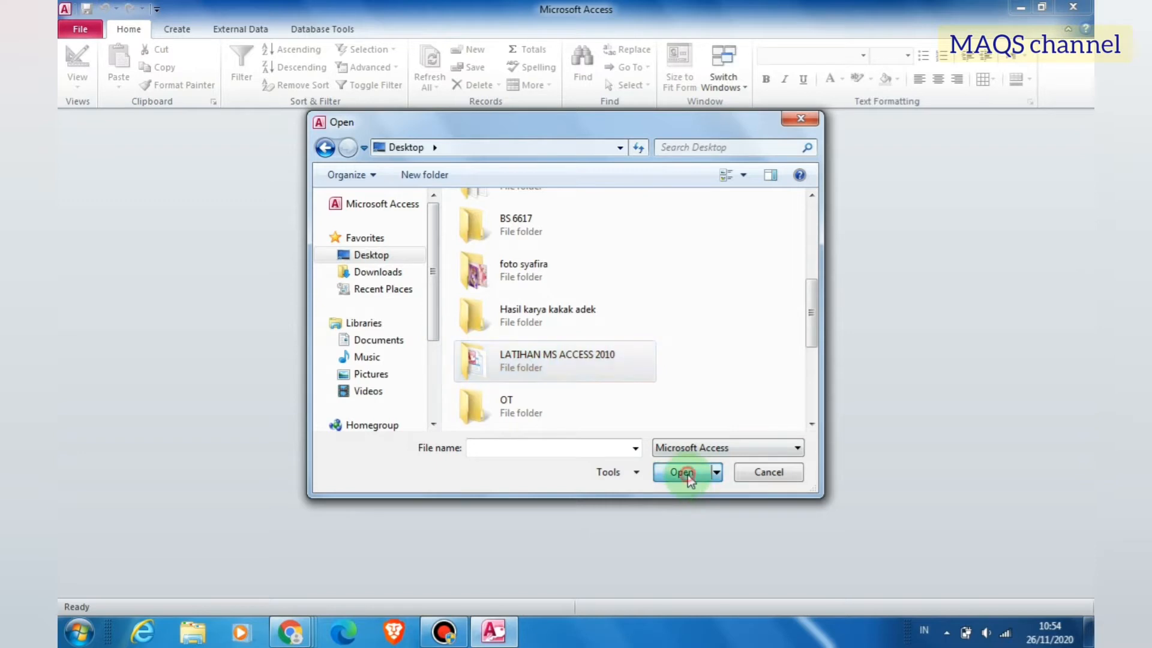
{"action": "left_click", "coordinate": [510, 223]}
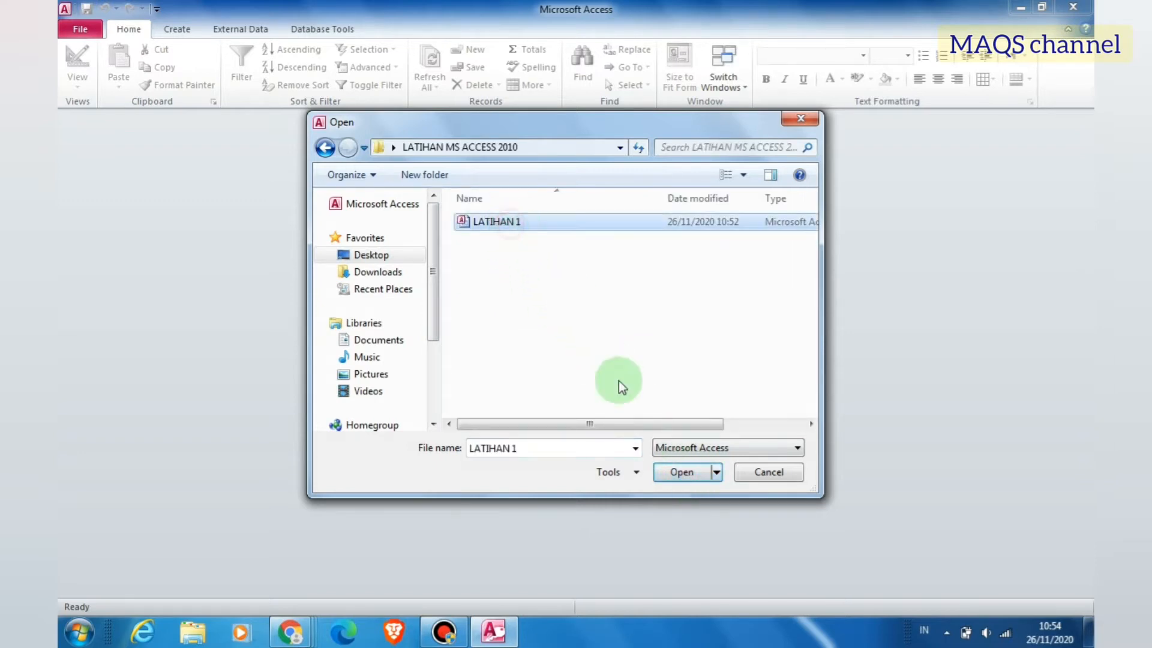
{"action": "left_click", "coordinate": [687, 471]}
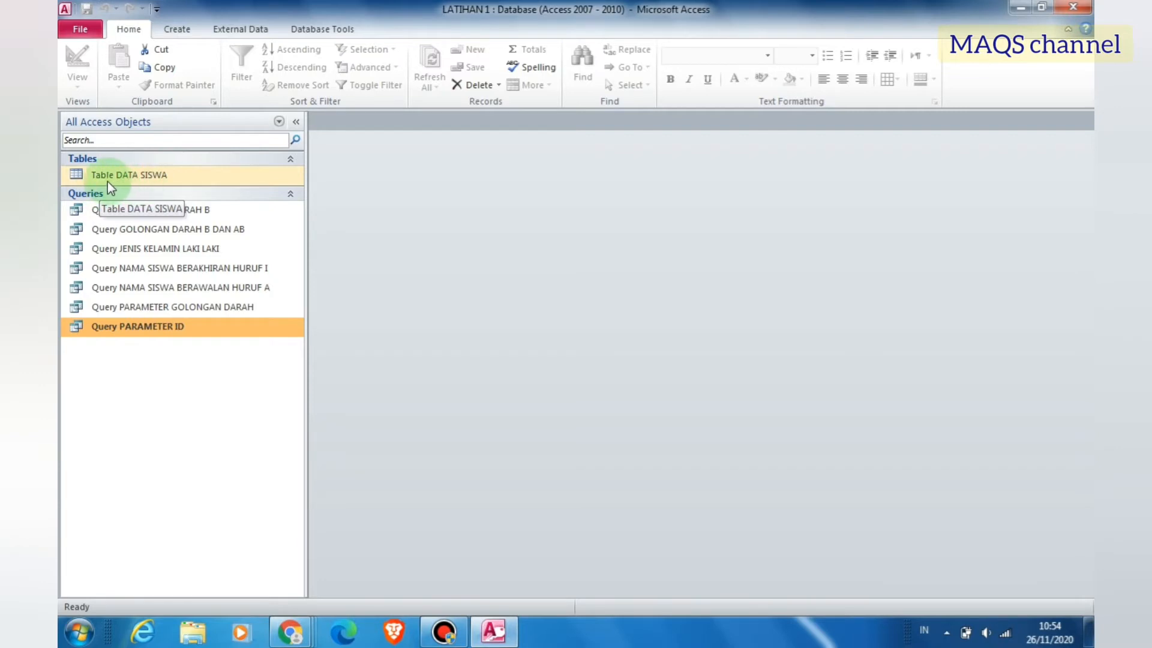
- Open Table DATA SISWA and view the JENIS KELAMIN choices offered in the first record
{"action": "left_click", "coordinate": [177, 178]}
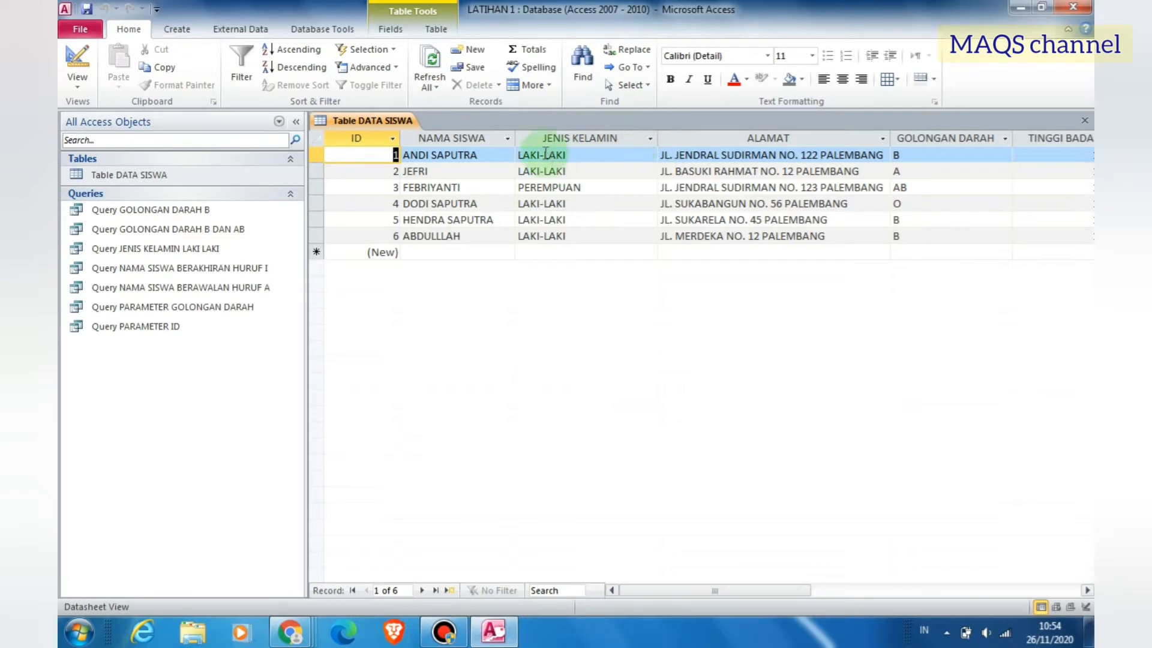
{"action": "left_click", "coordinate": [588, 156]}
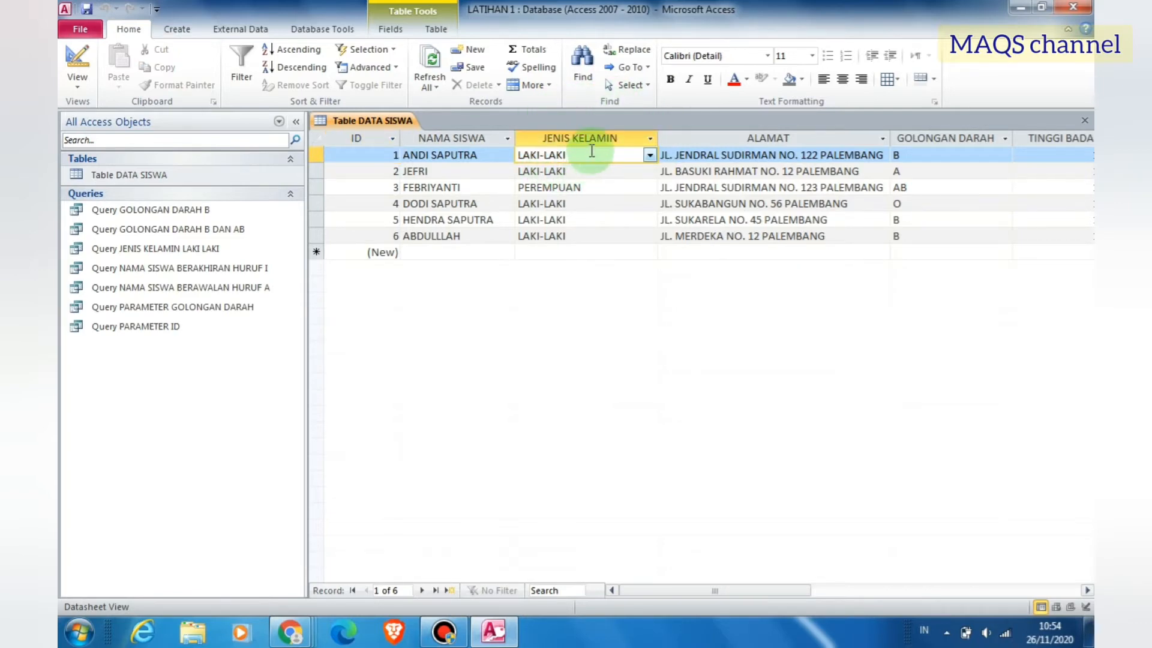
{"action": "left_click", "coordinate": [650, 155]}
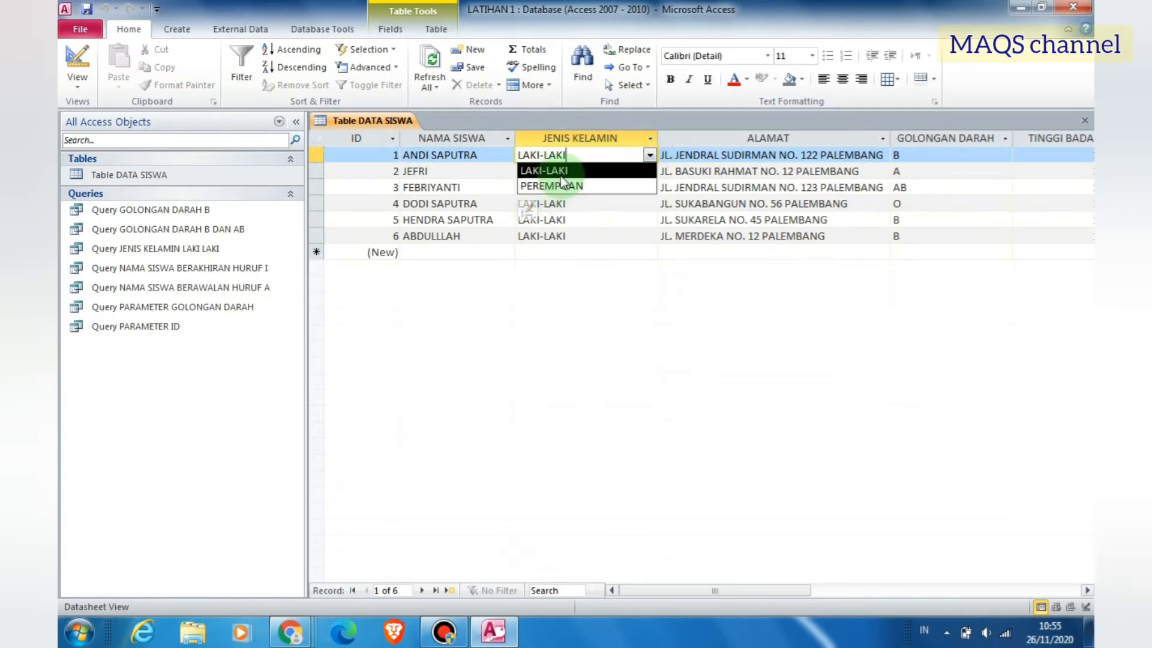
{"action": "left_click", "coordinate": [651, 155]}
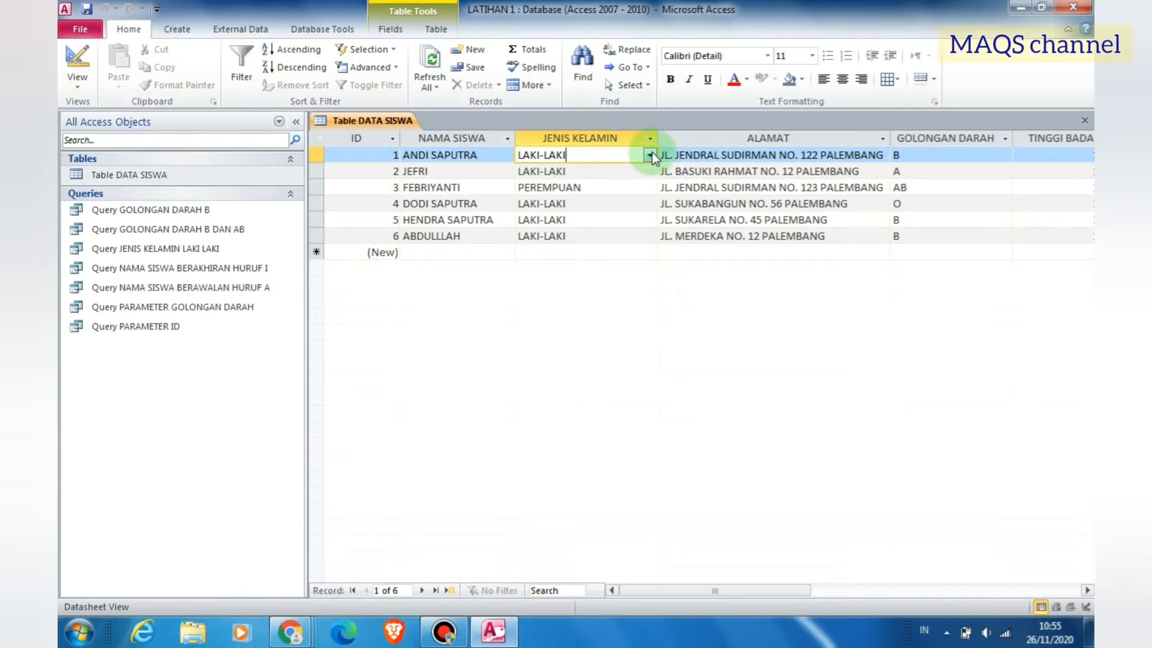
{"action": "left_click", "coordinate": [591, 236]}
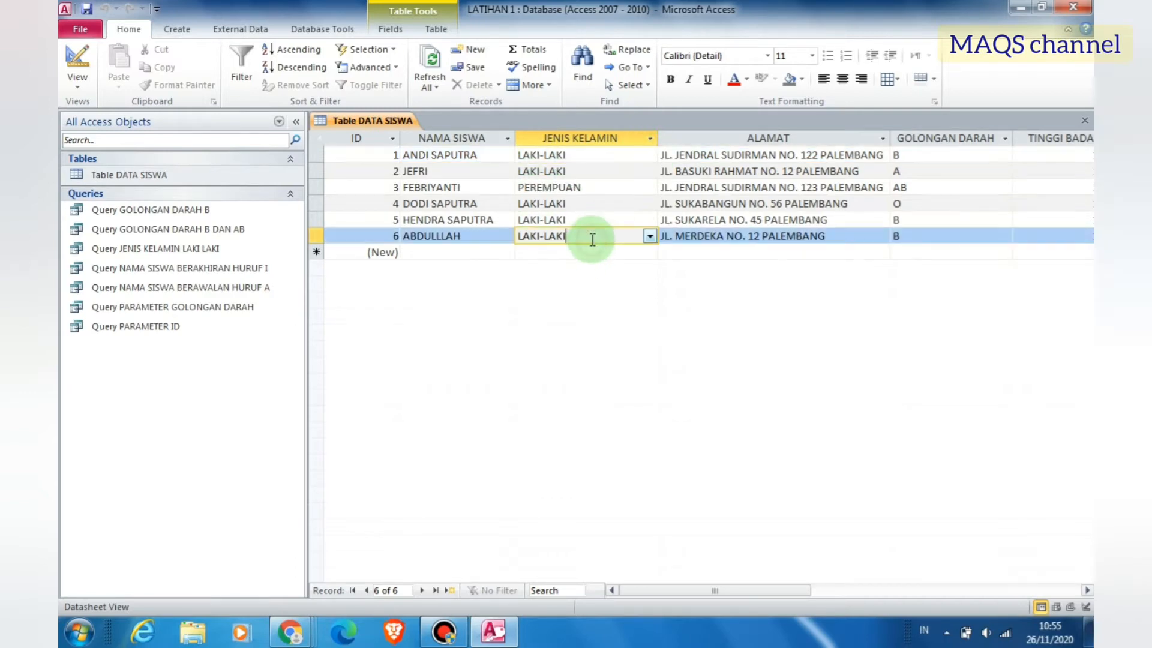
- Accept the Windows 7 Basic color scheme and add XXX as an extra item to the JENIS KELAMIN choice list
{"action": "left_click", "coordinate": [650, 238]}
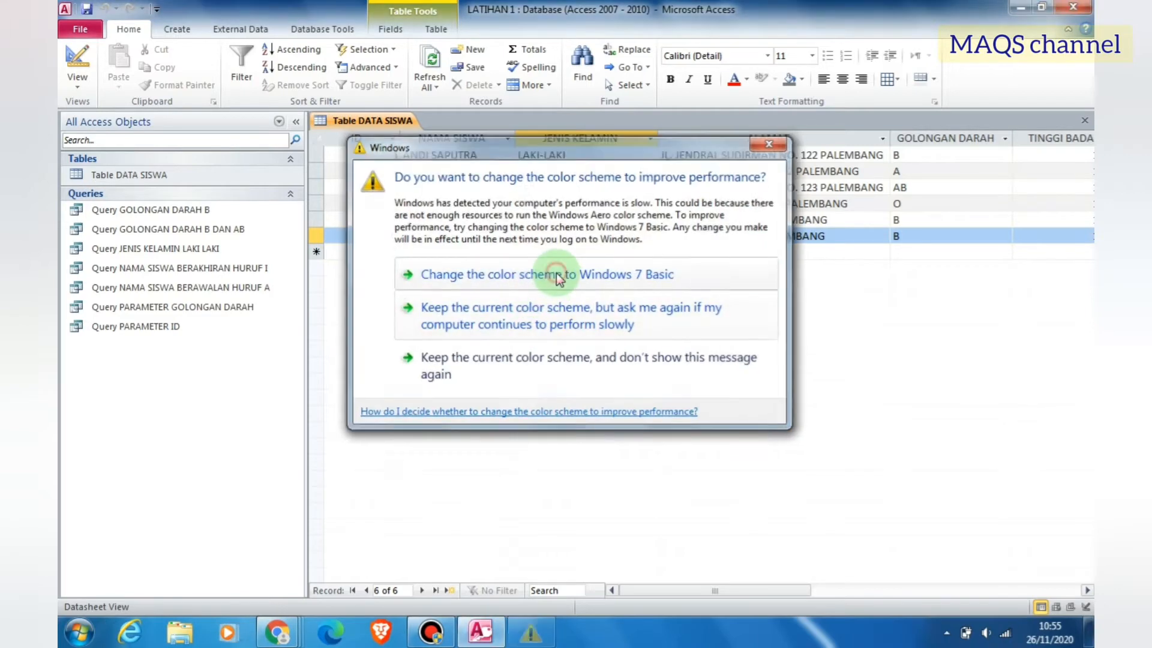
{"action": "left_click", "coordinate": [553, 270]}
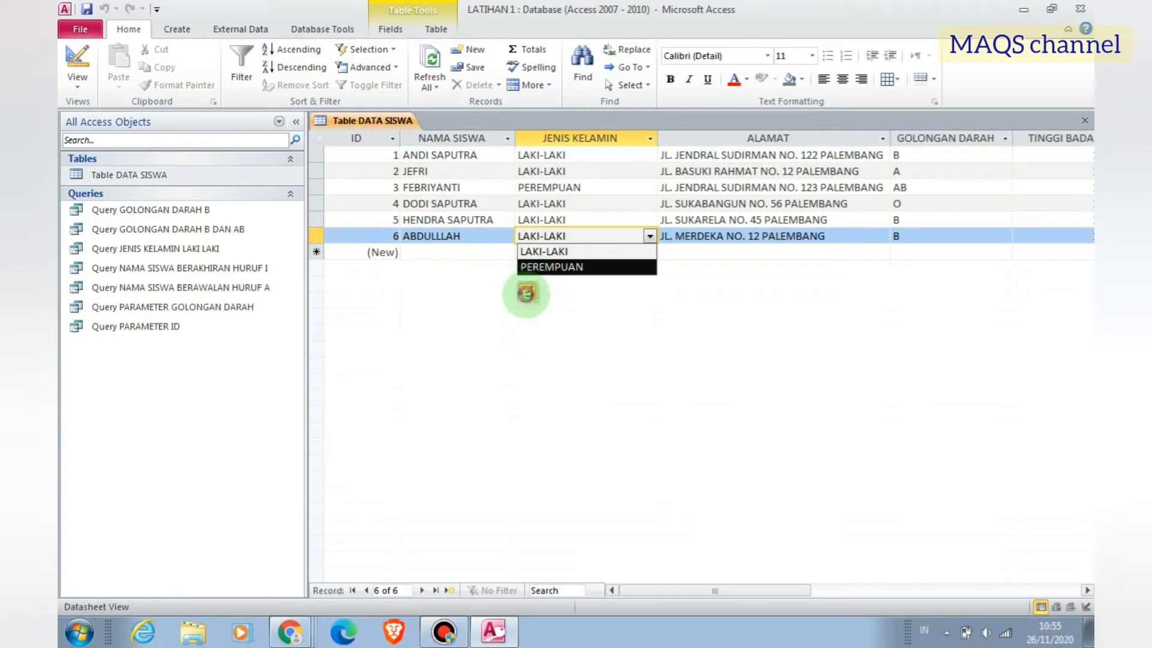
{"action": "left_click", "coordinate": [527, 293]}
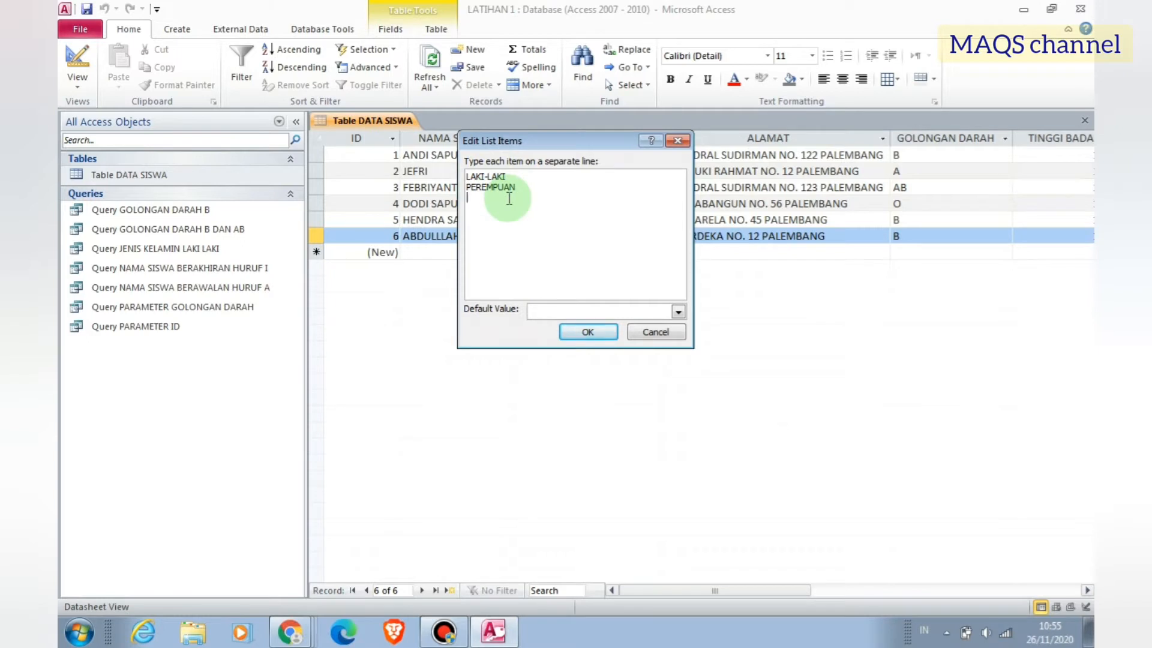
{"action": "key", "text": "Caps_Lock"}
{"action": "type", "text": "XXX"}
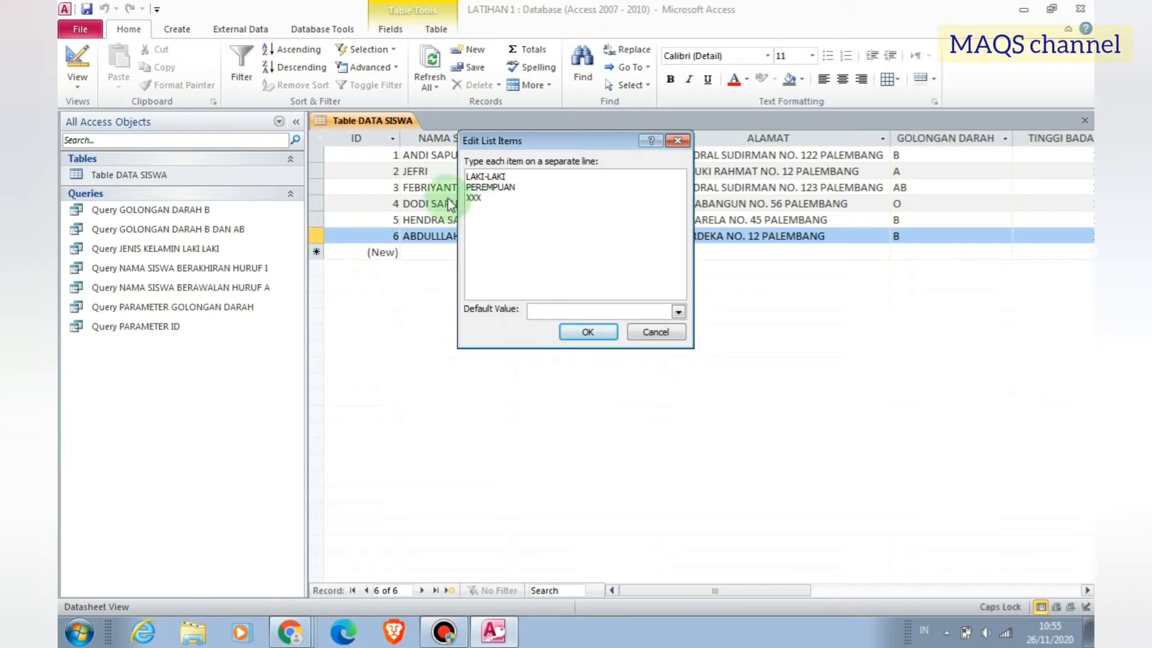
{"action": "left_click", "coordinate": [485, 266]}
{"action": "left_click", "coordinate": [588, 332]}
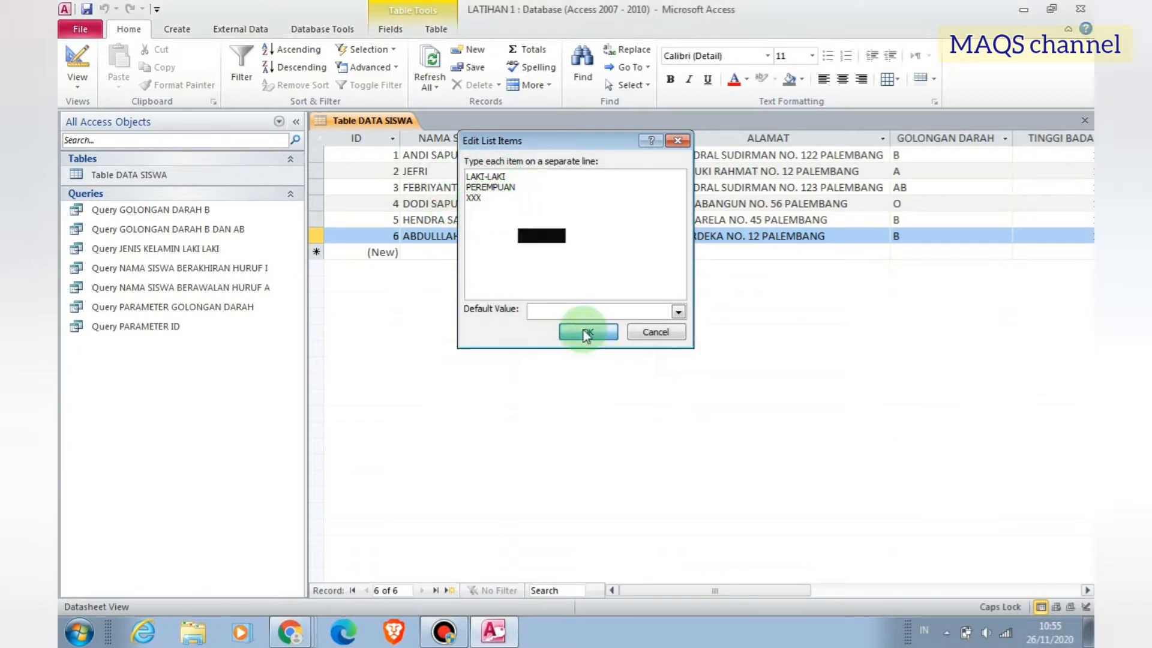
- Check the JENIS KELAMIN choices in the sixth record and inspect the list item editor without changing it
{"action": "left_click", "coordinate": [651, 236]}
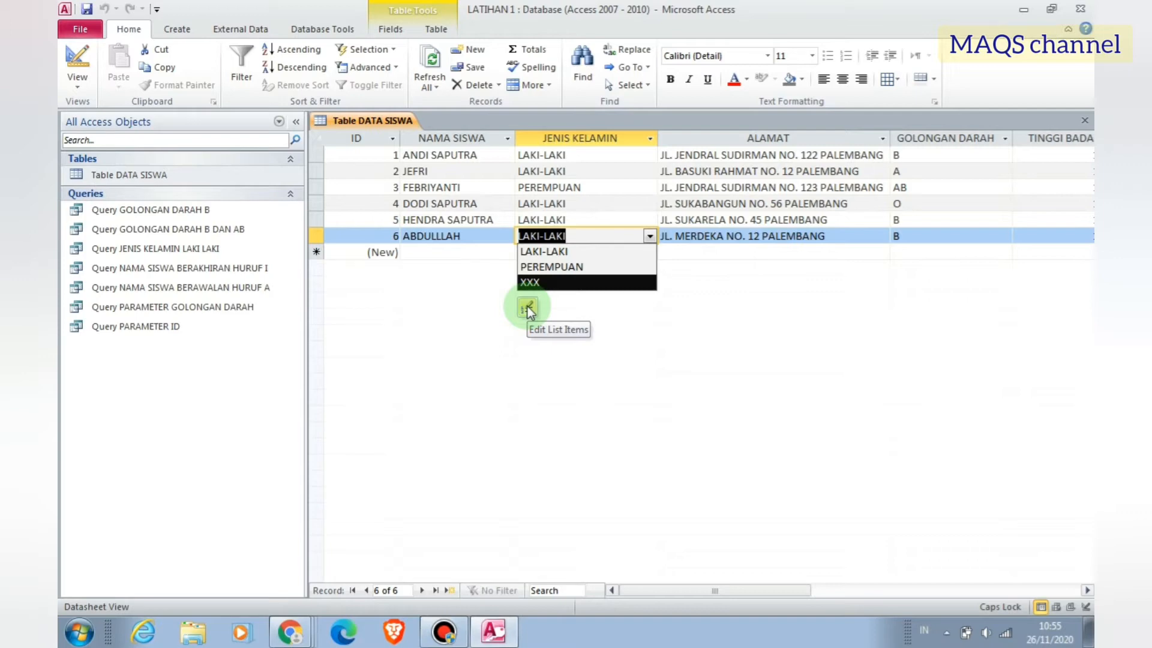
{"action": "left_click", "coordinate": [681, 334]}
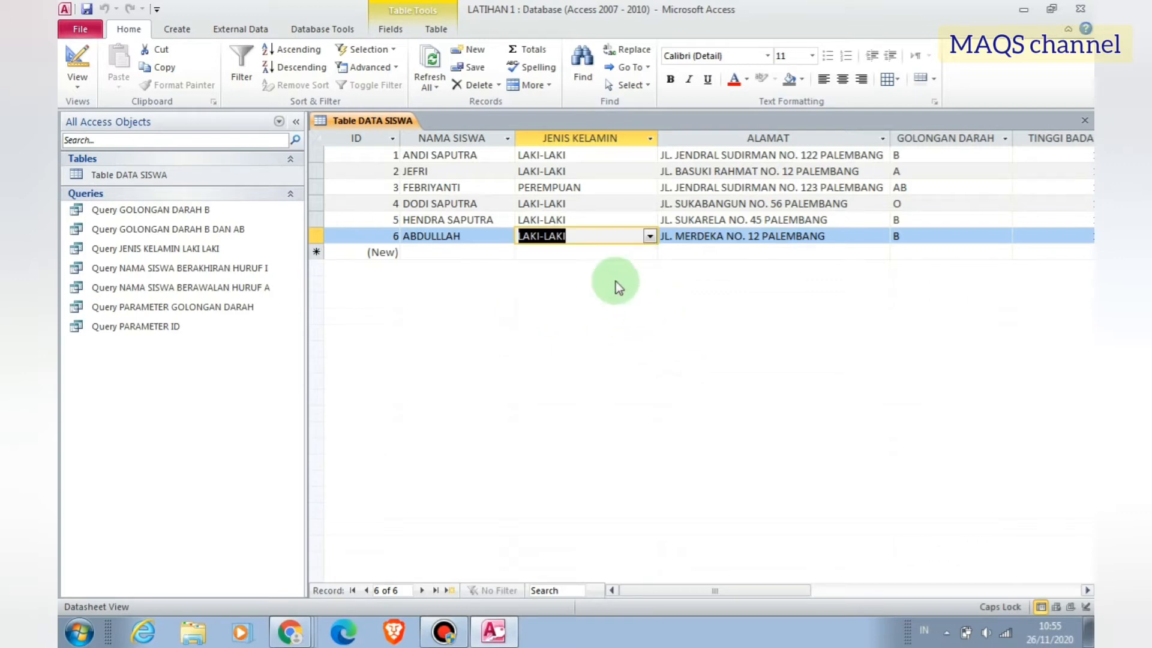
{"action": "left_click", "coordinate": [648, 243]}
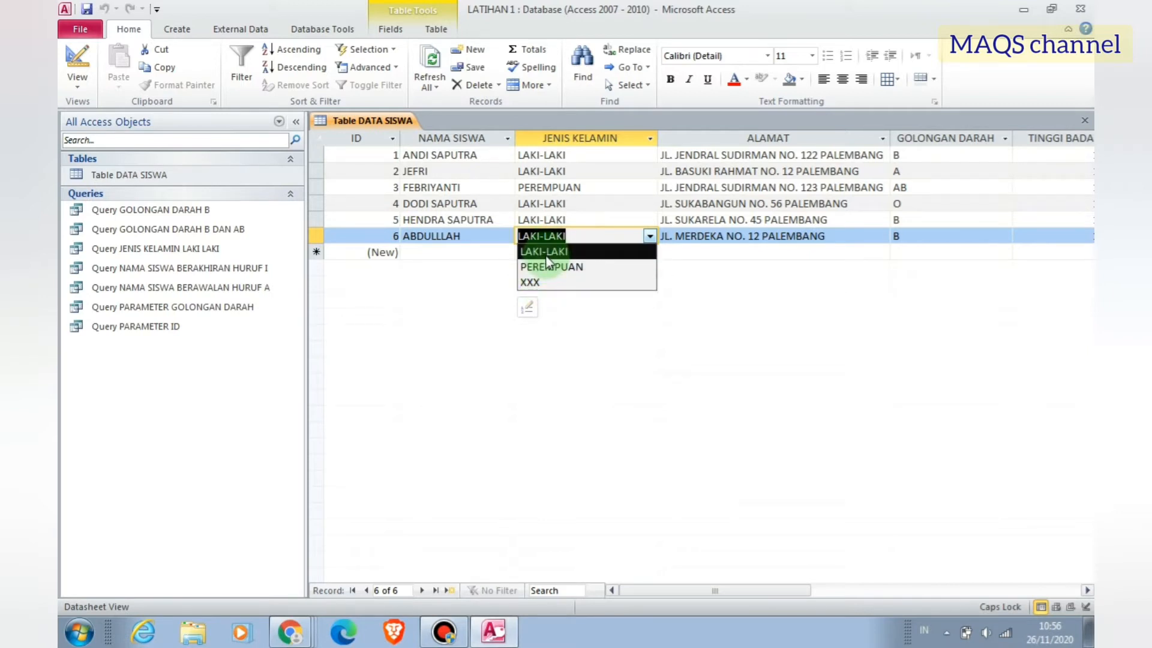
{"action": "left_click", "coordinate": [530, 307]}
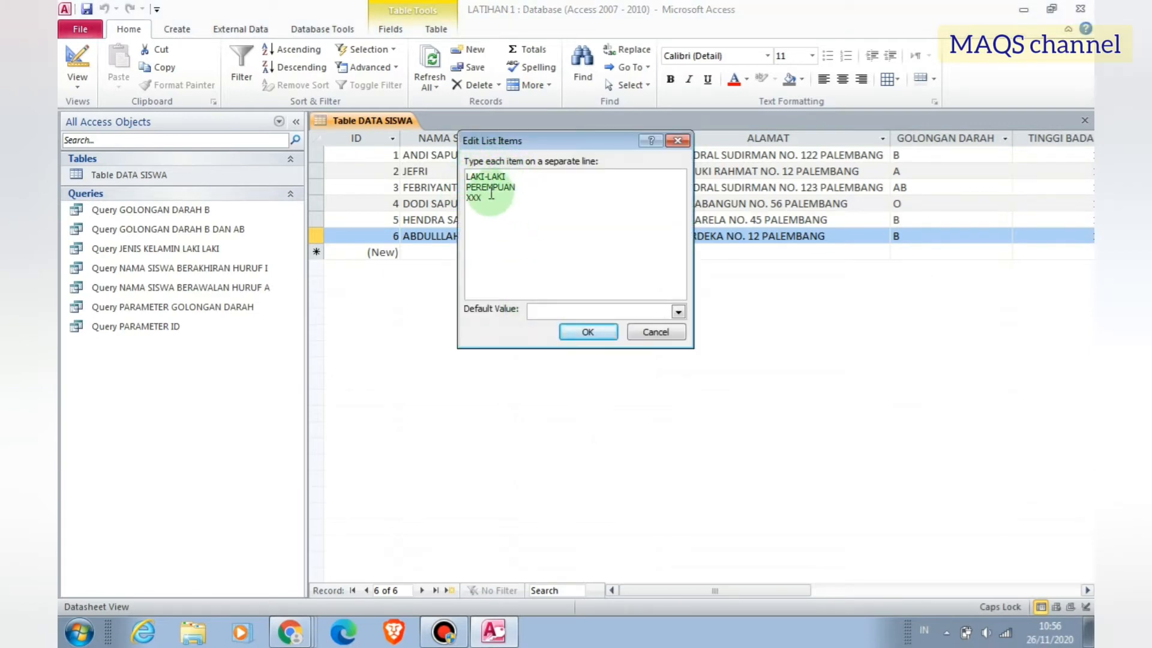
{"action": "left_click", "coordinate": [650, 329]}
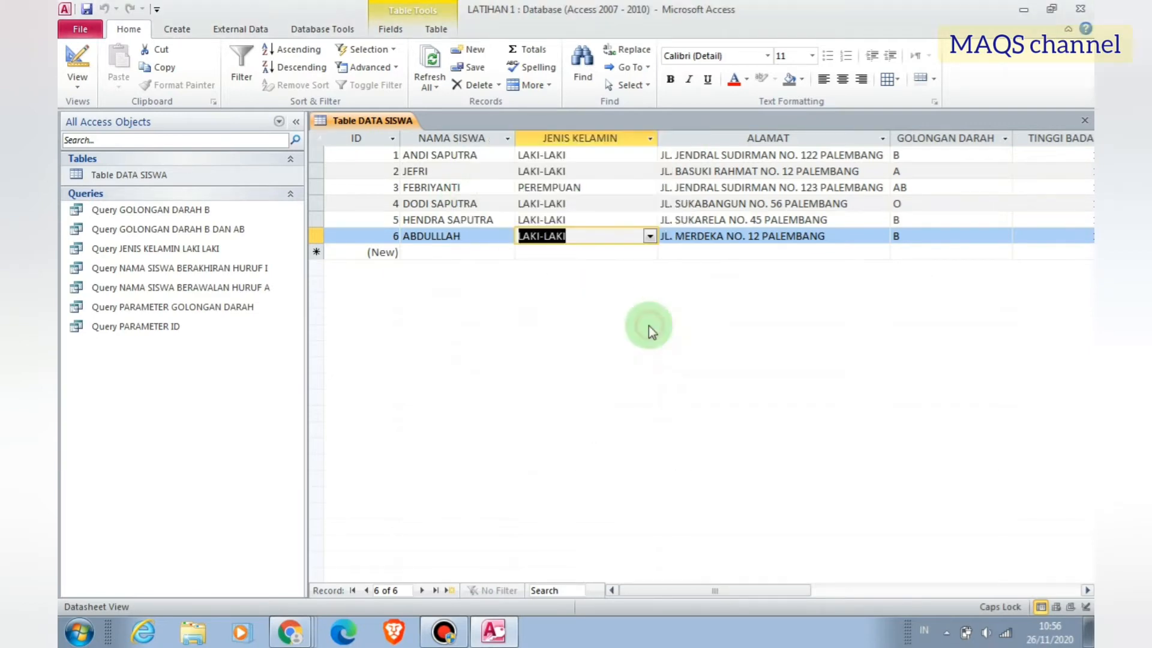
{"action": "left_click", "coordinate": [650, 236]}
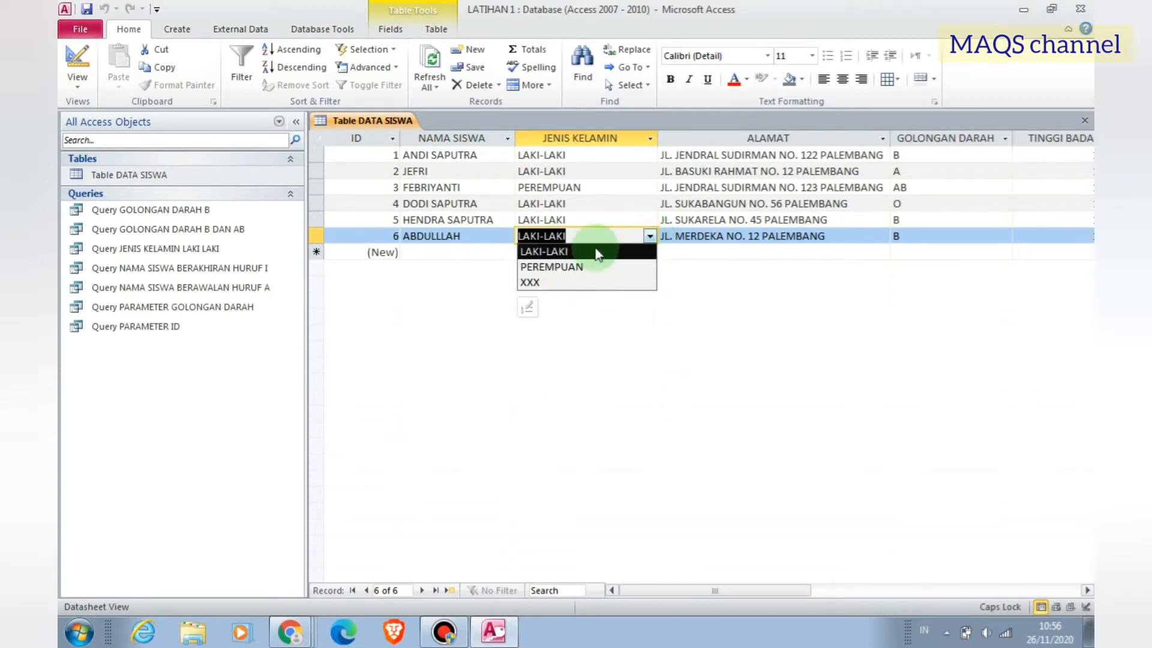
{"action": "left_click", "coordinate": [651, 236]}
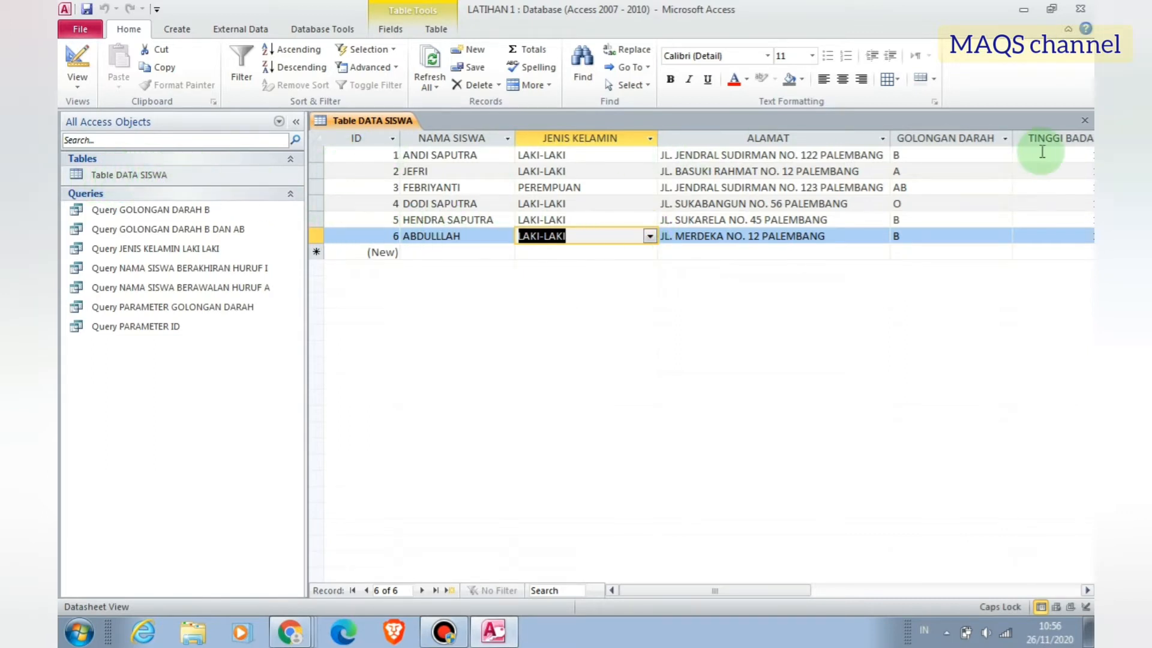
- Review the JENIS KELAMIN choices again and examine the remaining columns through TANGGAL LAHIR
{"action": "left_click", "coordinate": [119, 174]}
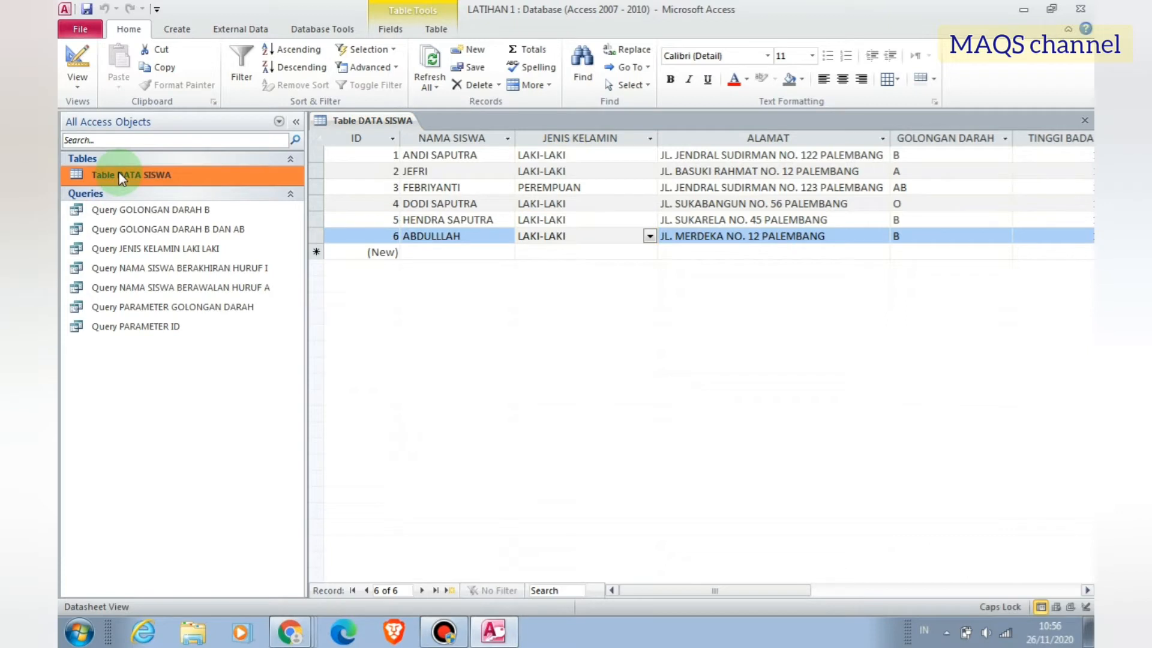
{"action": "left_click", "coordinate": [650, 237]}
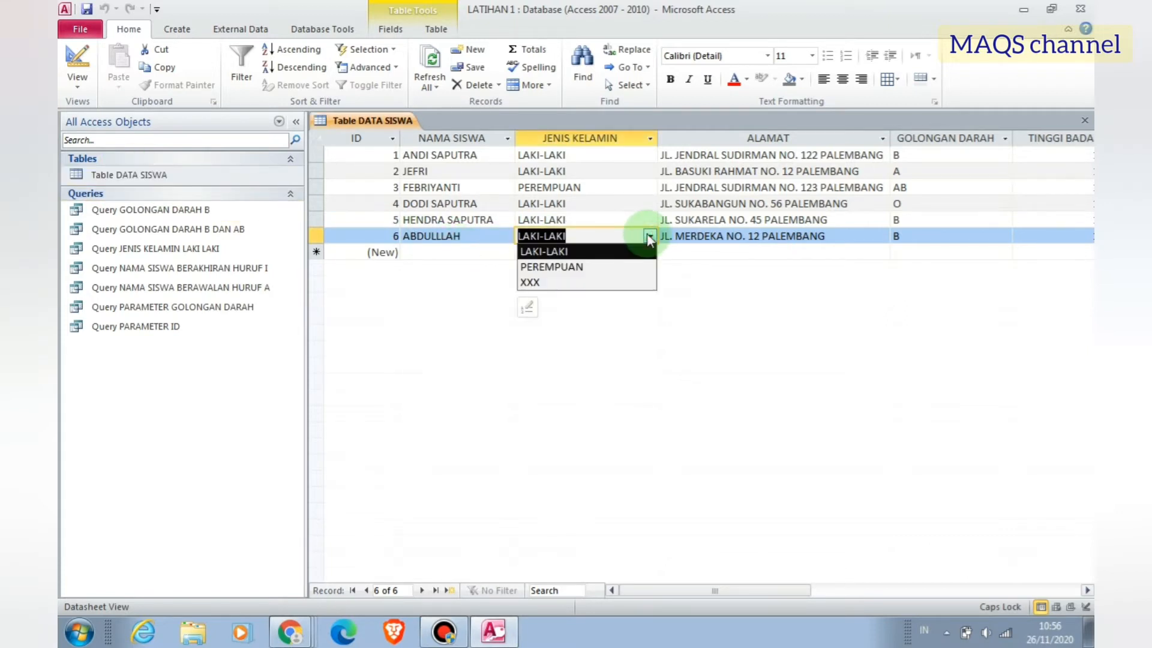
{"action": "left_click", "coordinate": [650, 237]}
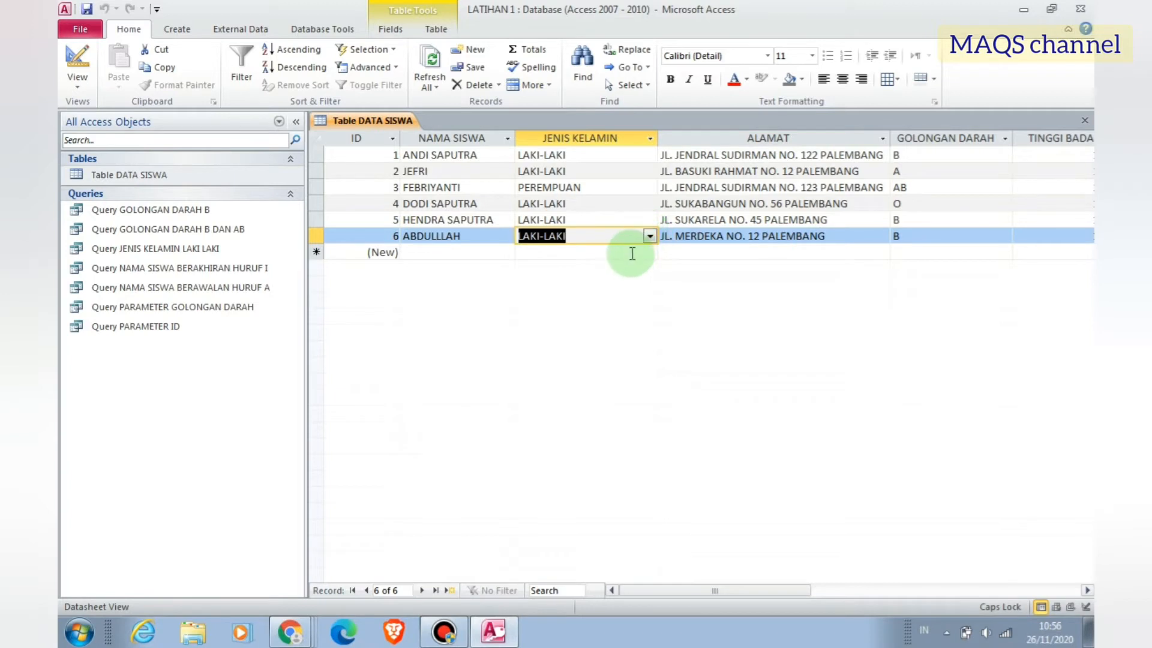
{"action": "left_click", "coordinate": [630, 252]}
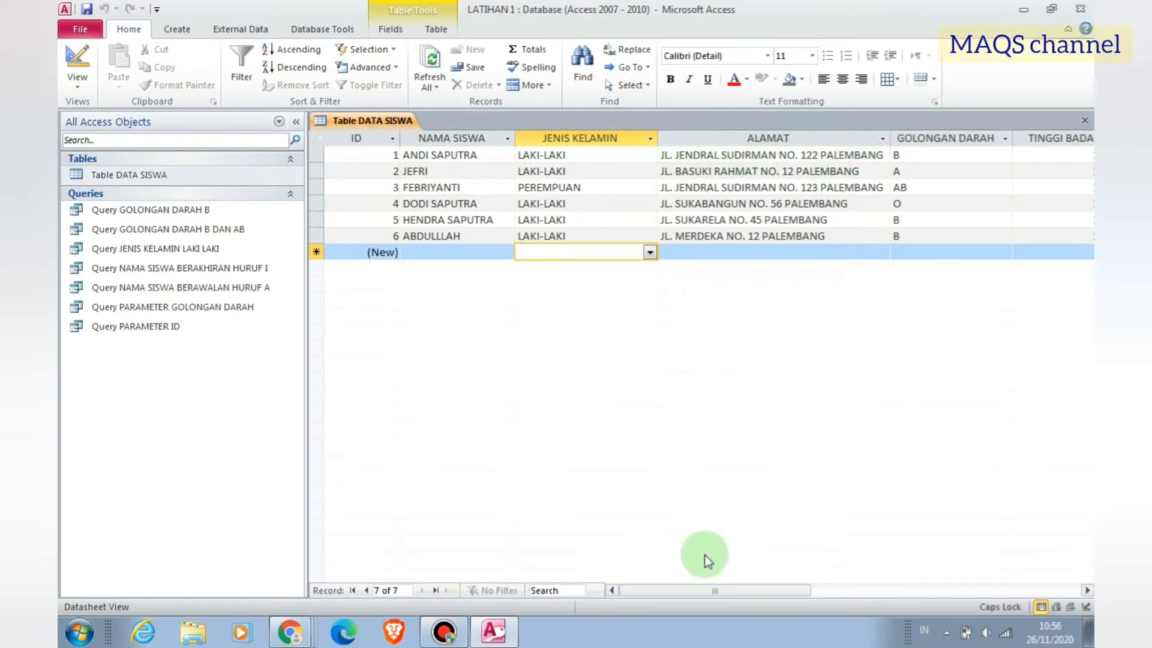
{"action": "left_click_drag", "start_coordinate": [692, 589], "coordinate": [855, 581]}
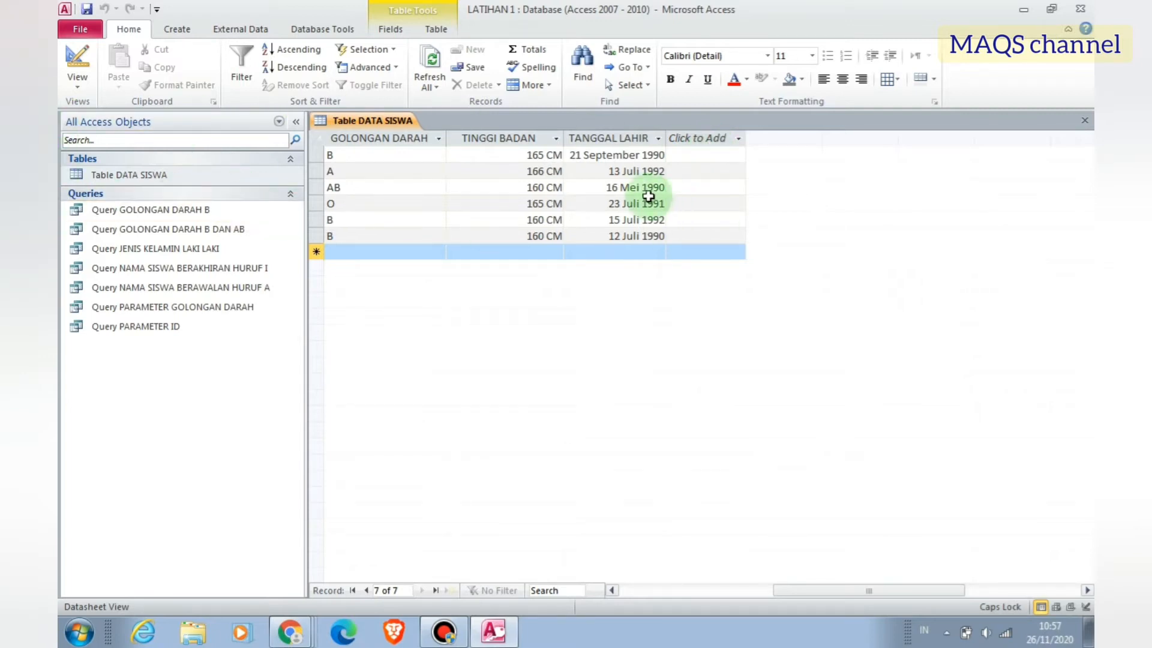
- Close Table DATA SISWA and reopen it in Design View
{"action": "left_click", "coordinate": [1085, 122]}
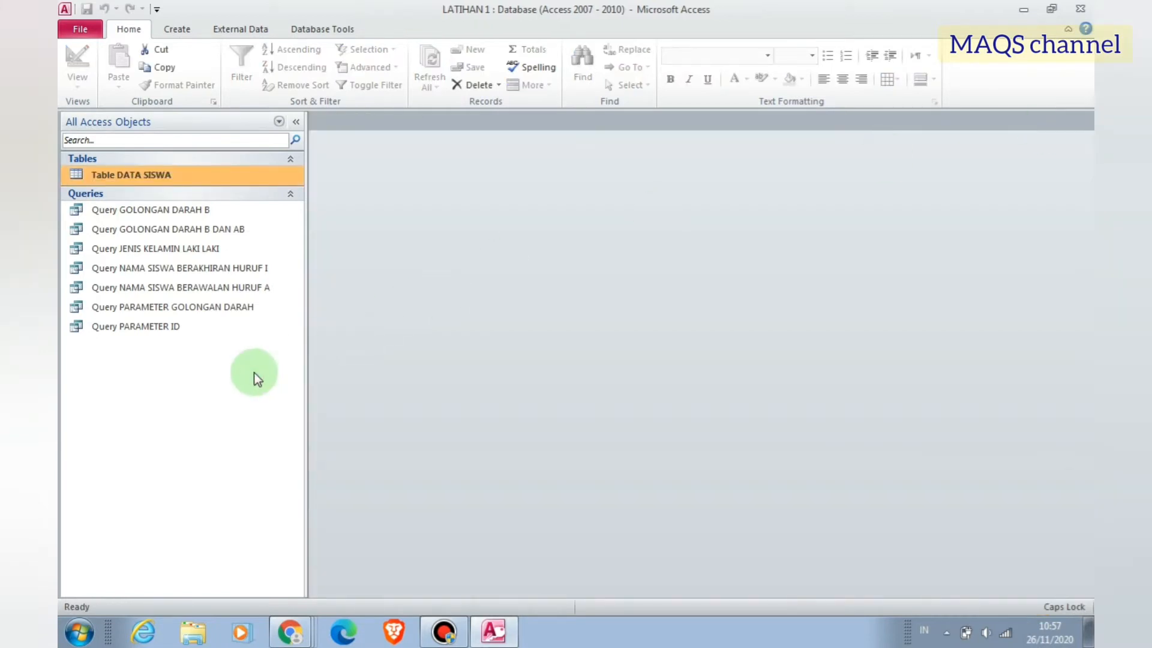
{"action": "right_click", "coordinate": [142, 179]}
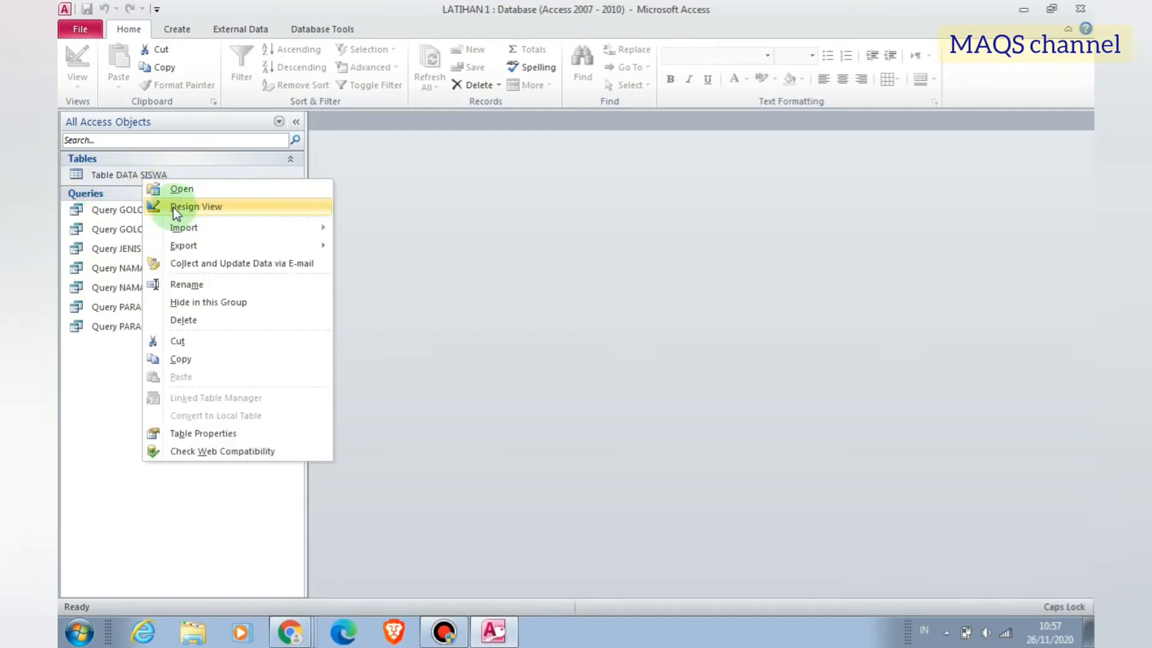
{"action": "left_click", "coordinate": [279, 207]}
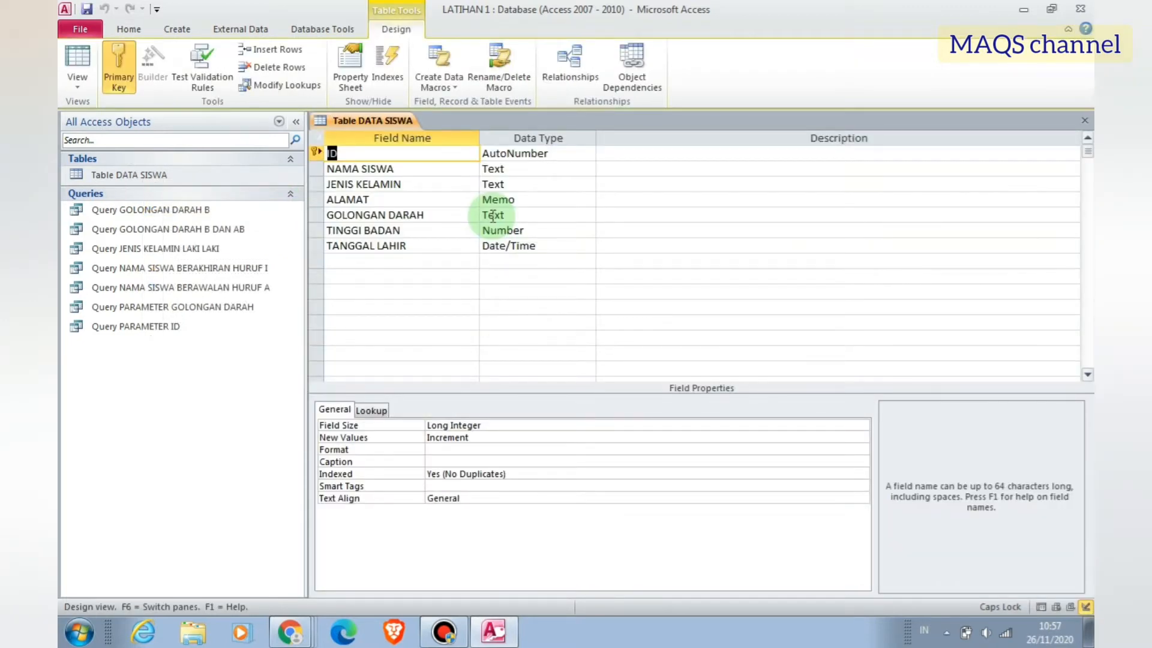
- Add a HOBY field with the Text data type below TANGGAL LAHIR
{"action": "left_click", "coordinate": [370, 263]}
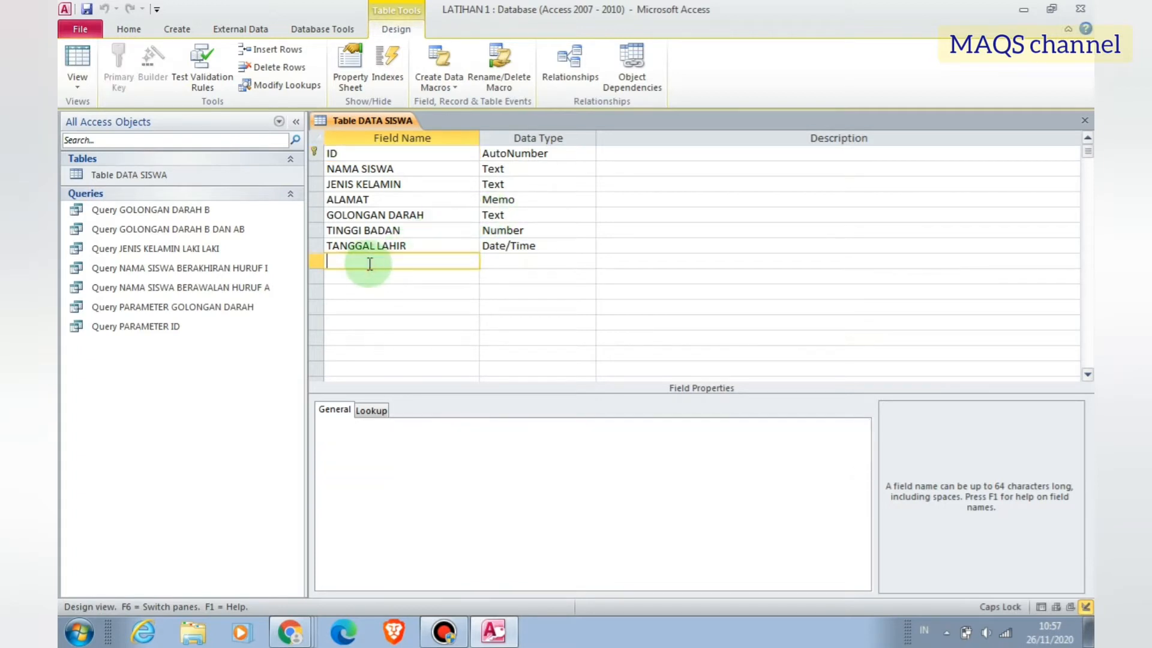
{"action": "type", "text": "OBY"}
{"action": "key", "text": "Tab"}
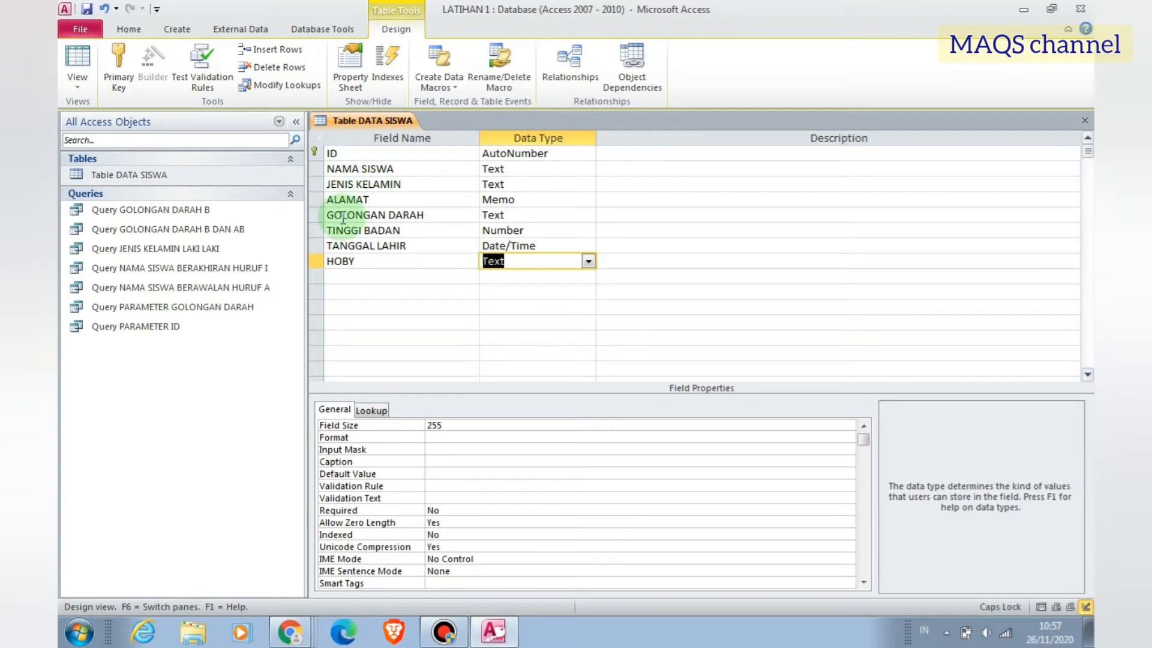
{"action": "left_click", "coordinate": [390, 261]}
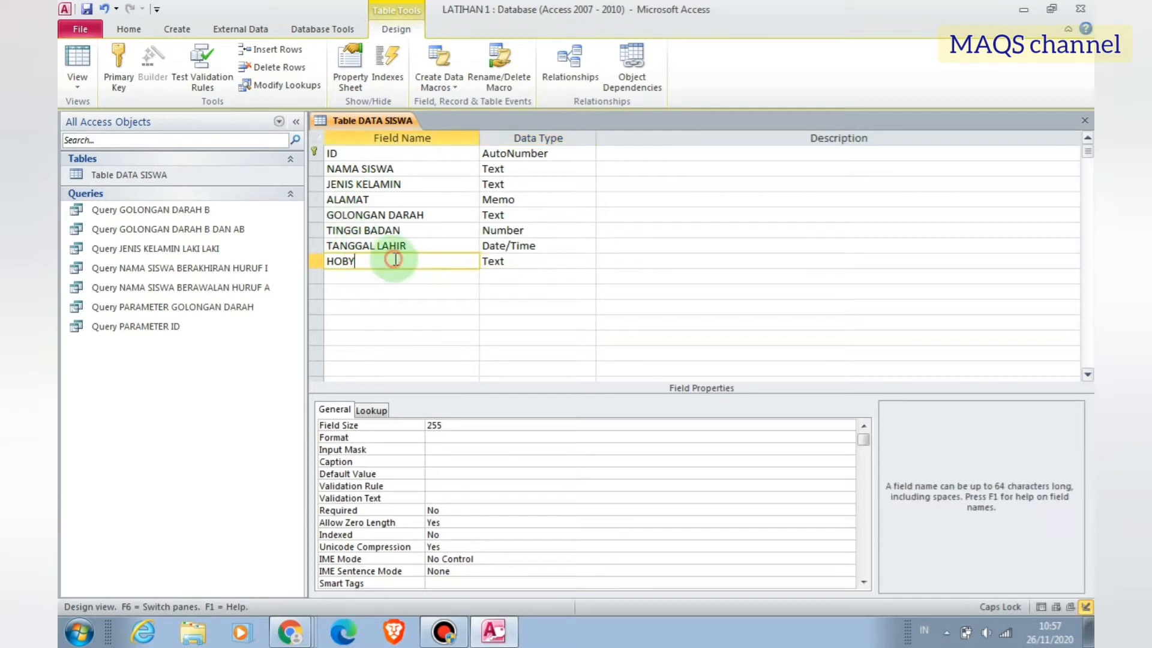
{"action": "left_click", "coordinate": [343, 262]}
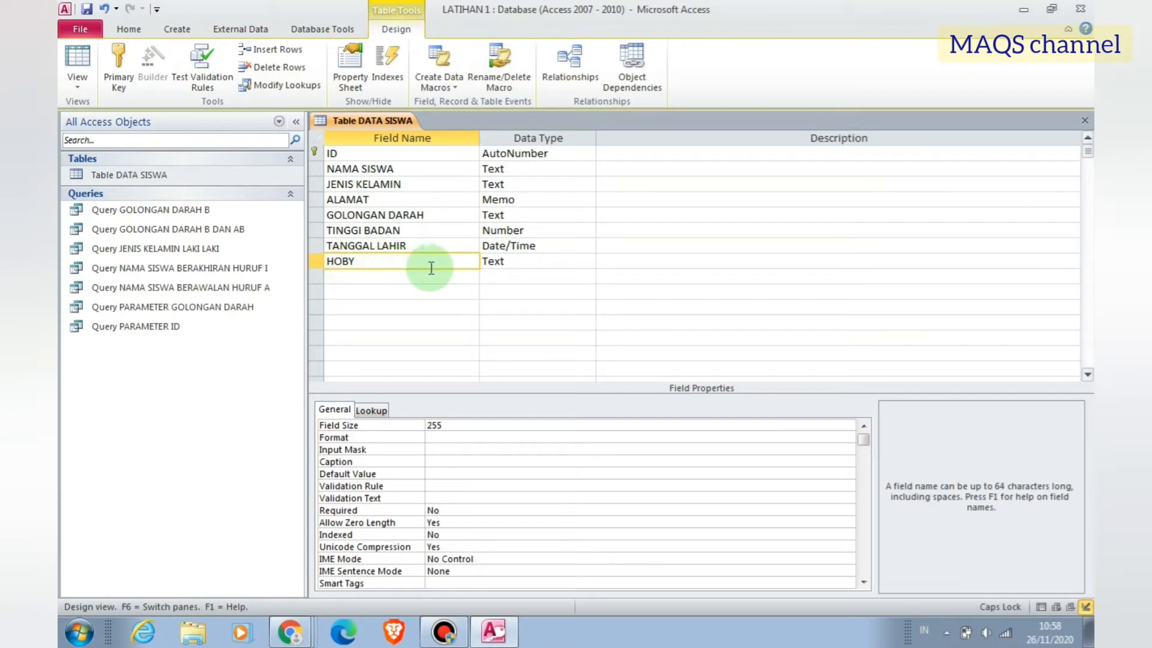
- Insert a blank field row directly above GOLONGAN DARAH in the table design
{"action": "left_click", "coordinate": [529, 261]}
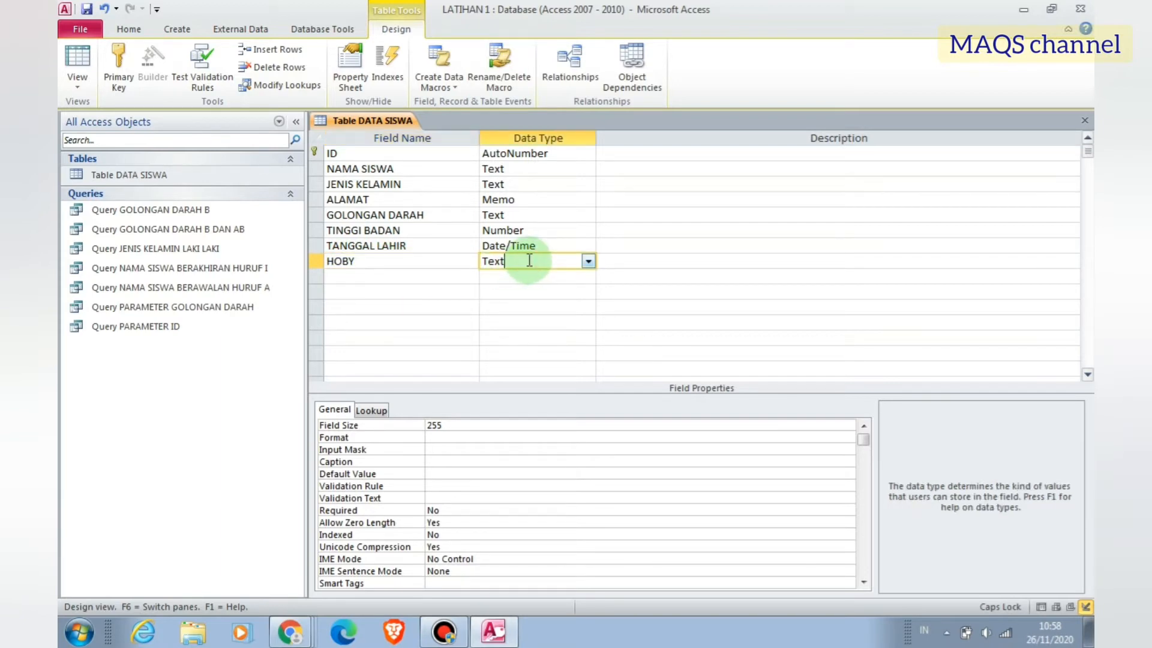
{"action": "left_click", "coordinate": [441, 262]}
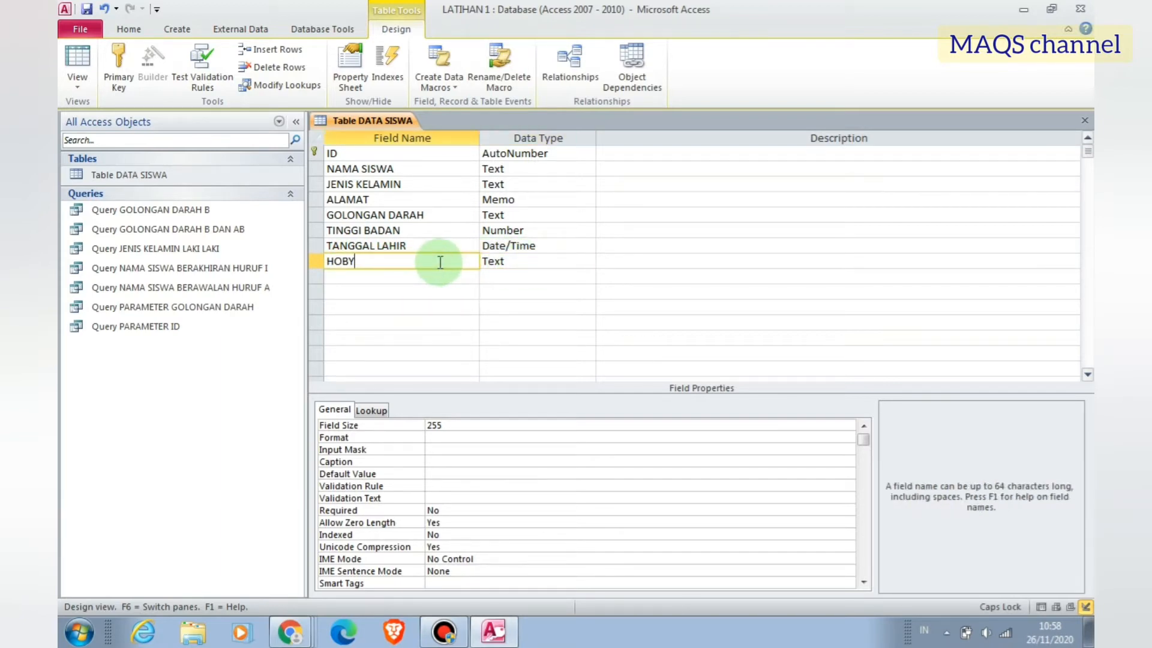
{"action": "left_click", "coordinate": [356, 216]}
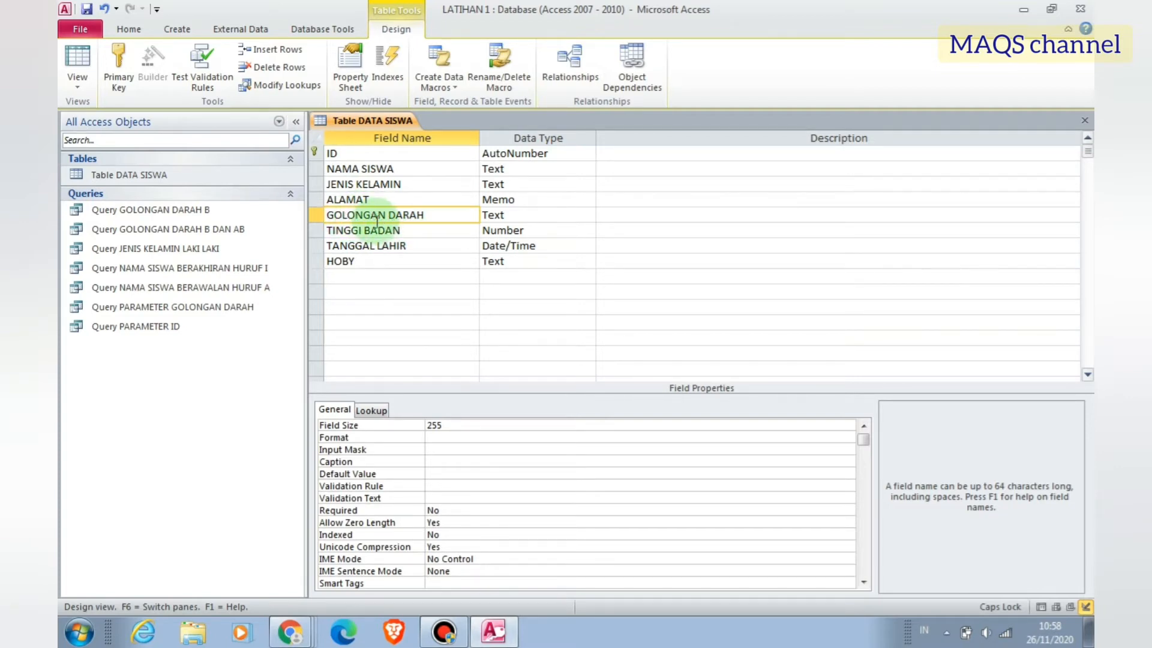
{"action": "left_click", "coordinate": [269, 51]}
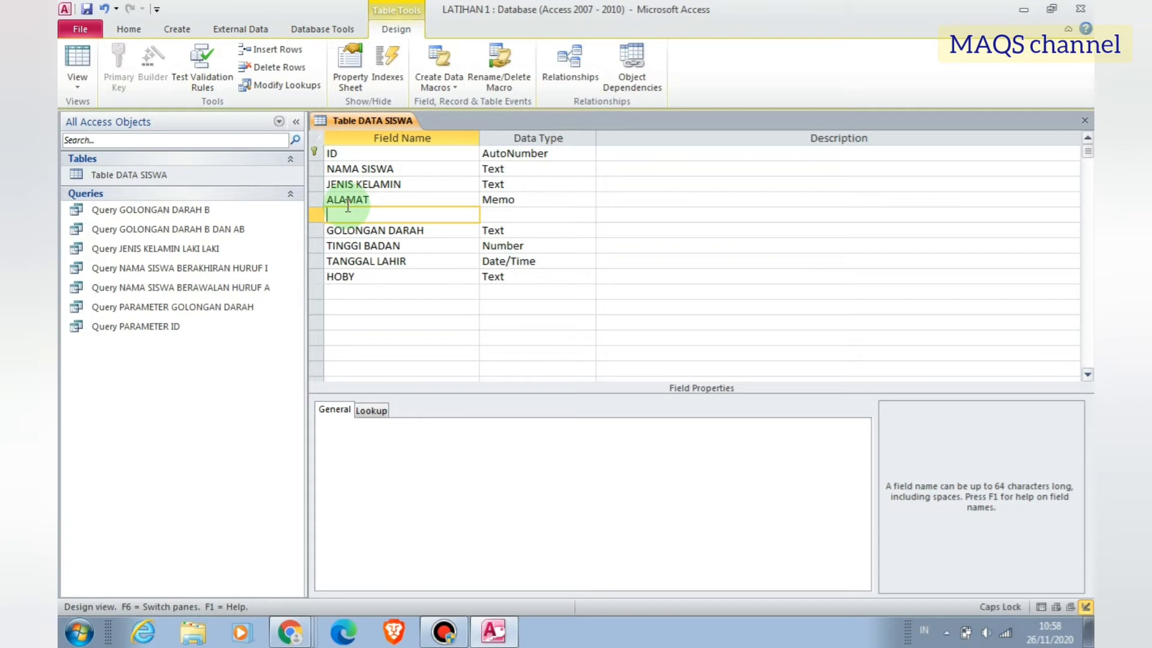
{"action": "type", "text": "KELAS"}
{"action": "key", "text": "BackSpace"}
{"action": "key", "text": "BackSpace"}
{"action": "key", "text": "BackSpace"}
{"action": "key", "text": "BackSpace"}
{"action": "key", "text": "BackSpace"}
- Name the blank field between ALAMAT and GOLONGAN DARAH "ASAL DAERAH" and give it the Text data type
{"action": "type", "text": "AGA"}
{"action": "key", "text": "BackSpace"}
{"action": "key", "text": "BackSpace"}
{"action": "type", "text": "SALA DAERAH"}
{"action": "key", "text": "Left"}
{"action": "key", "text": "Left"}
{"action": "key", "text": "Left"}
{"action": "key", "text": "Left"}
{"action": "key", "text": "Left"}
{"action": "key", "text": "Left"}
{"action": "key", "text": "Left"}
{"action": "key", "text": "BackSpace"}
{"action": "left_click", "coordinate": [535, 213]}
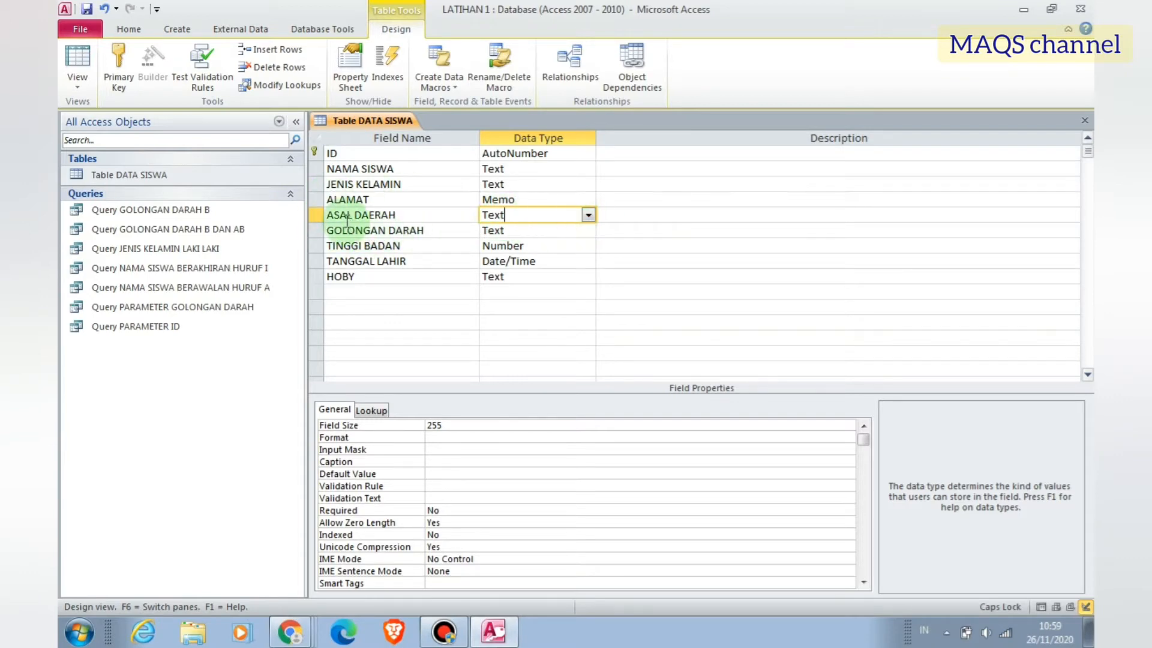
{"action": "left_click", "coordinate": [337, 188]}
{"action": "left_click", "coordinate": [341, 217]}
{"action": "left_click", "coordinate": [342, 231]}
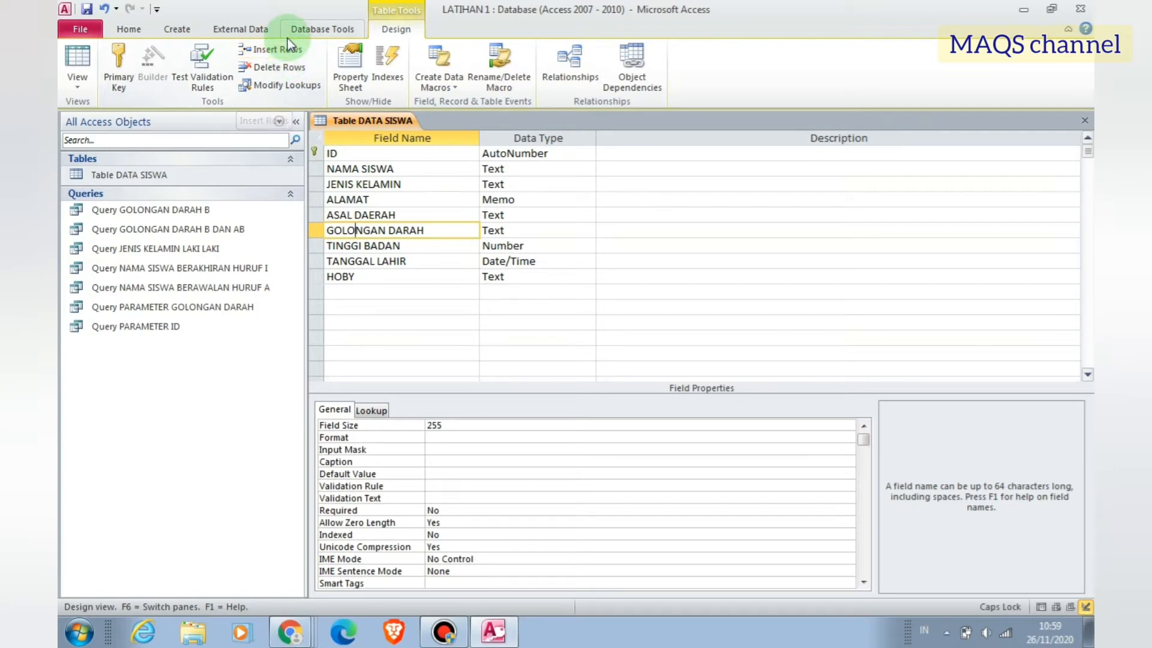
{"action": "left_click", "coordinate": [360, 279]}
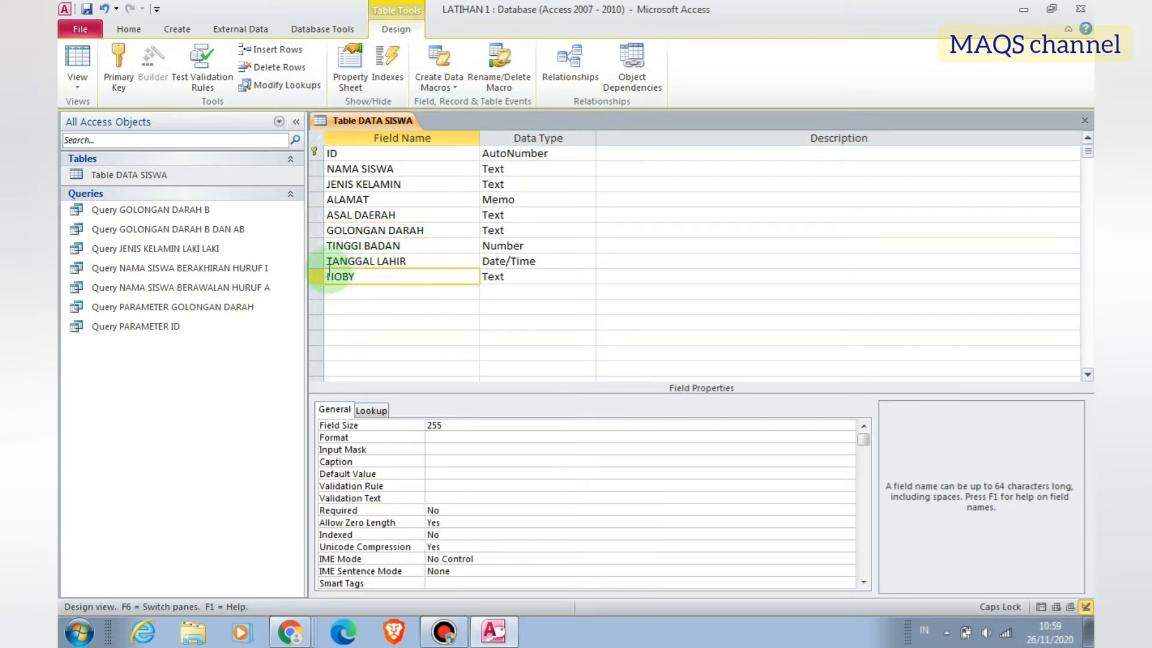
{"action": "left_click", "coordinate": [555, 275]}
{"action": "left_click", "coordinate": [405, 271]}
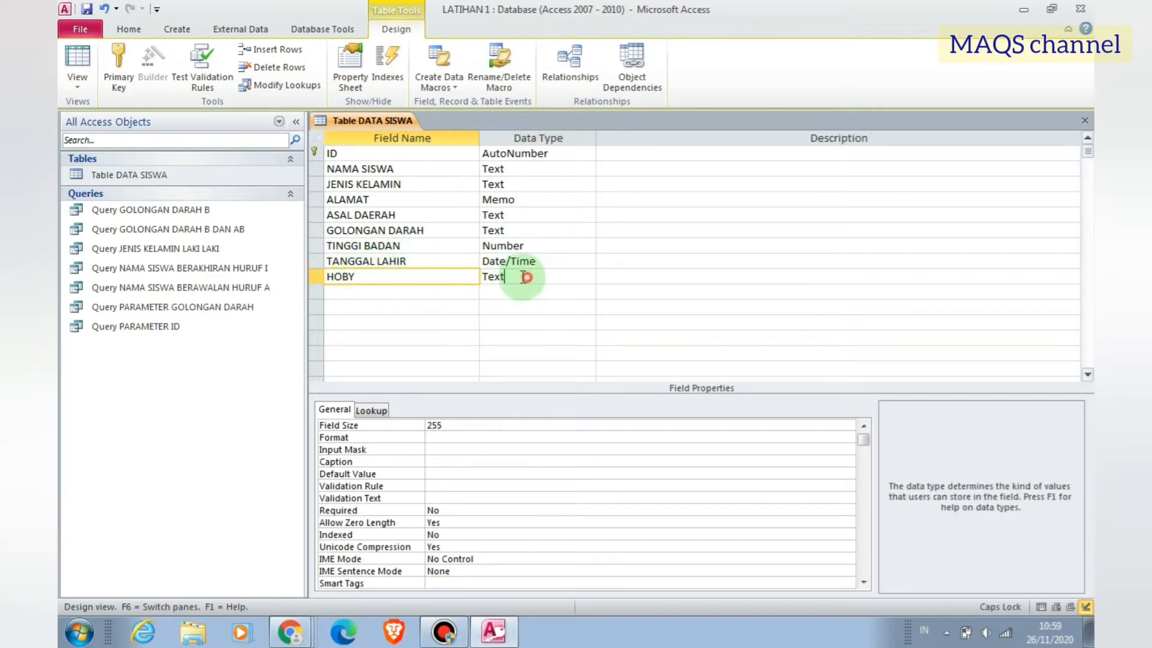
- Try to clear the data type of the HOBY field
{"action": "left_click", "coordinate": [480, 276]}
{"action": "key", "text": "Delete"}
{"action": "left_click", "coordinate": [375, 277]}
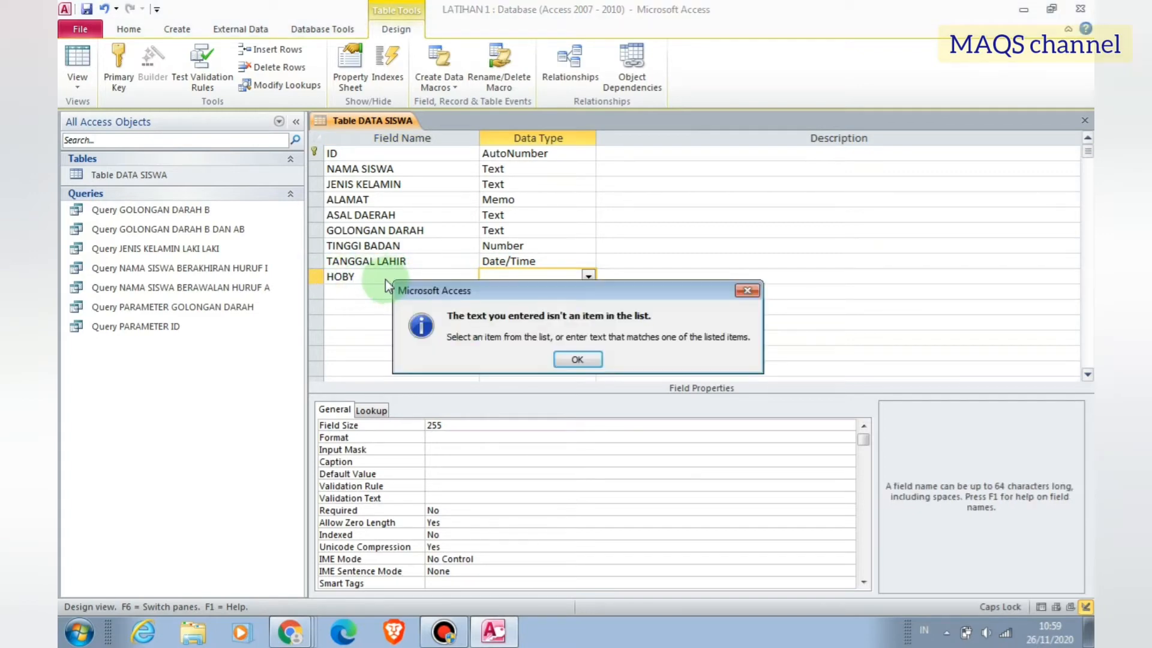
{"action": "left_click", "coordinate": [564, 360]}
{"action": "left_click", "coordinate": [520, 294]}
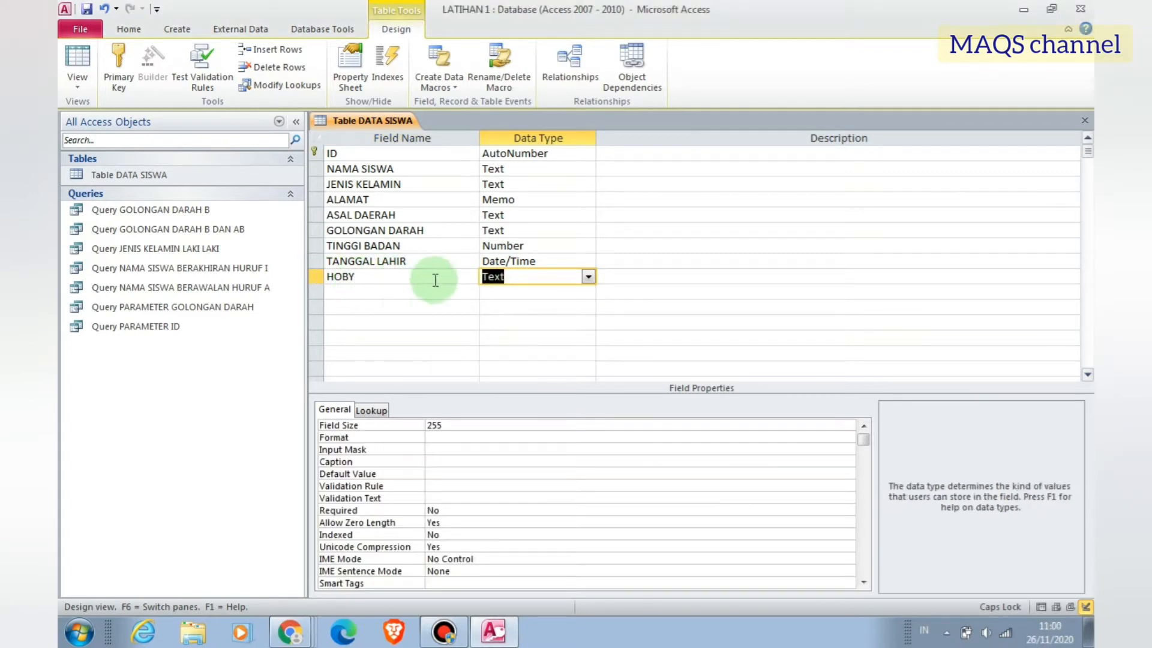
- Delete the HOBY field row and close Table DATA SISWA with its design changes saved
{"action": "left_click", "coordinate": [323, 277]}
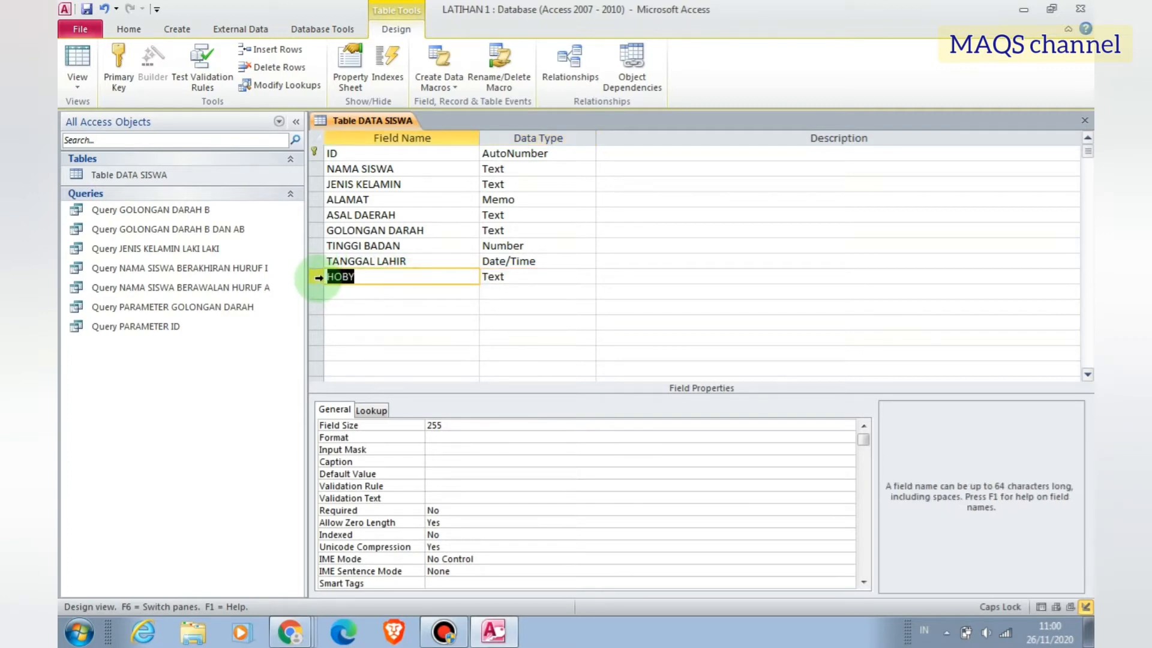
{"action": "left_click", "coordinate": [360, 276]}
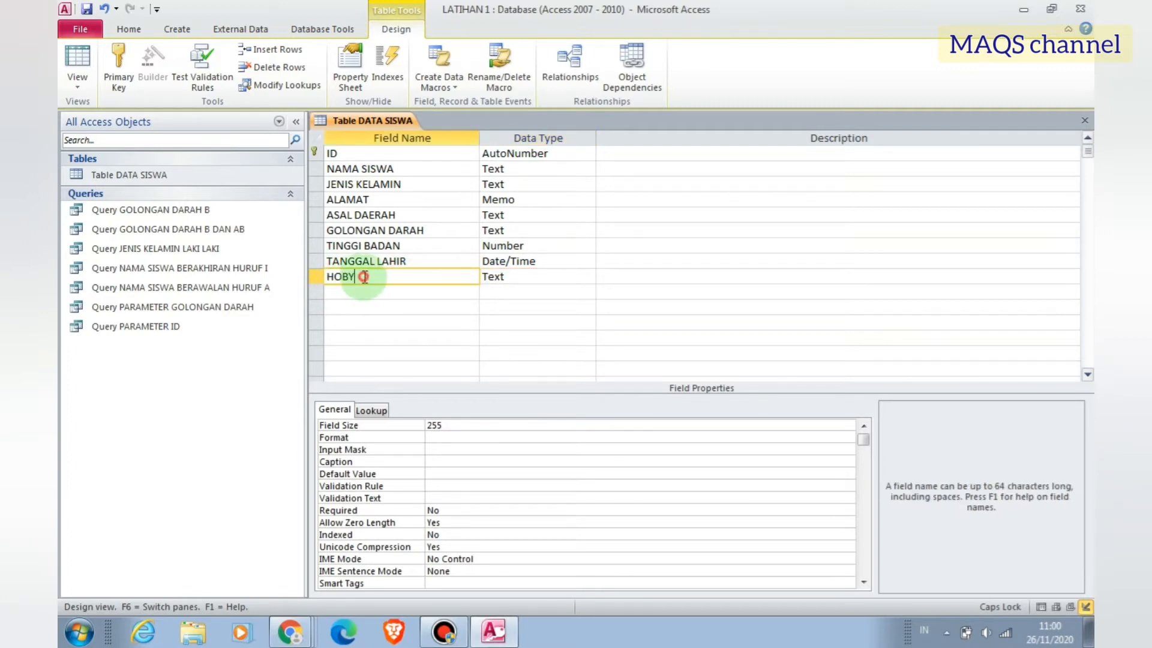
{"action": "left_click", "coordinate": [316, 276]}
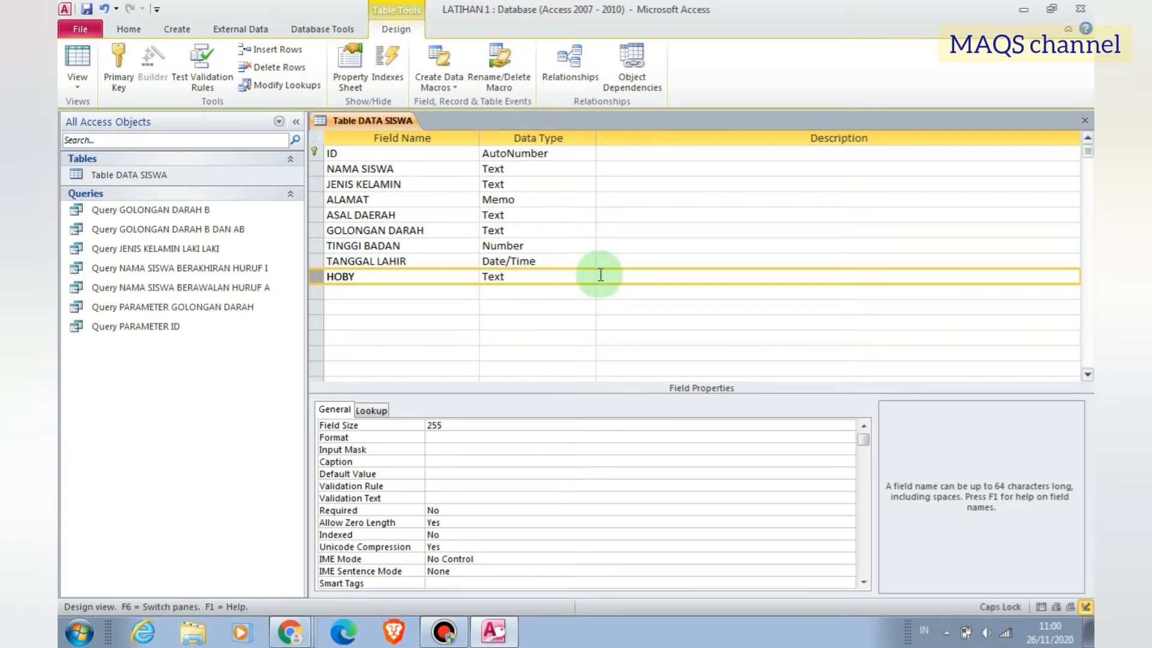
{"action": "left_click", "coordinate": [269, 71]}
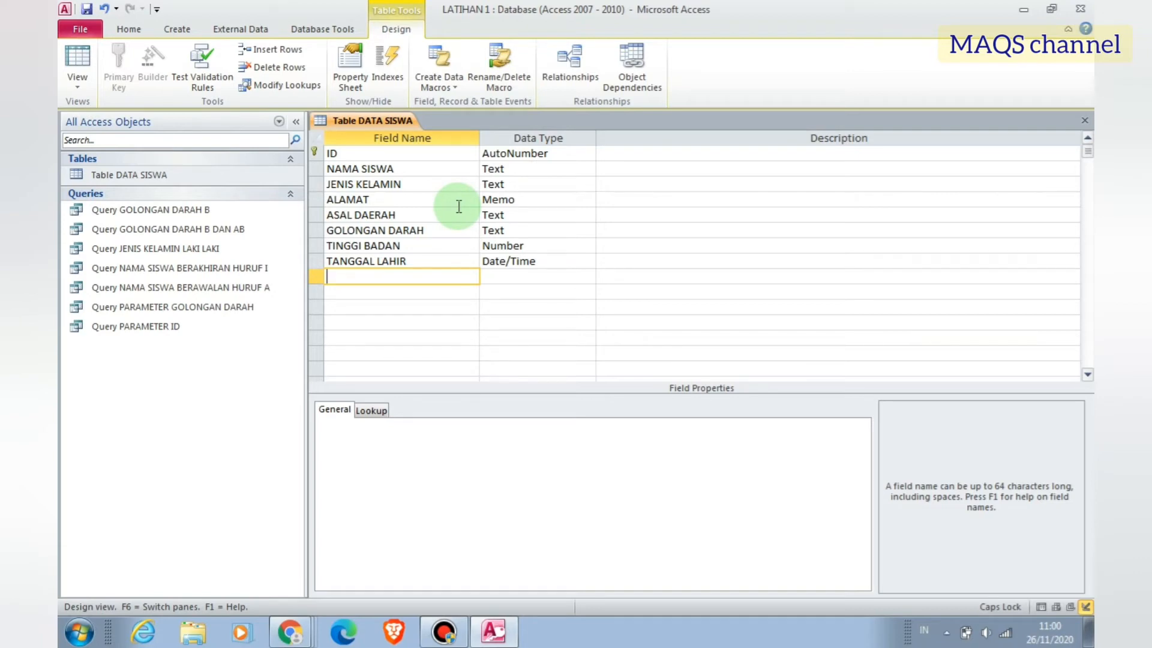
{"action": "left_click", "coordinate": [86, 10]}
{"action": "left_click", "coordinate": [1083, 122]}
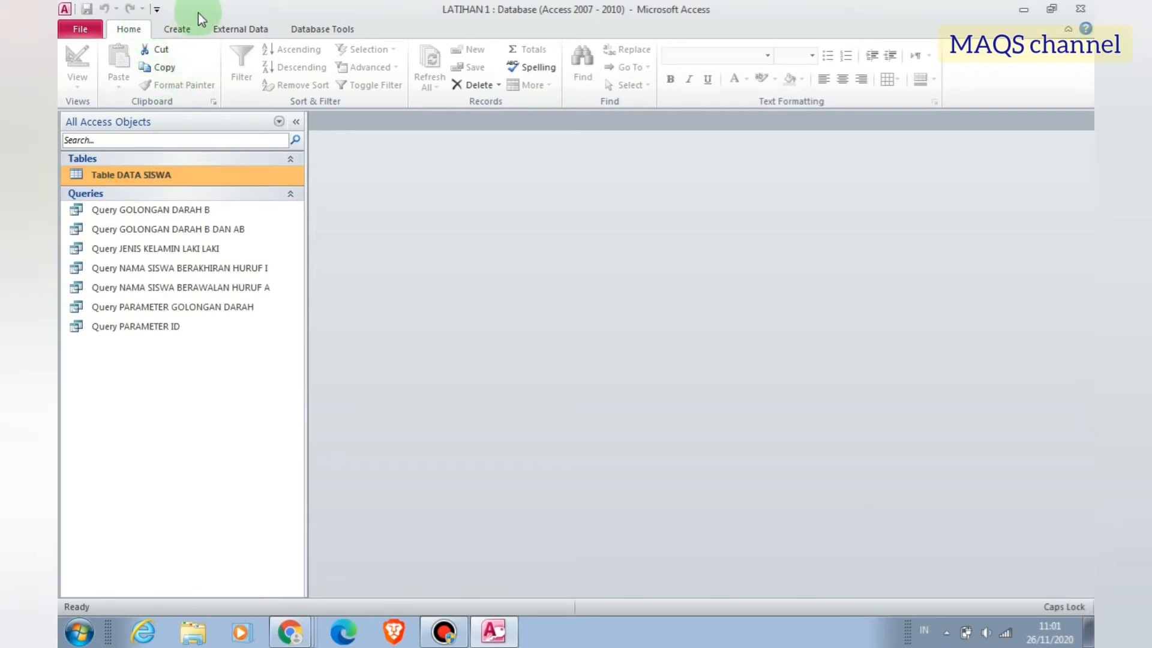
- Create a new table and save it as Table HOBY while switching it to Design View
{"action": "left_click", "coordinate": [174, 34]}
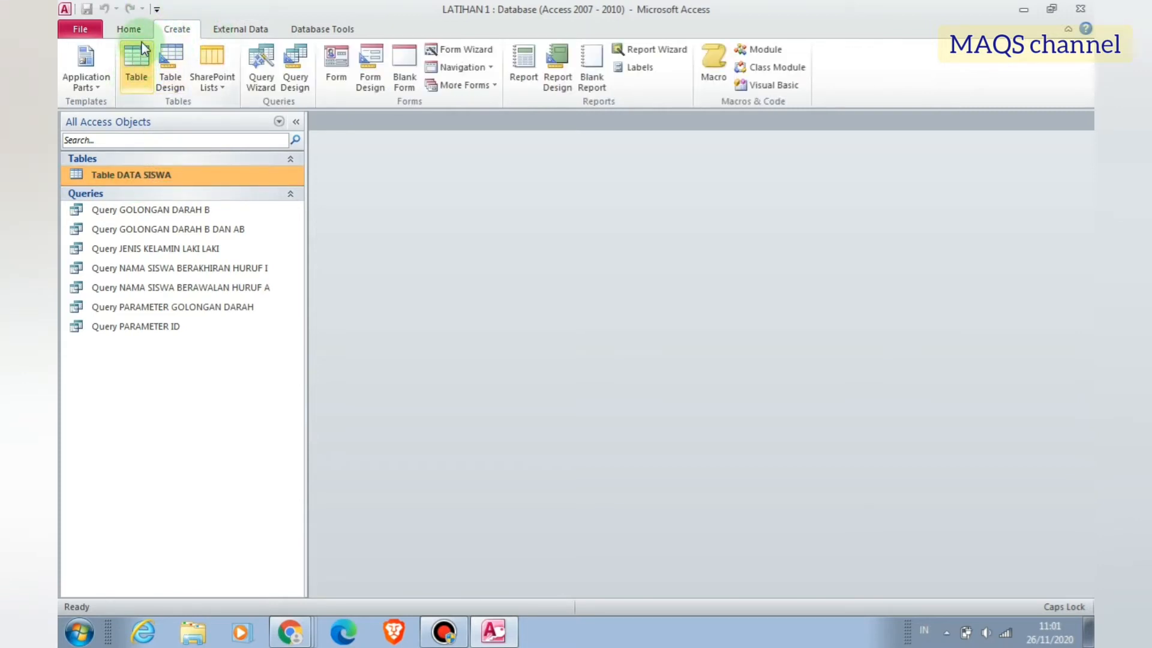
{"action": "left_click", "coordinate": [138, 63]}
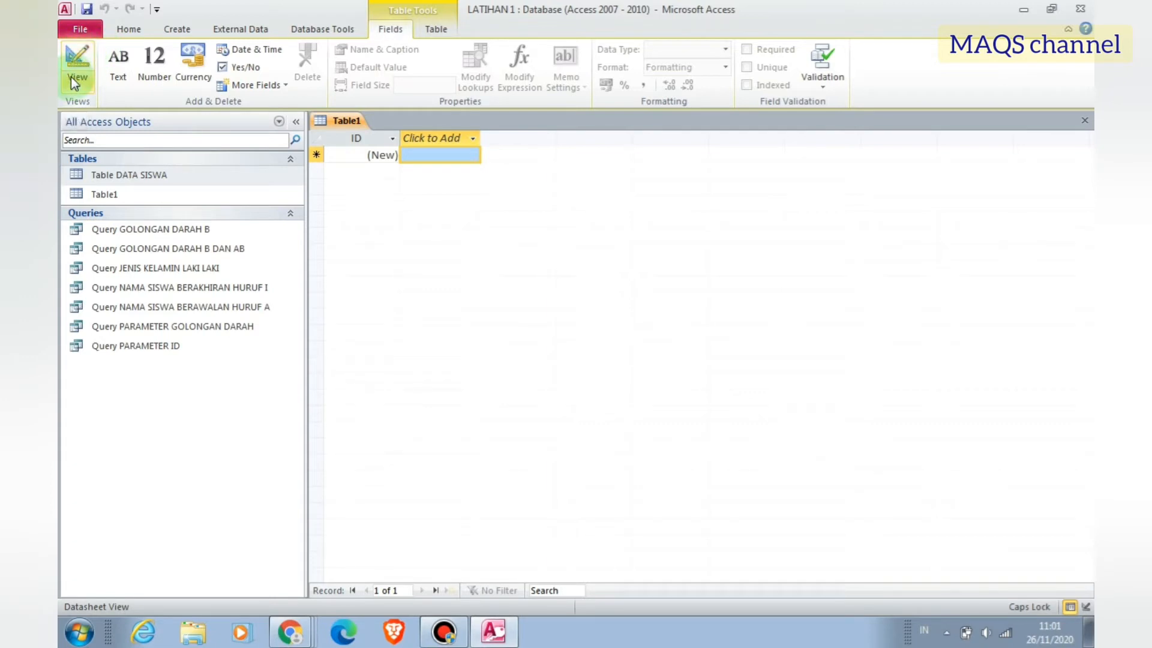
{"action": "left_click", "coordinate": [83, 55]}
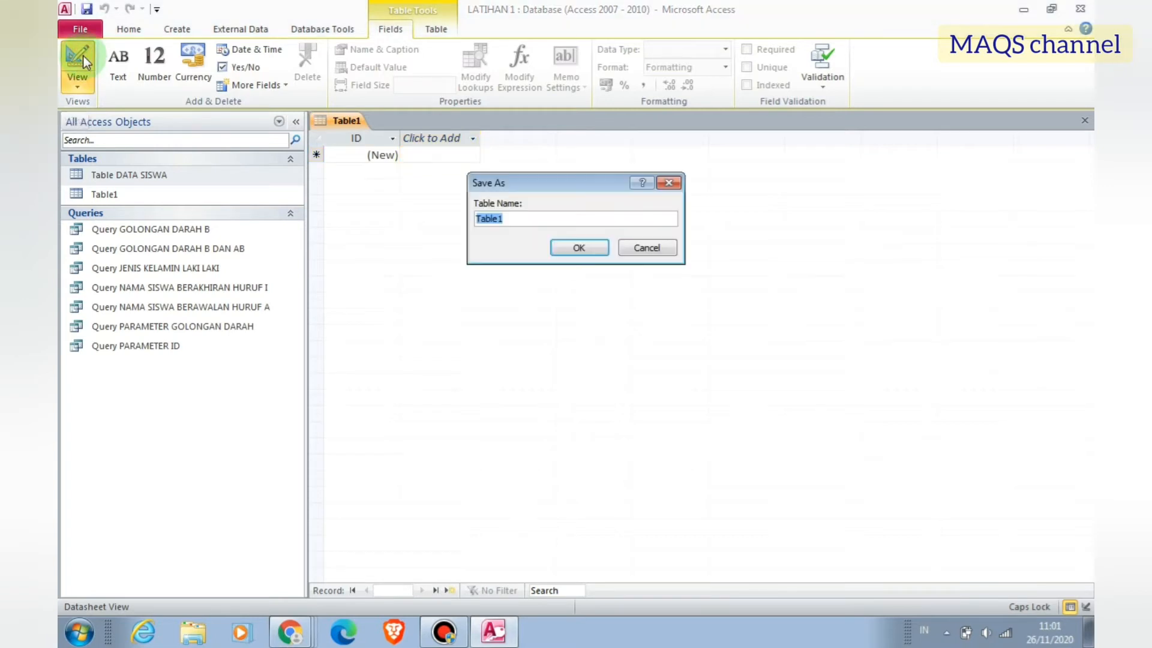
{"action": "left_click", "coordinate": [552, 218]}
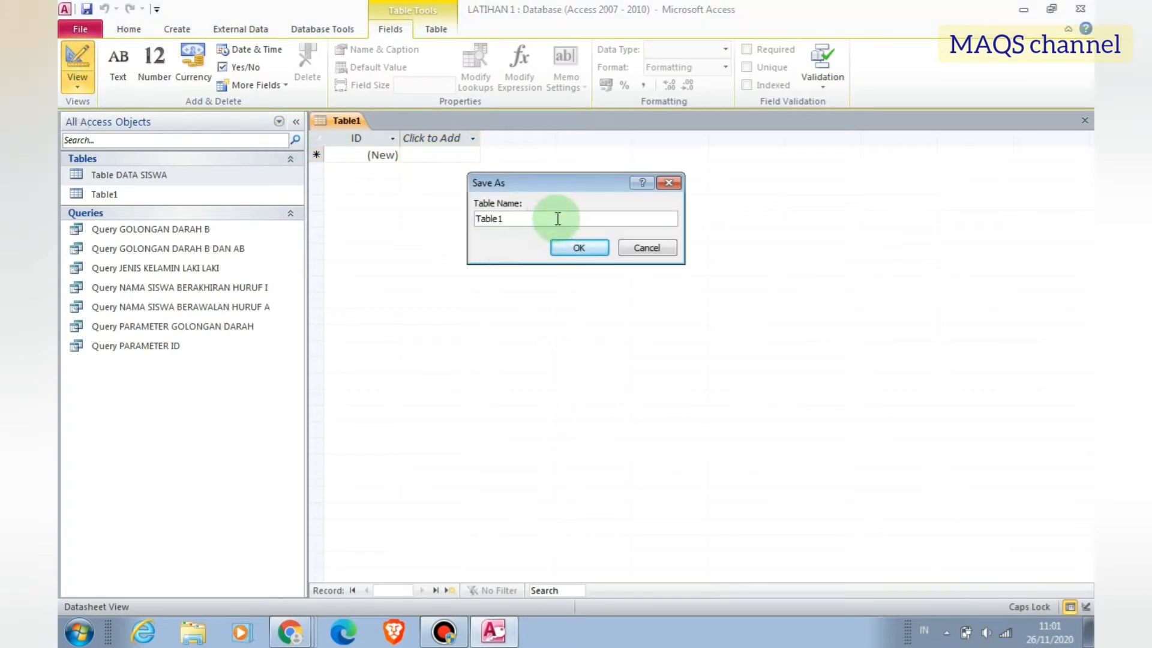
{"action": "key", "text": "BackSpace"}
{"action": "type", "text": "HOBY"}
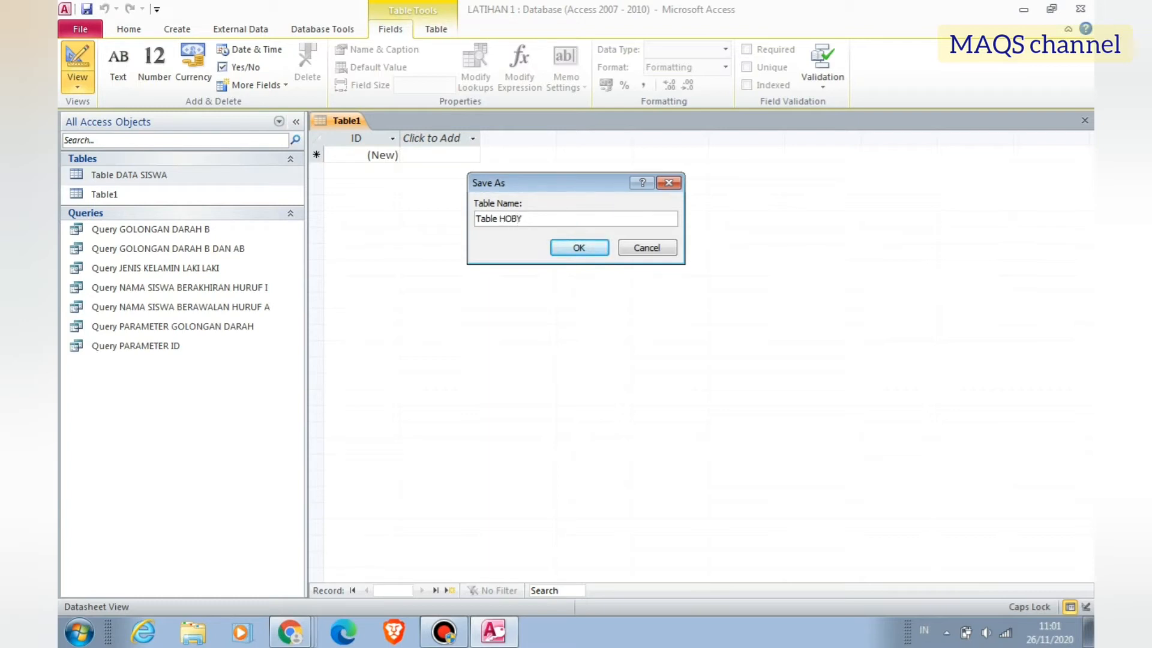
{"action": "left_click", "coordinate": [585, 243]}
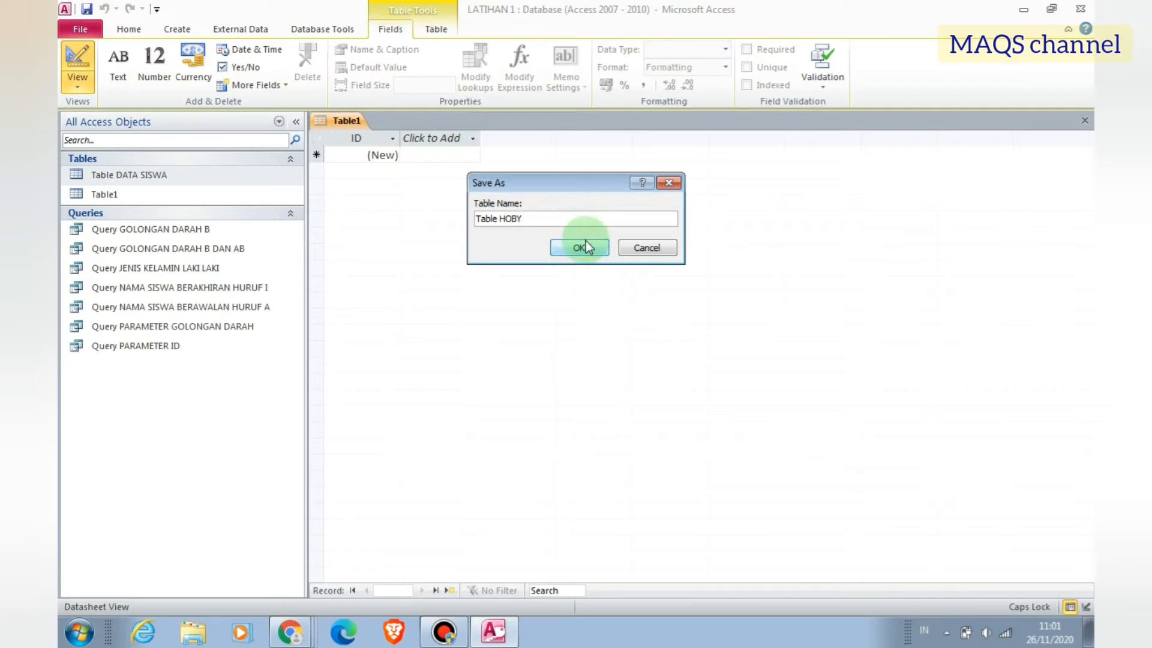
{"action": "left_click", "coordinate": [584, 249]}
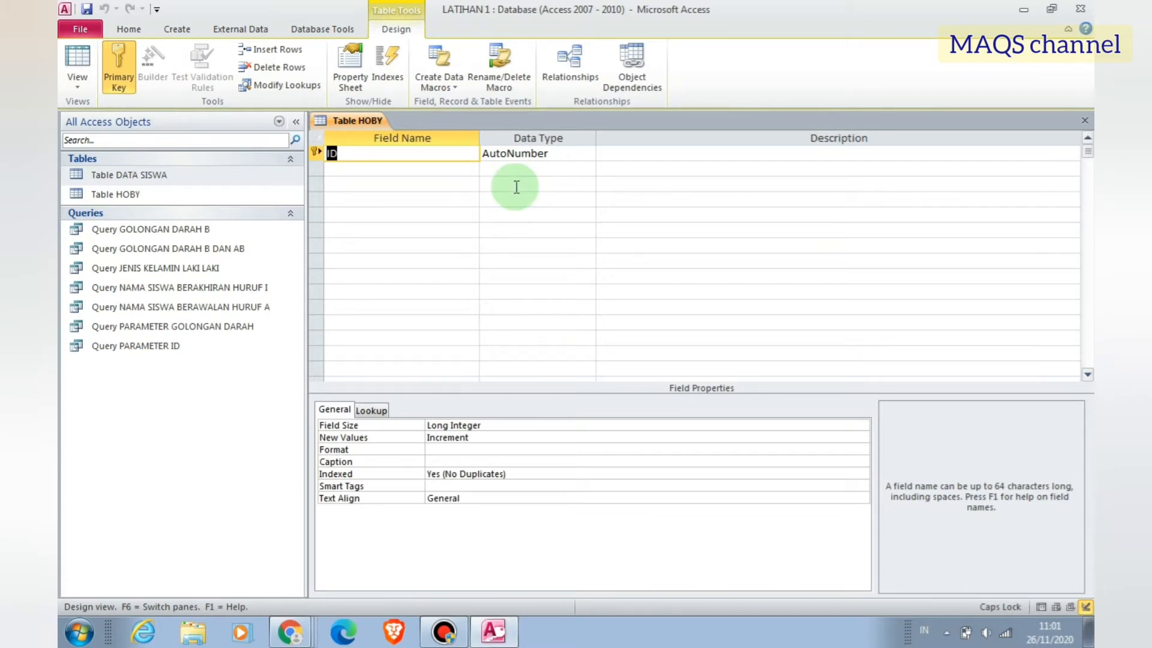
- Delete the primary key ID field from Table HOBY and confirm the deletion
{"action": "left_click", "coordinate": [388, 169]}
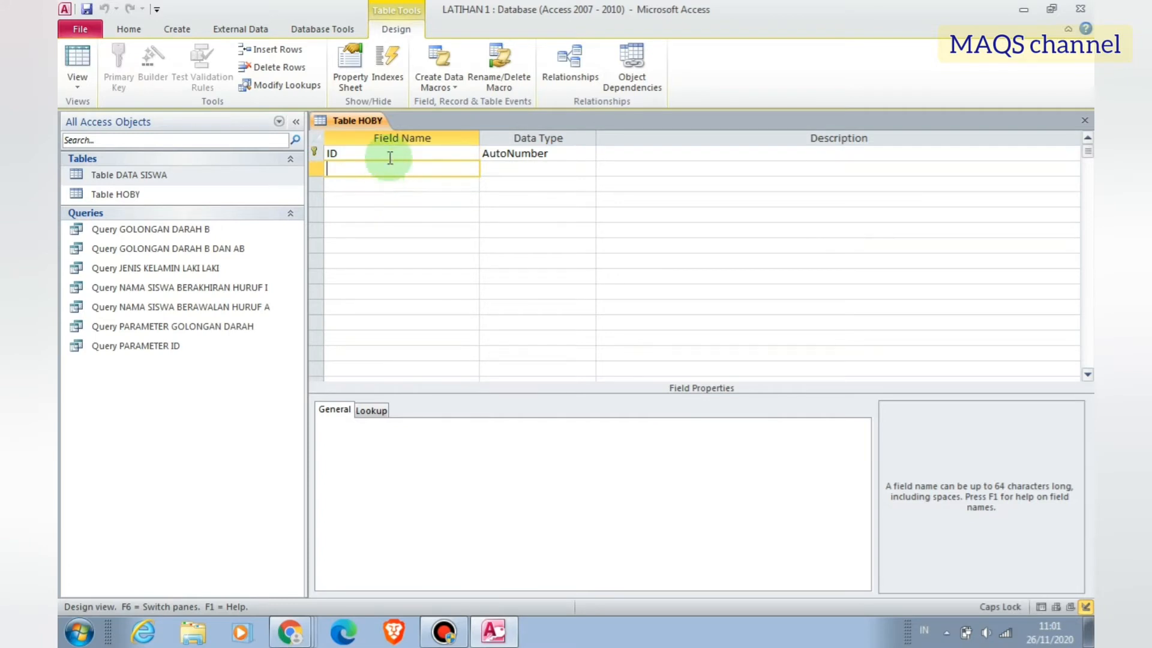
{"action": "left_click", "coordinate": [396, 154]}
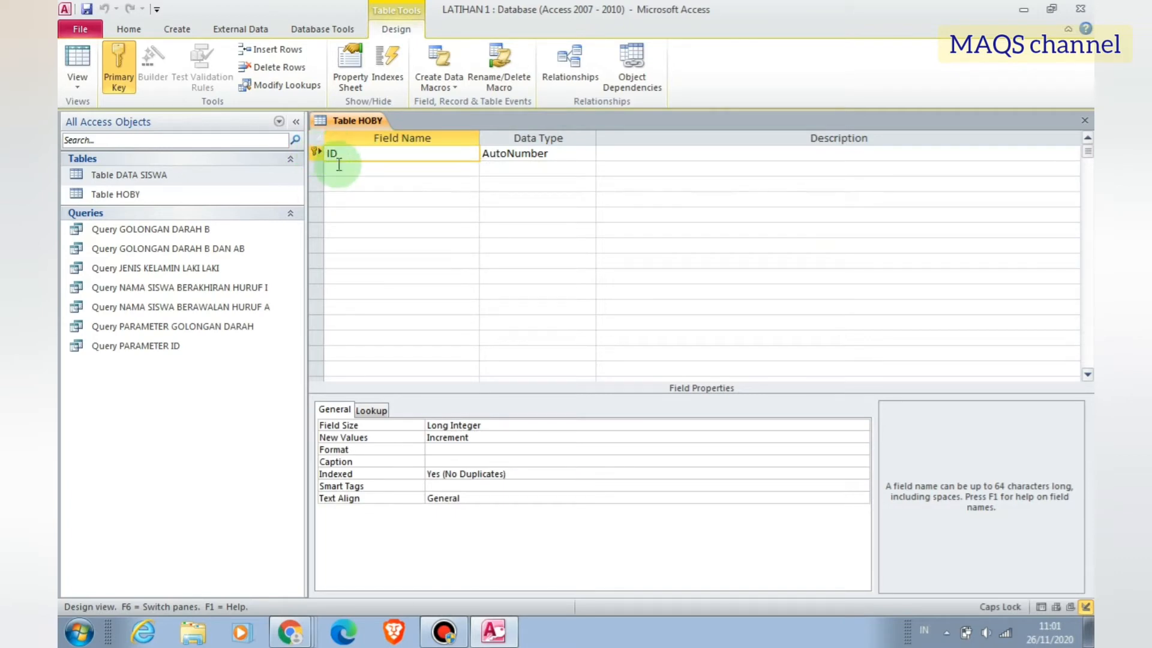
{"action": "left_click", "coordinate": [320, 152]}
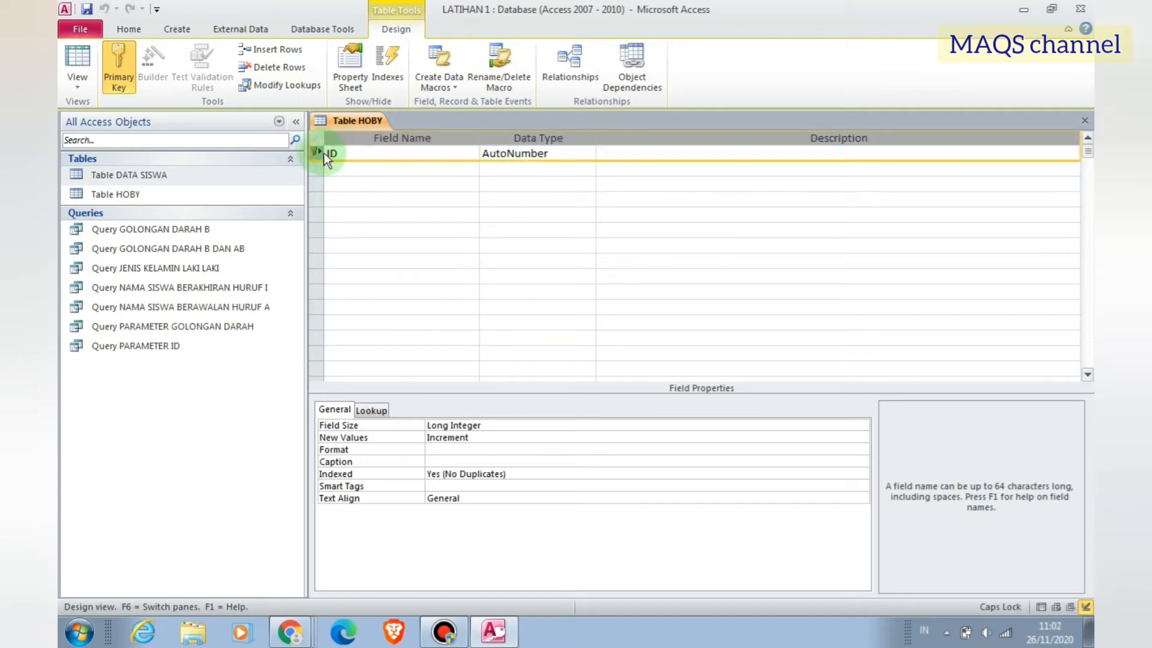
{"action": "left_click", "coordinate": [275, 67]}
{"action": "left_click", "coordinate": [545, 351]}
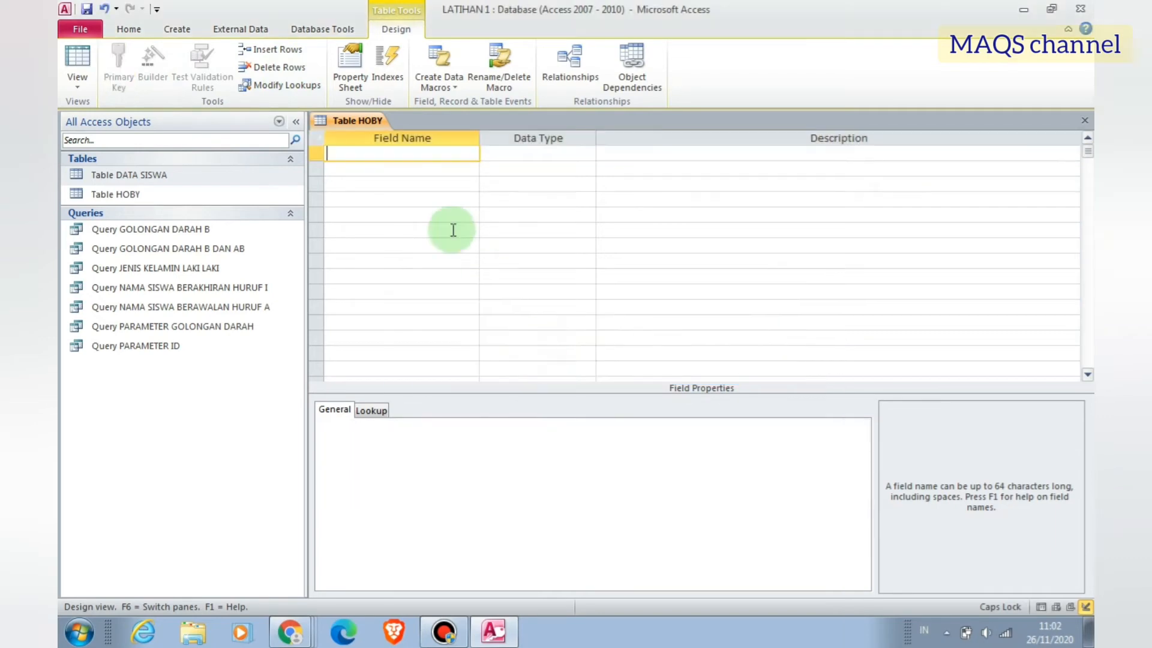
- Add a HOBY field with the Memo data type as the first field of Table HOBY
{"action": "left_click", "coordinate": [389, 158]}
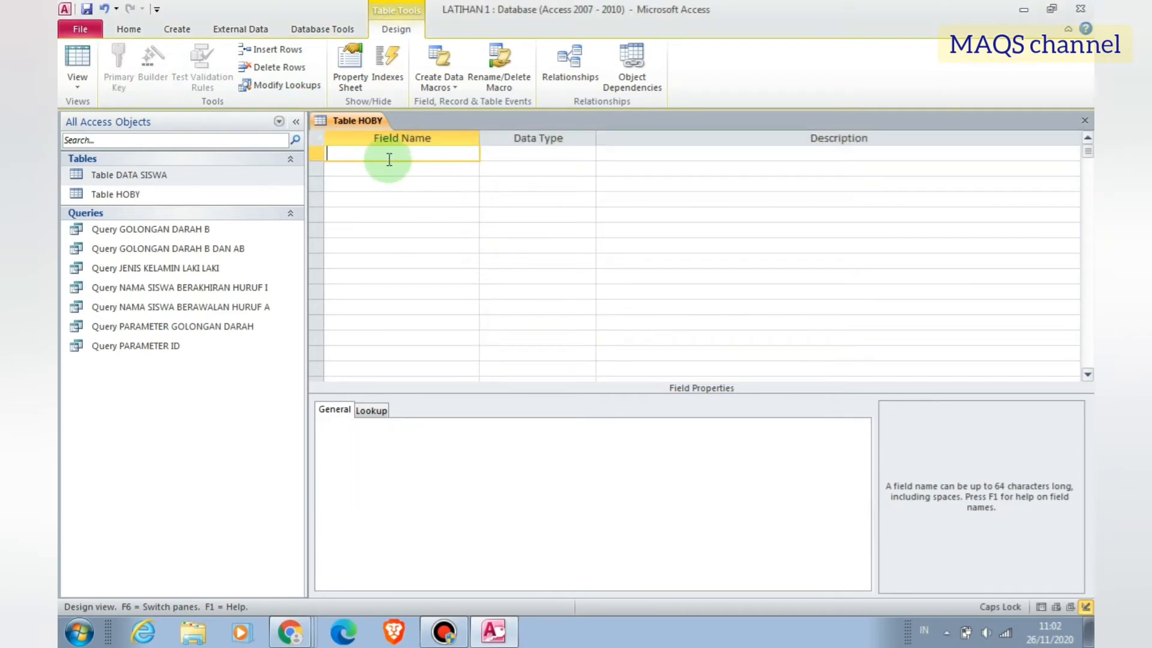
{"action": "type", "text": "HOBY"}
{"action": "left_click", "coordinate": [534, 153]}
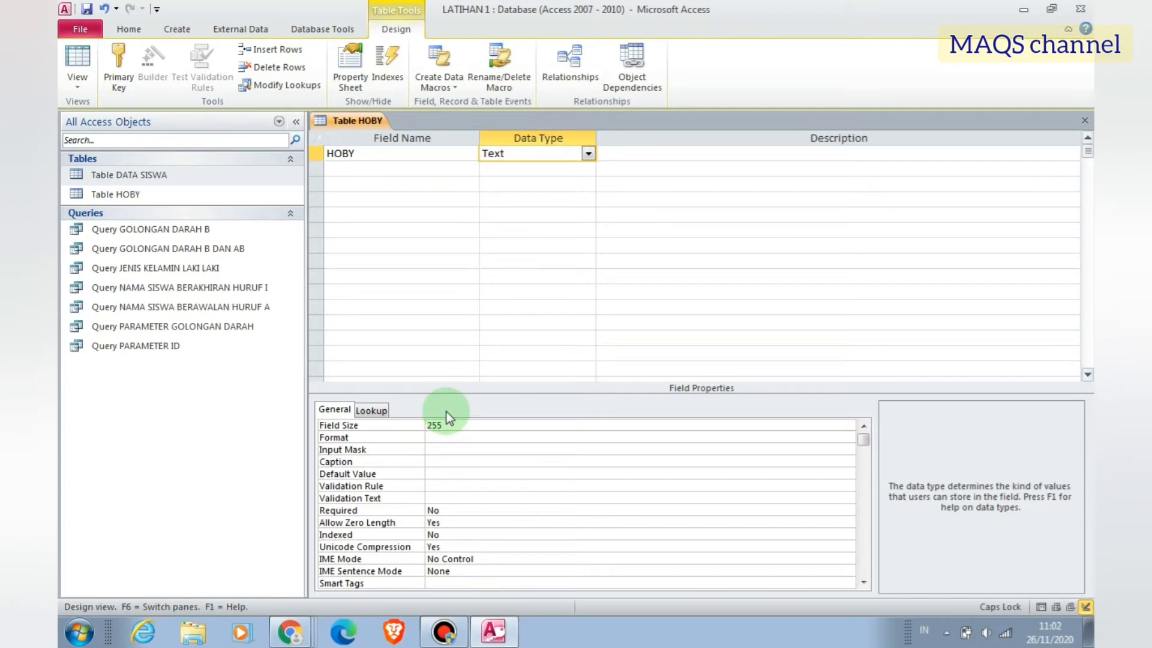
{"action": "left_click", "coordinate": [589, 159]}
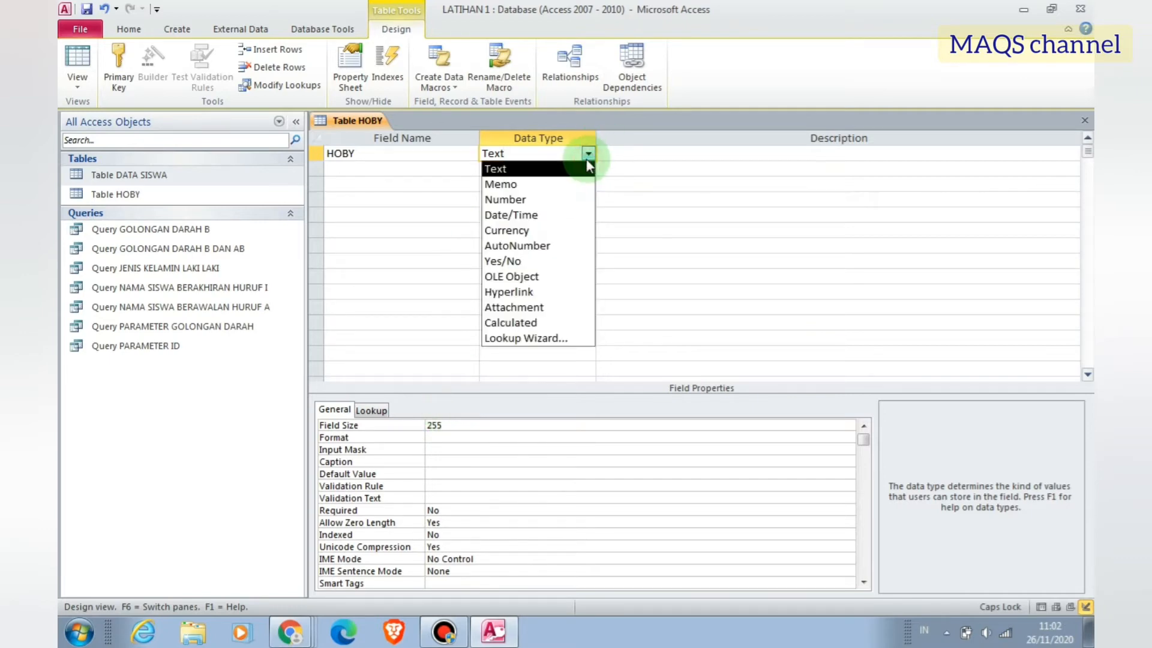
{"action": "left_click", "coordinate": [528, 182]}
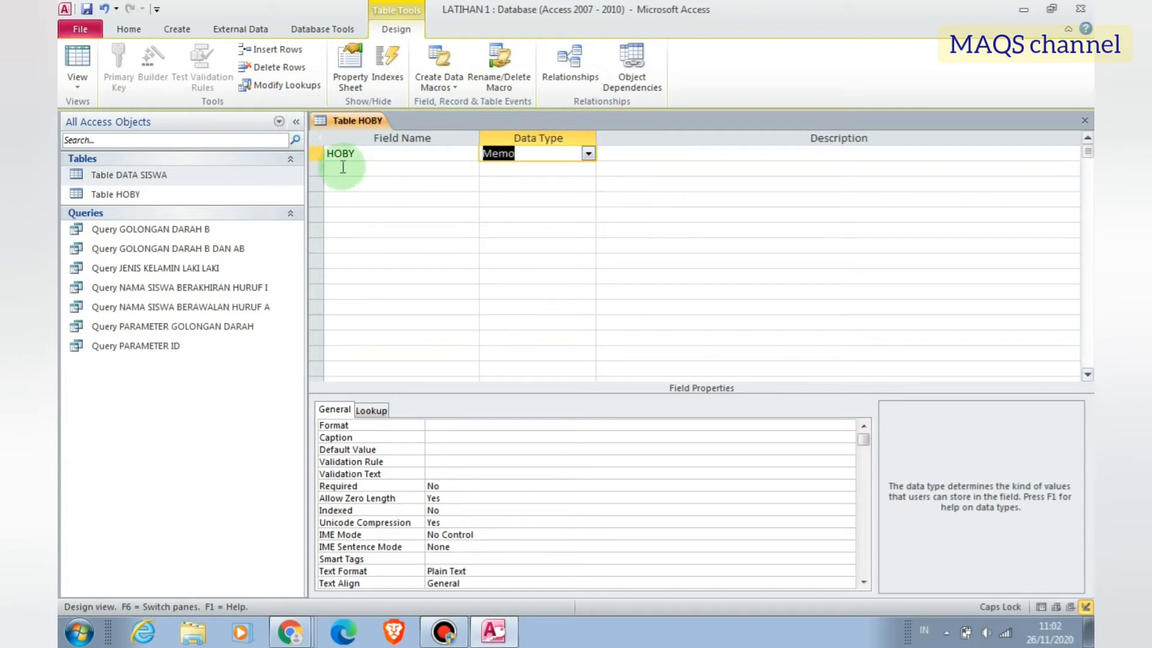
- Save and close the Table HOBY design, and reopen the table in Datasheet View
{"action": "left_click", "coordinate": [86, 10]}
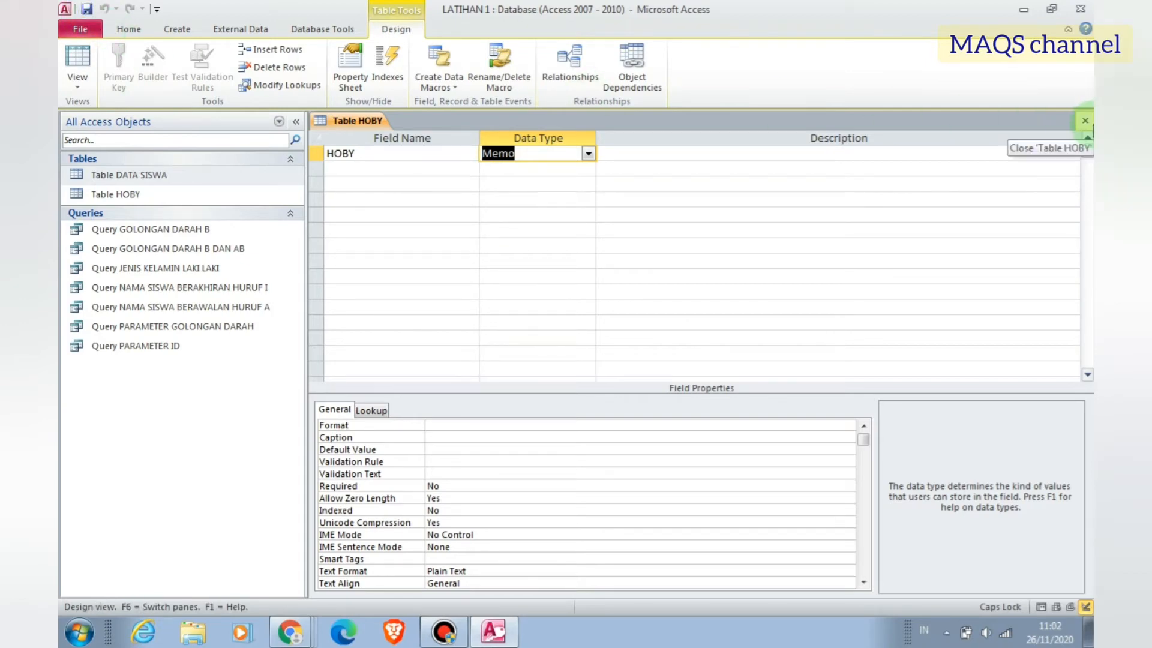
{"action": "left_click", "coordinate": [1086, 121]}
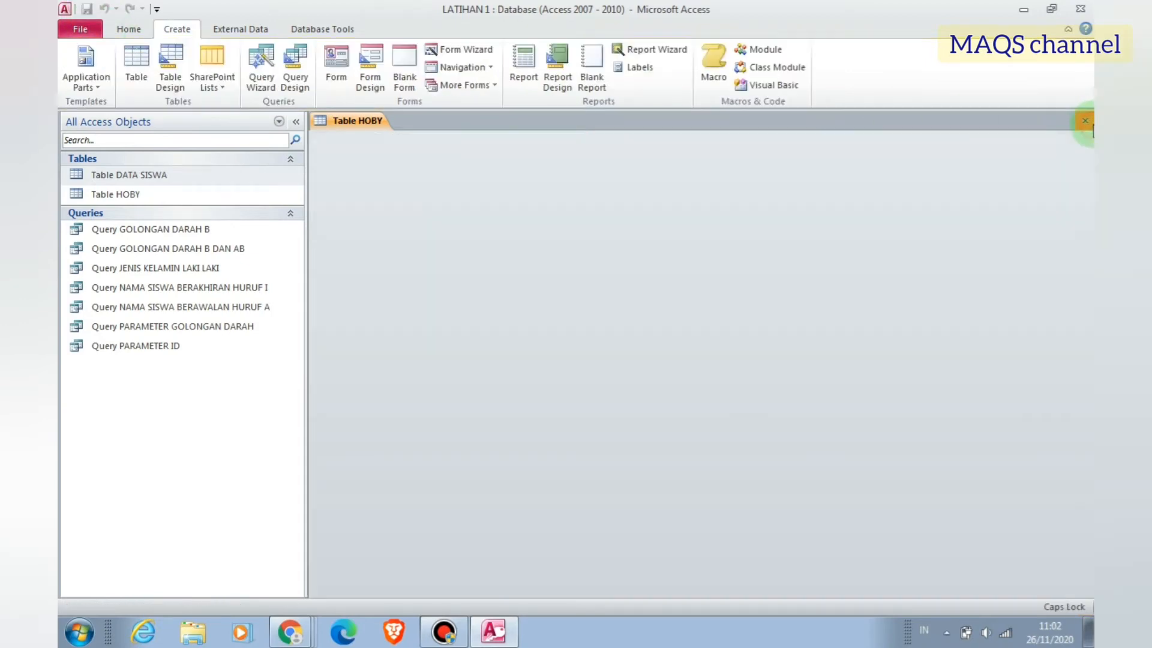
{"action": "double_click", "coordinate": [121, 198]}
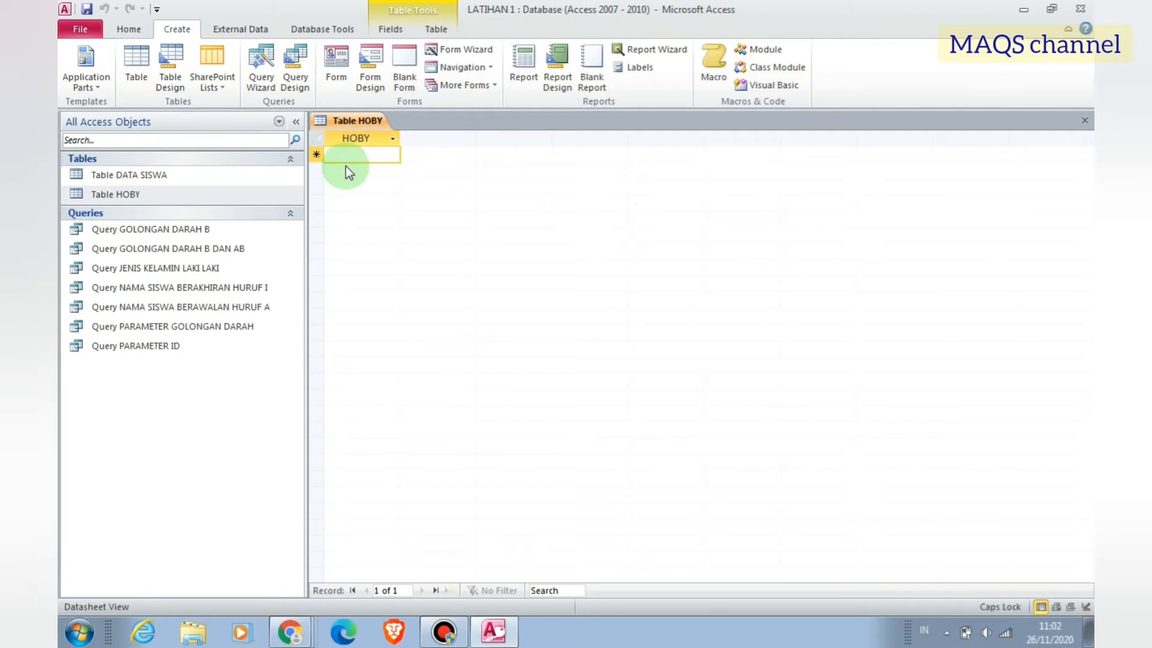
- Enter MEMBACA BUKU as the first HOBY record and move to the next empty record
{"action": "type", "text": "MEMB"}
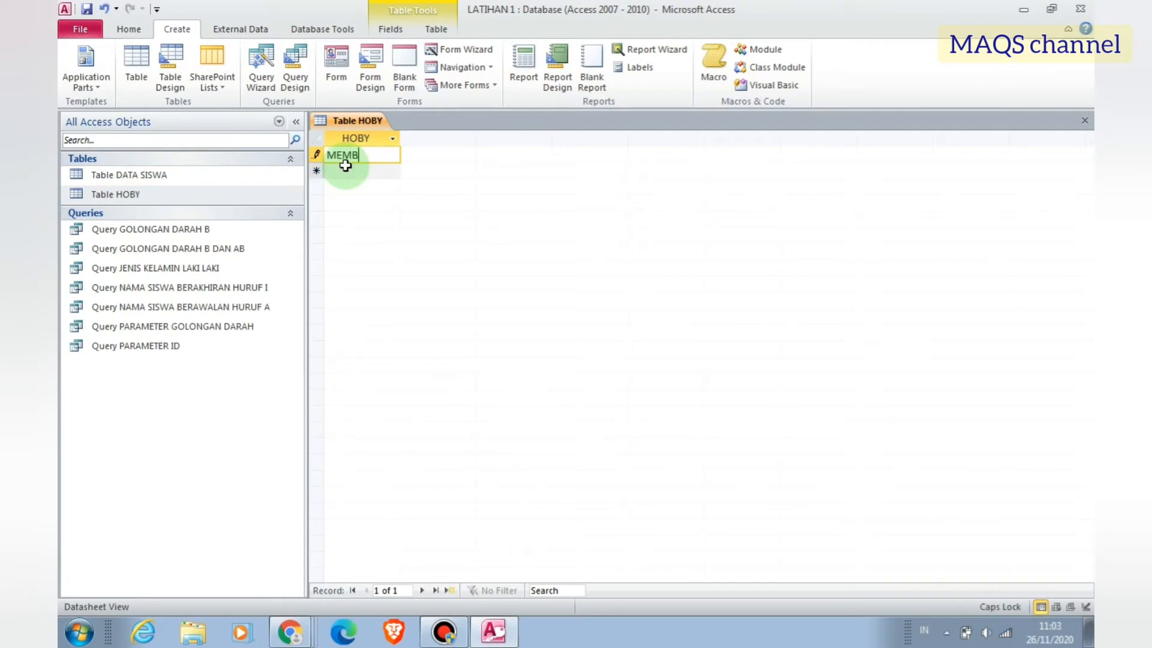
{"action": "type", "text": "ACA BUKU"}
{"action": "left_click", "coordinate": [346, 166]}
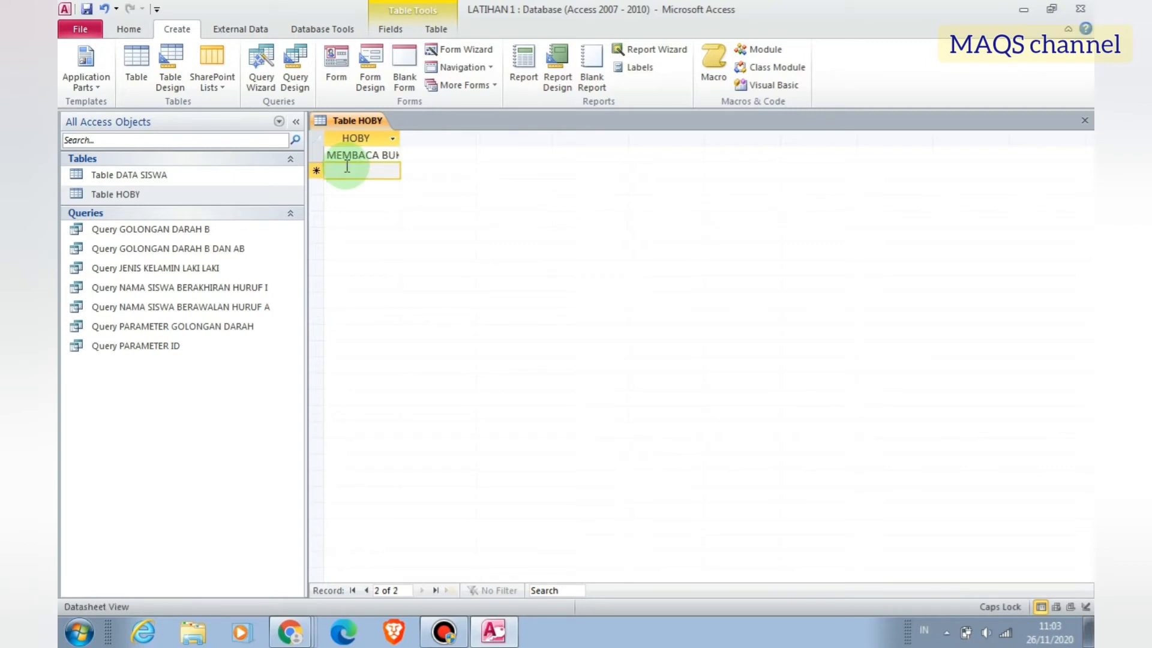
- Enter MEMANCING and BERMAIN SEPEDA as the second and third HOBY records, and widen the HOBY column to fit the entries
{"action": "type", "text": "MEMANCING"}
{"action": "key", "text": "Return"}
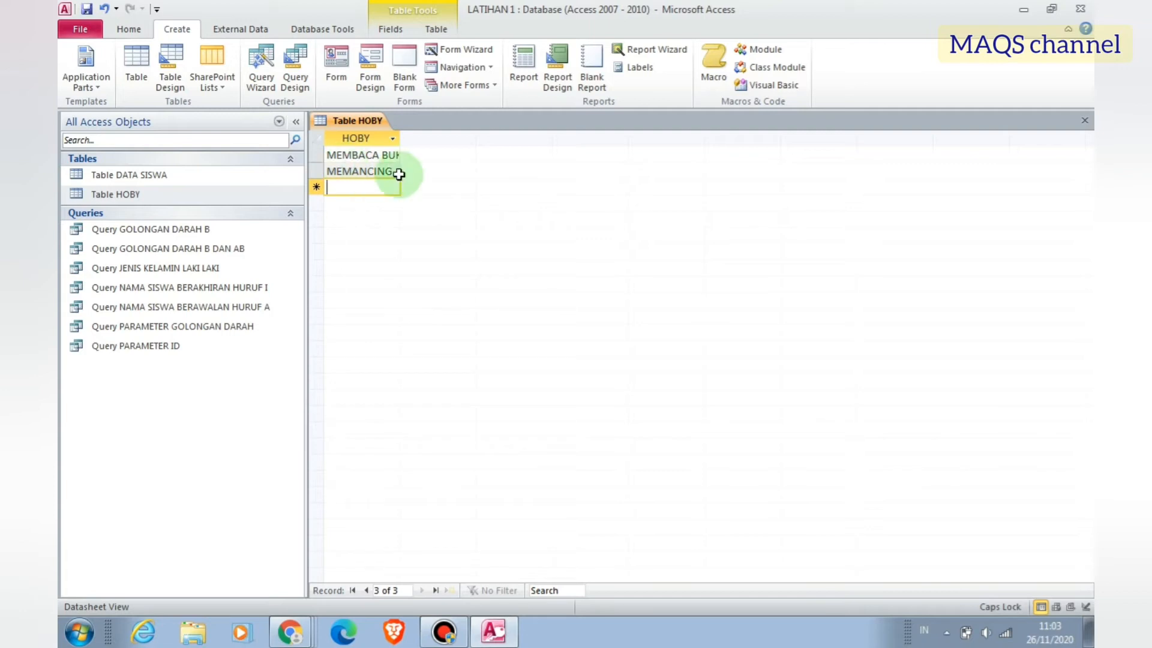
{"action": "left_click_drag", "start_coordinate": [401, 137], "coordinate": [518, 144]}
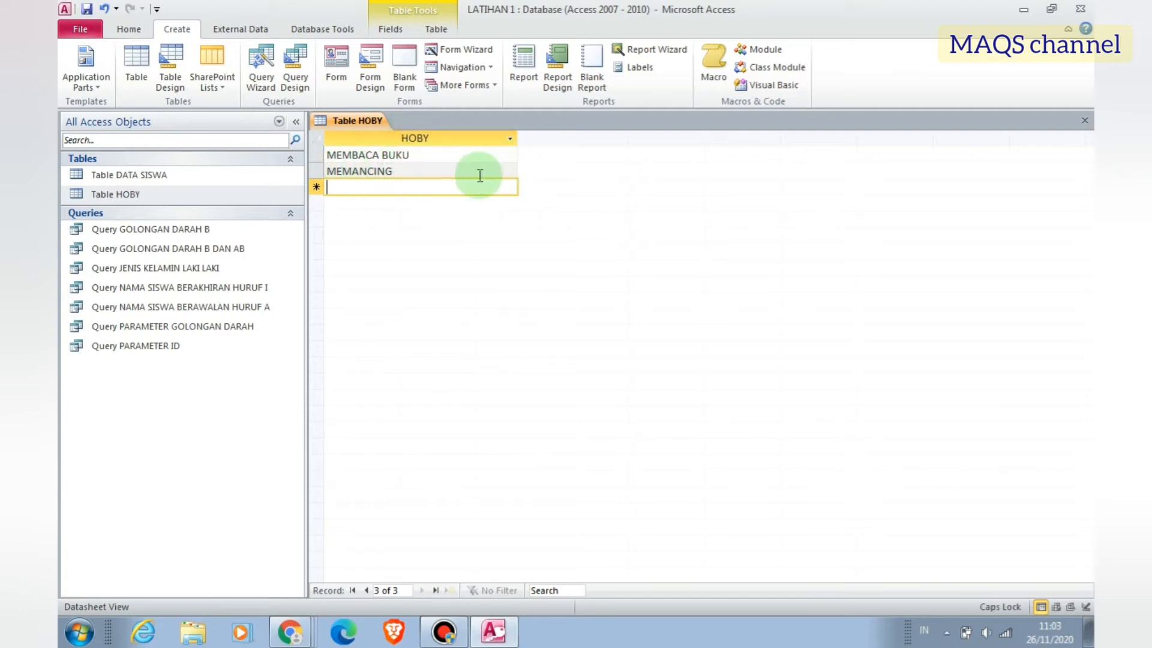
{"action": "type", "text": "BERMA"}
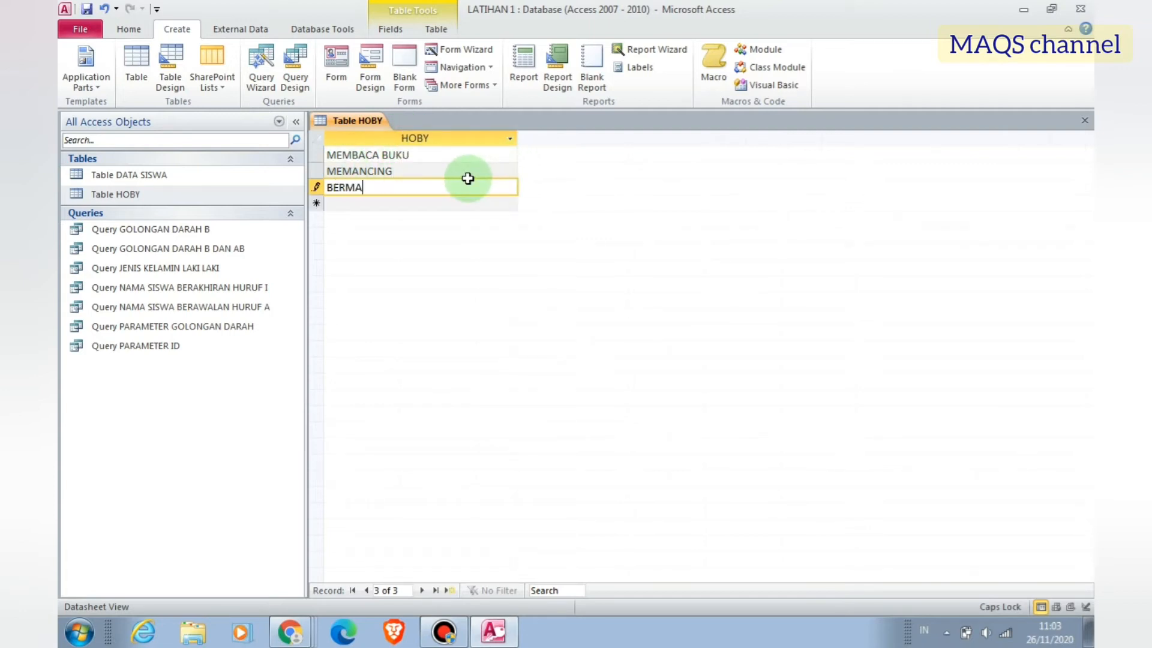
{"action": "type", "text": "IN SEPEDA"}
{"action": "key", "text": "Return"}
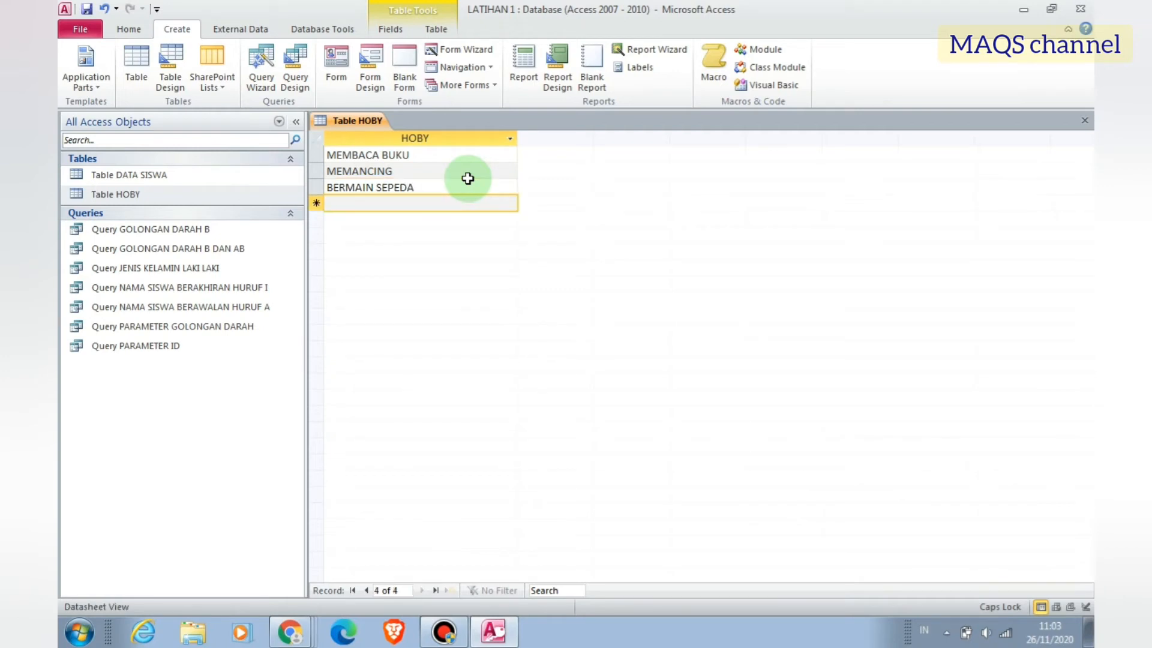
- Enter MENYANYI and BERMAIN ALAT MUSIC as the next HOBY records, and close Table HOBY
{"action": "type", "text": "MENYANYO"}
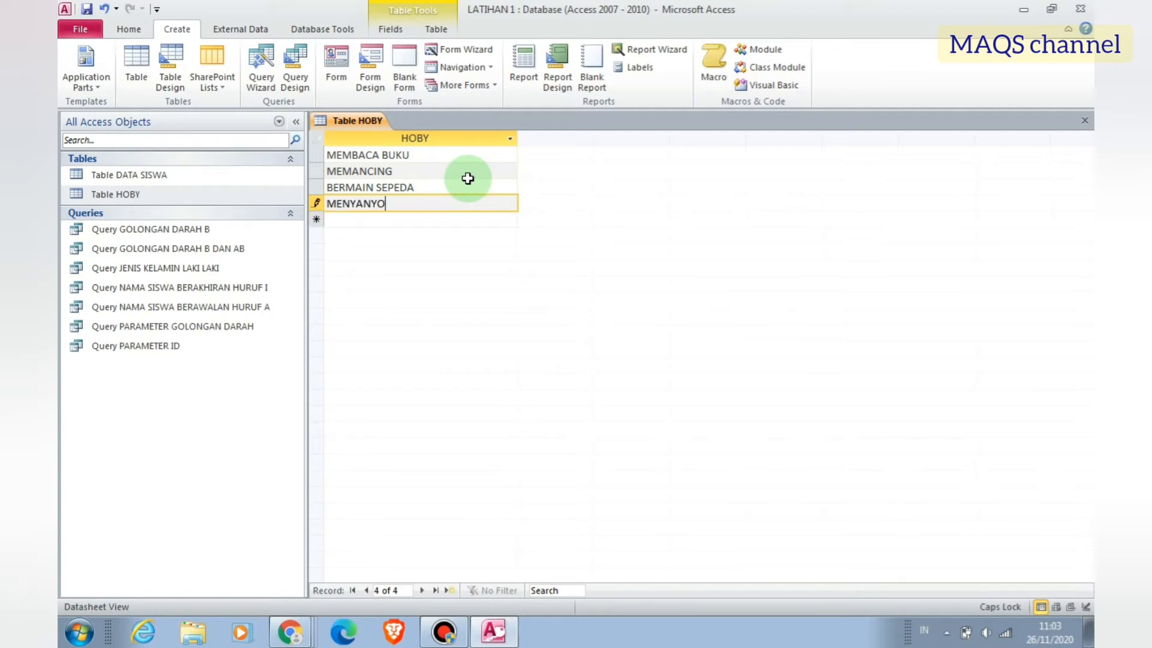
{"action": "key", "text": "BackSpace"}
{"action": "type", "text": "I"}
{"action": "key", "text": "Return"}
{"action": "type", "text": "BERMAIN "}
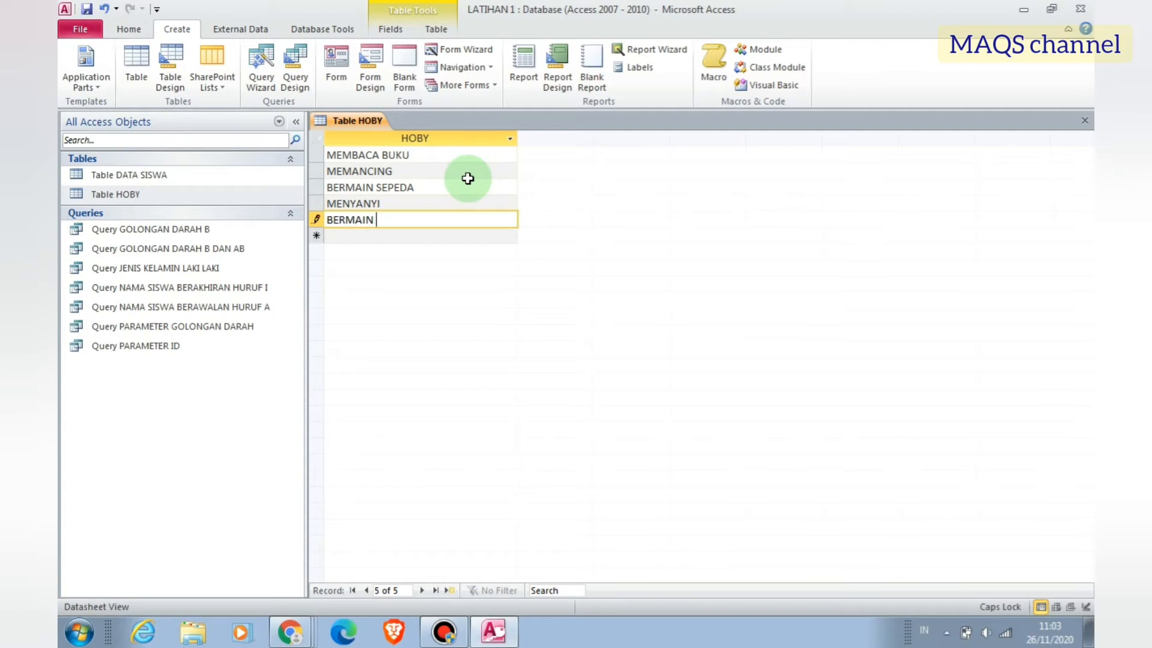
{"action": "type", "text": "ALAT MUSIC"}
{"action": "key", "text": "Return"}
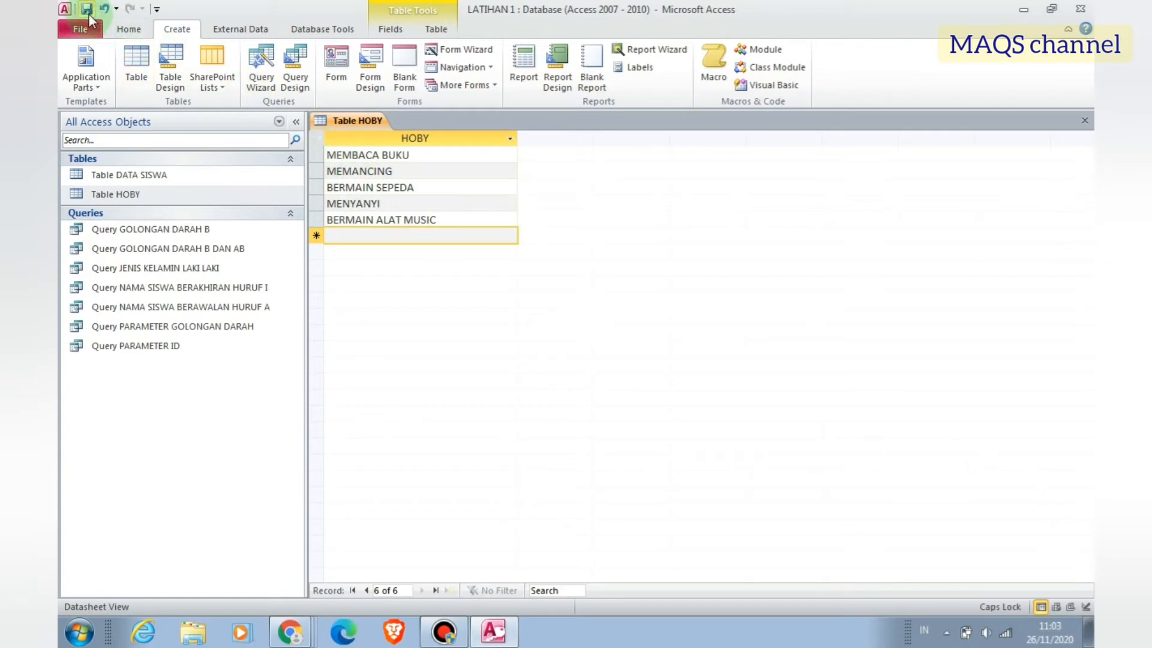
{"action": "left_click", "coordinate": [1085, 120]}
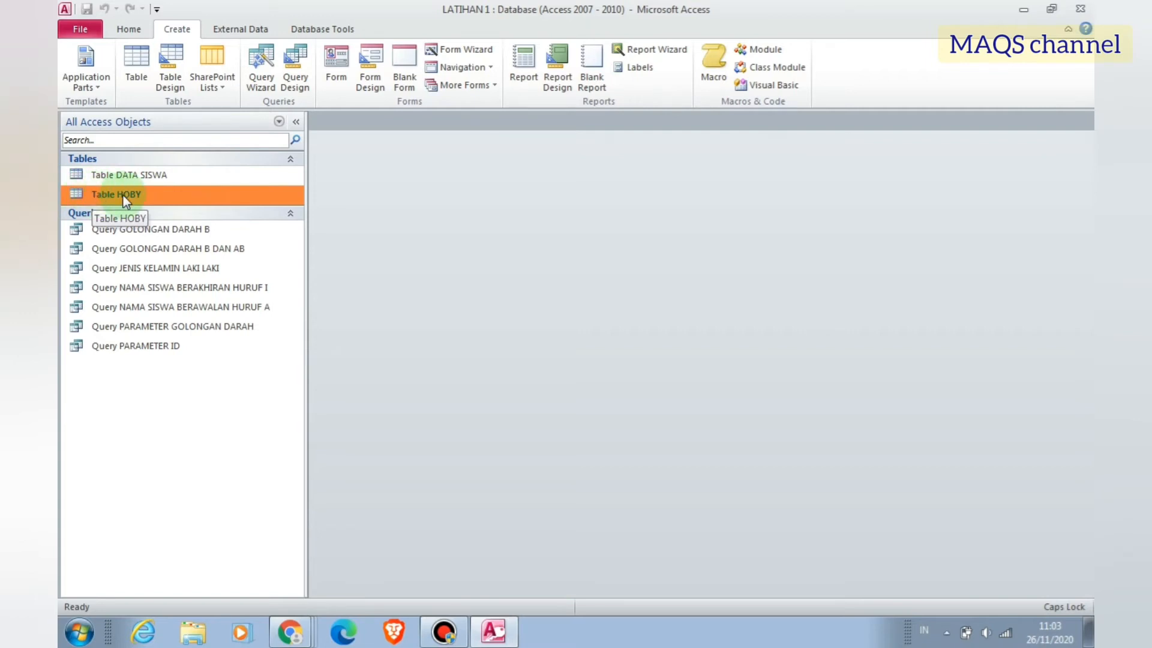
- Open Table DATA SISWA in Design View and add a HOBY field below TANGGAL LAHIR
{"action": "left_click", "coordinate": [177, 176]}
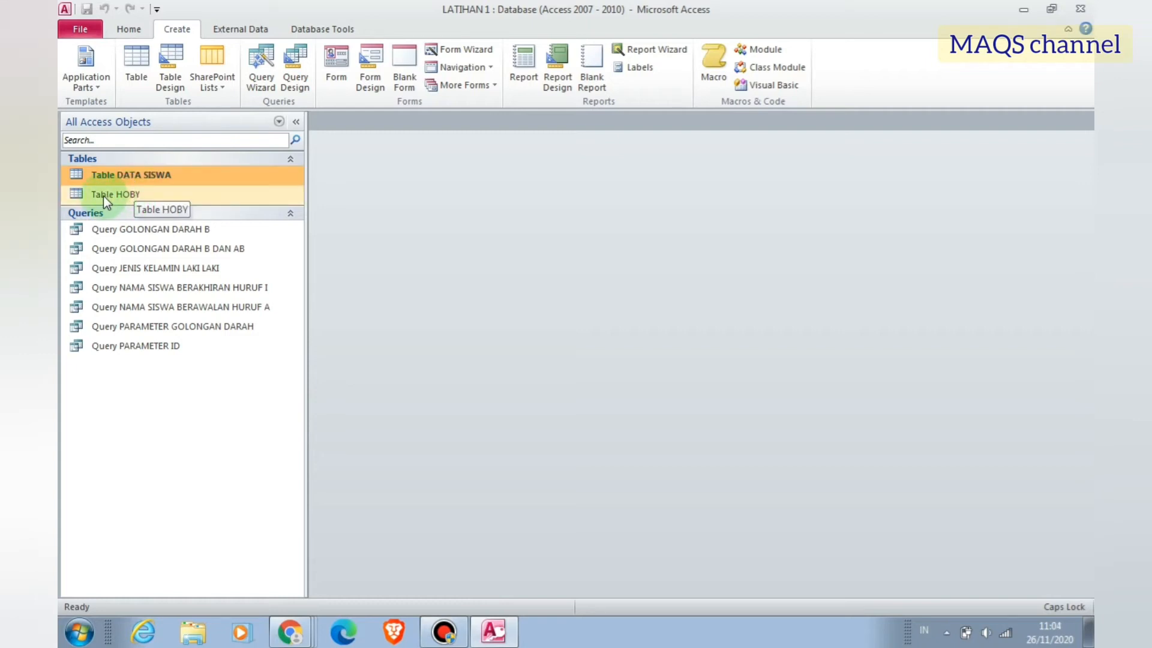
{"action": "right_click", "coordinate": [154, 177]}
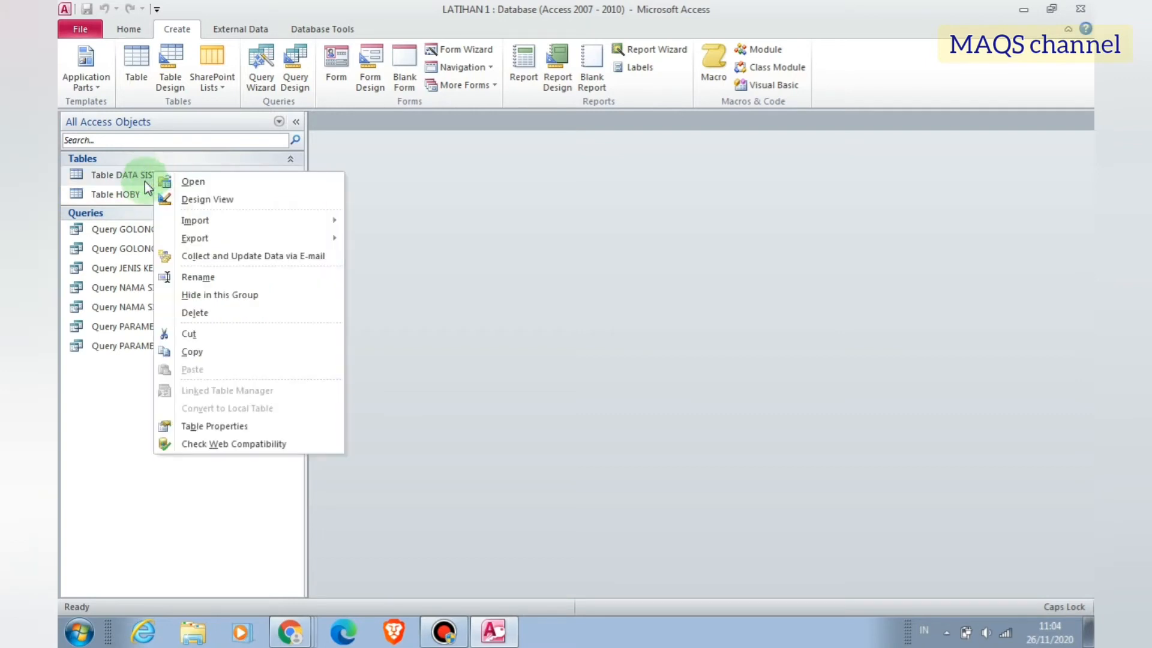
{"action": "left_click", "coordinate": [269, 201]}
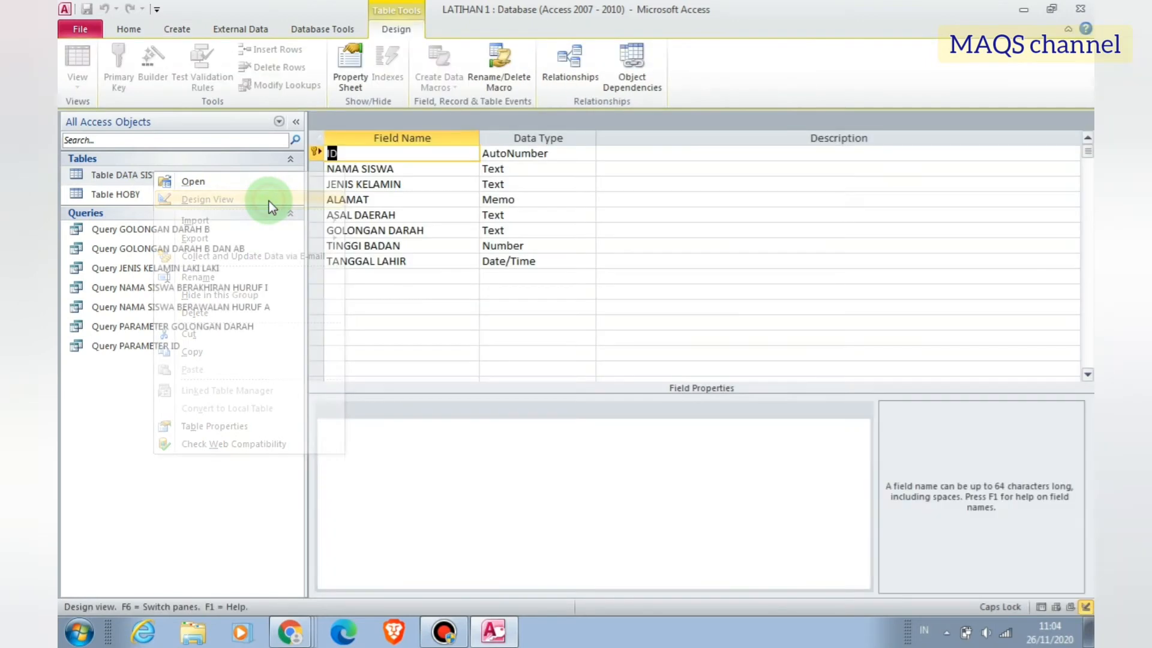
{"action": "left_click", "coordinate": [341, 275]}
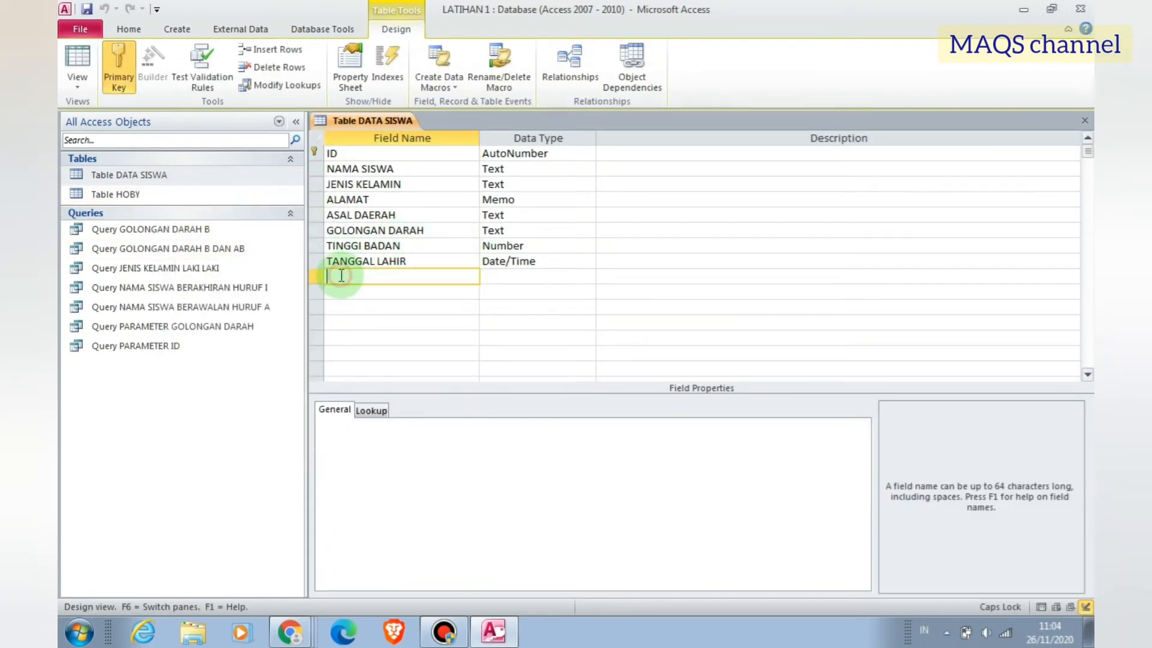
{"action": "type", "text": "HOBY"}
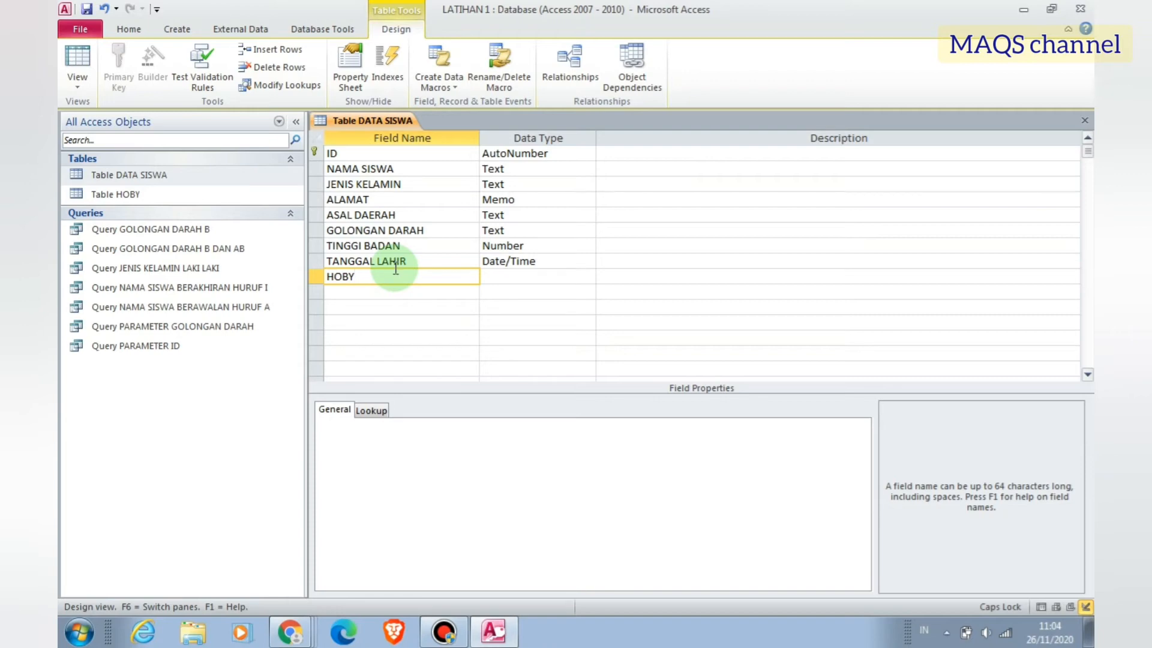
{"action": "key", "text": "Return"}
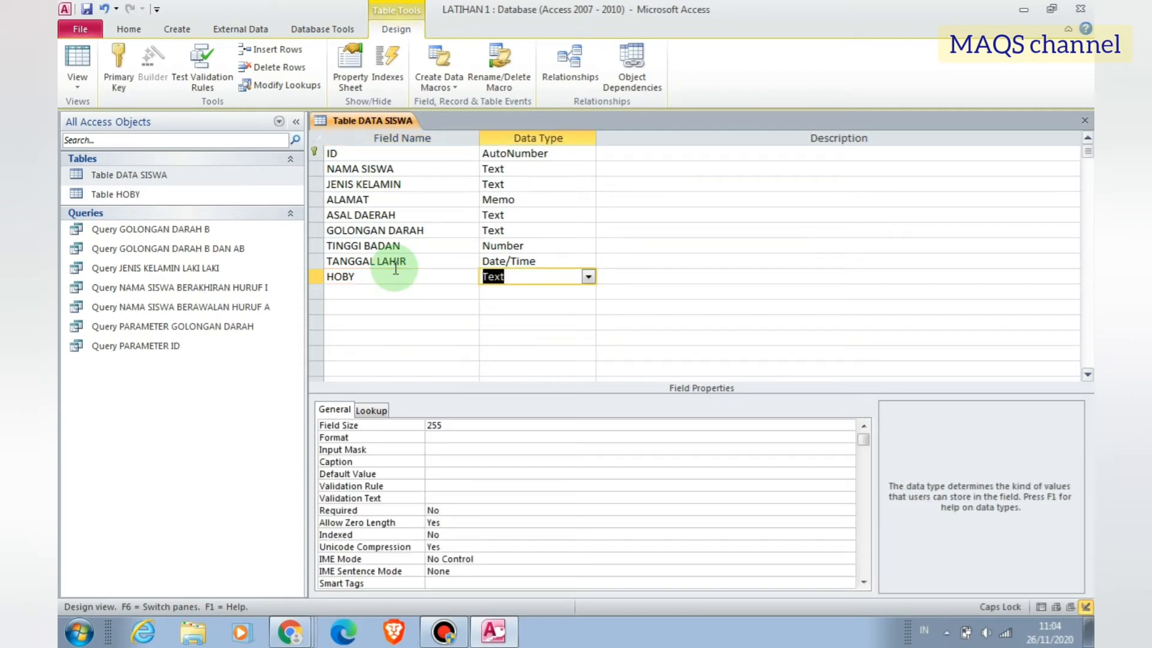
- Start the Lookup Wizard for the HOBY field and choose to get its values from another table or query
{"action": "left_click", "coordinate": [589, 277]}
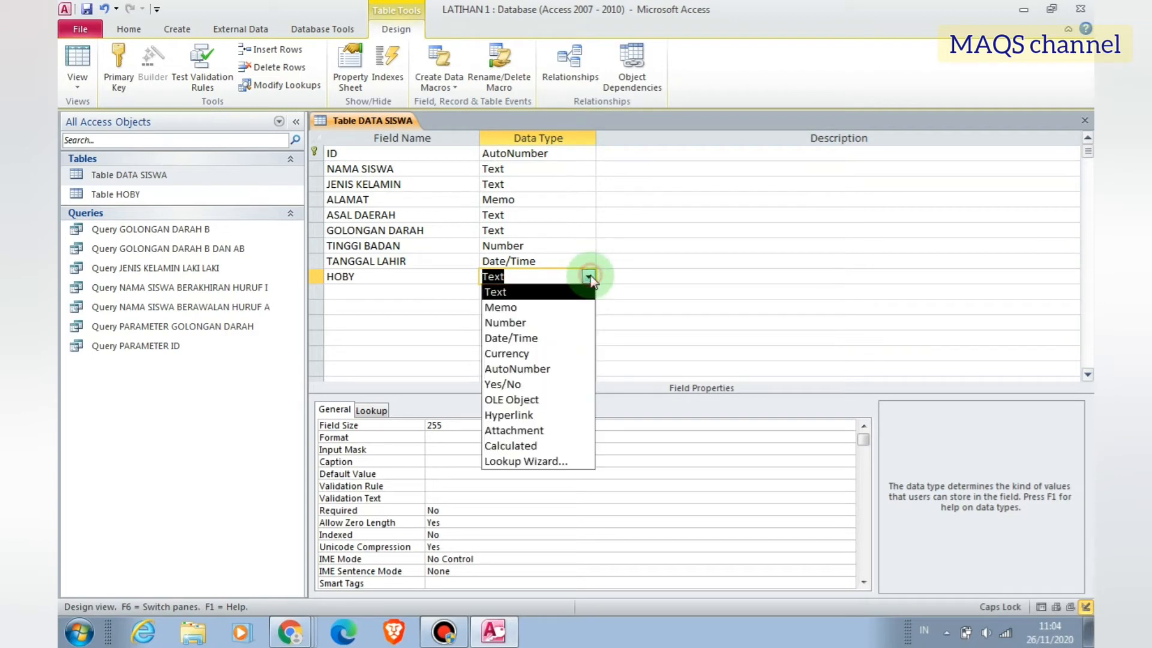
{"action": "left_click", "coordinate": [551, 464]}
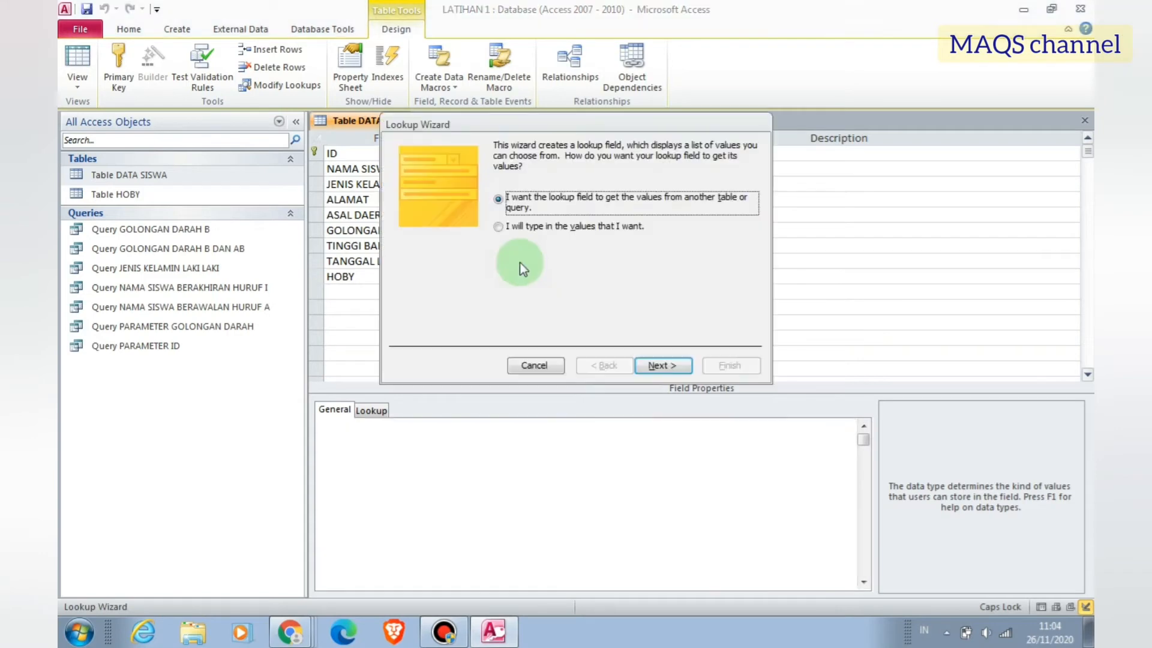
{"action": "left_click_drag", "start_coordinate": [534, 128], "coordinate": [653, 135]}
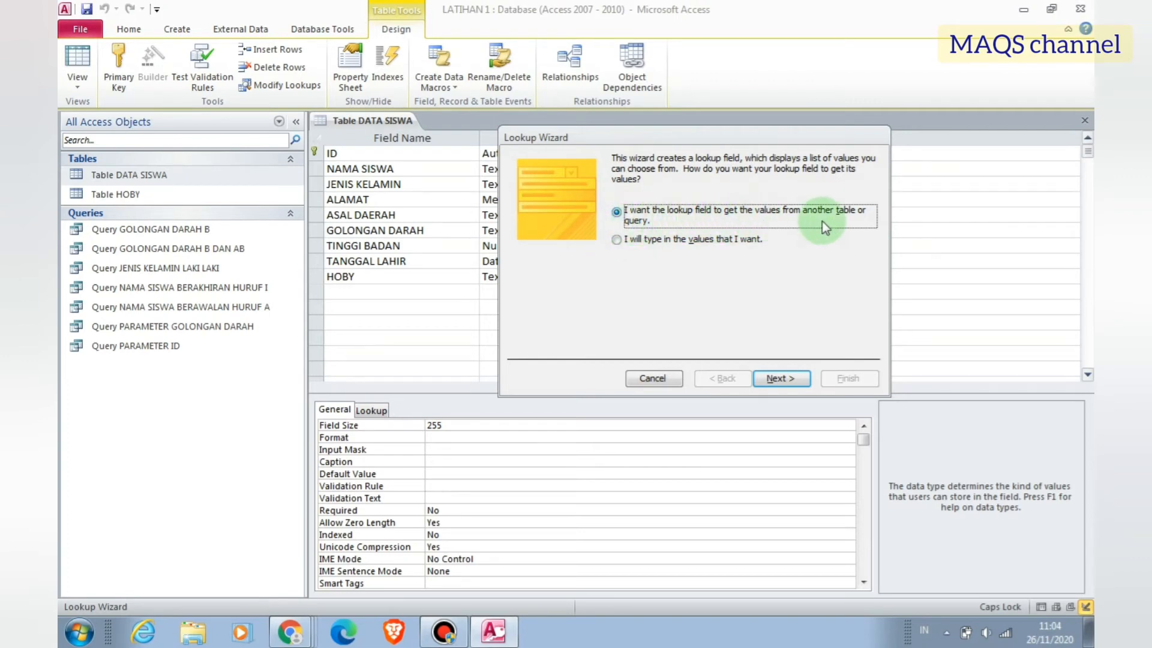
{"action": "left_click", "coordinate": [620, 245]}
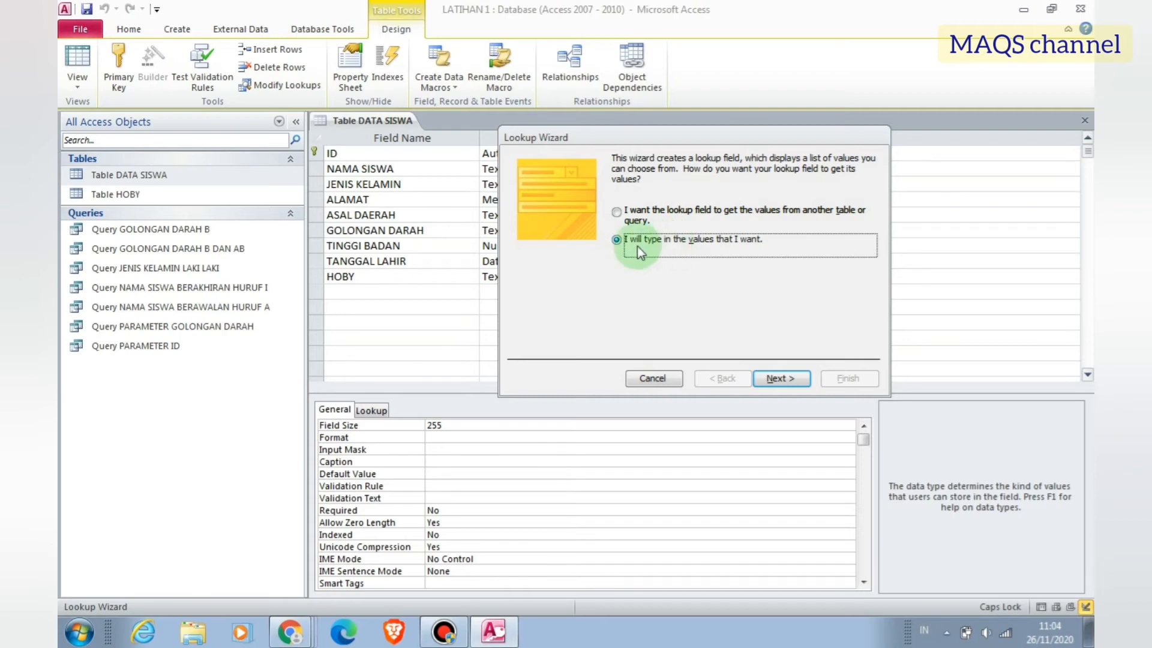
{"action": "left_click", "coordinate": [618, 216]}
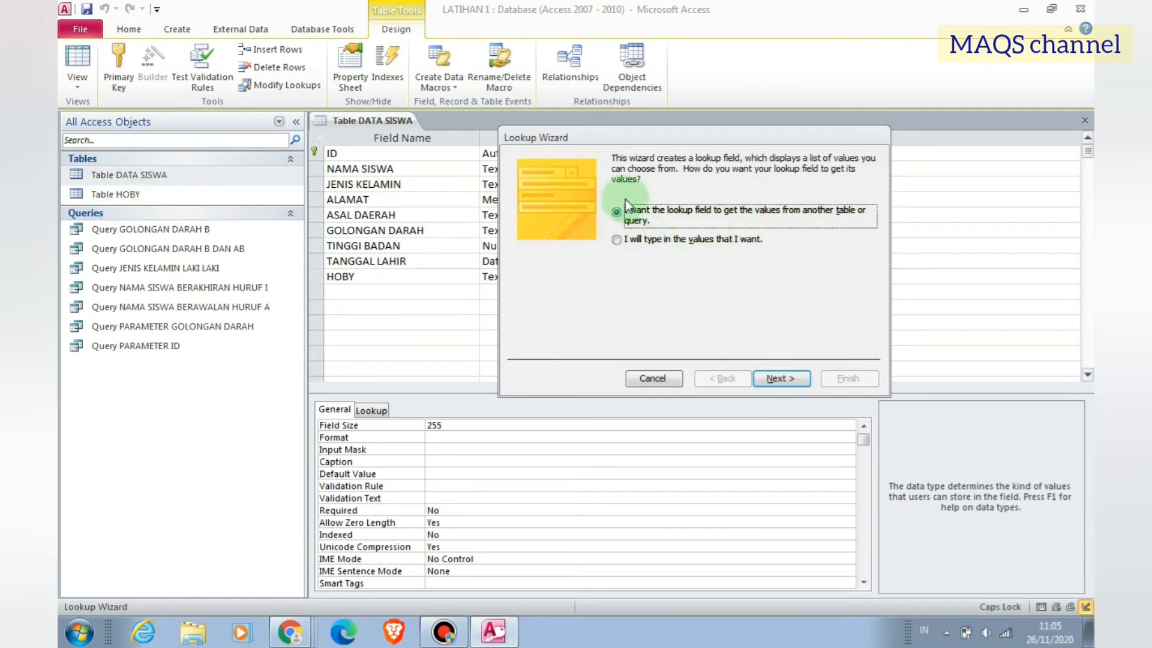
{"action": "left_click", "coordinate": [790, 384]}
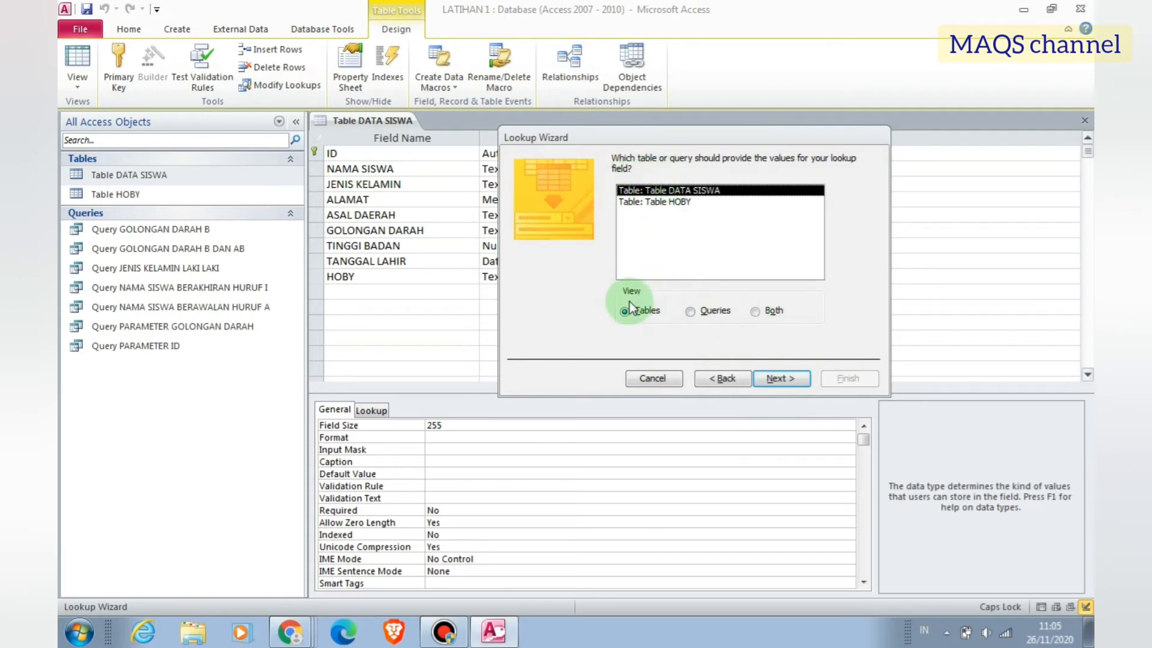
- Review the tables and queries offered as lookup sources, and select Table HOBY from the tables
{"action": "left_click", "coordinate": [689, 312]}
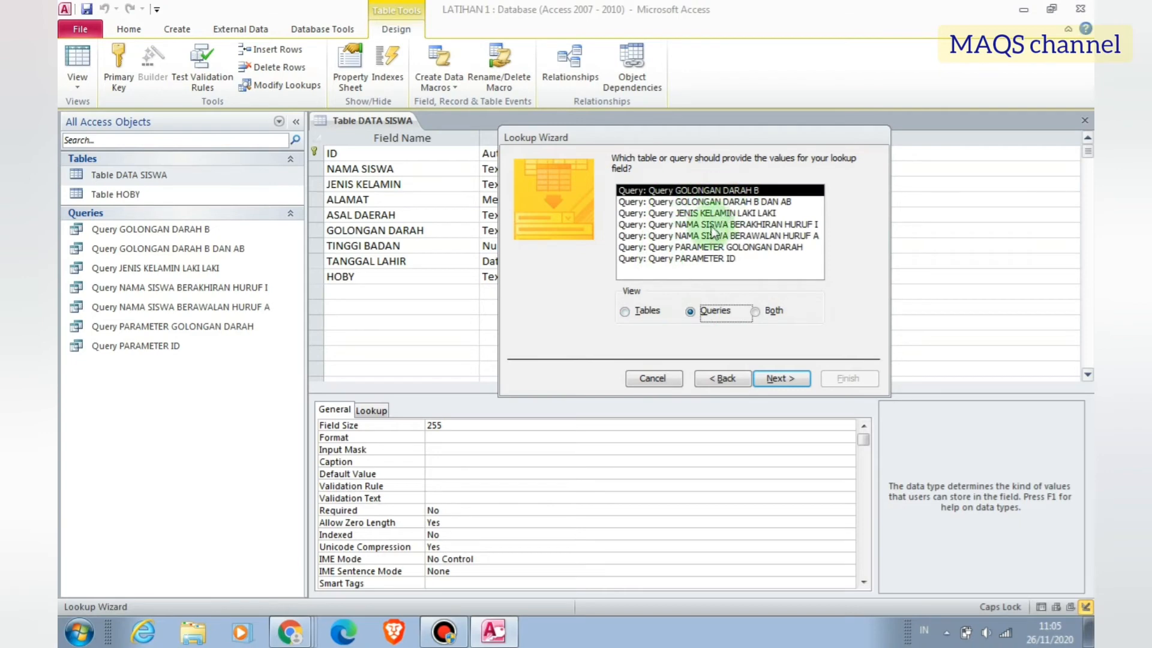
{"action": "left_click", "coordinate": [757, 312]}
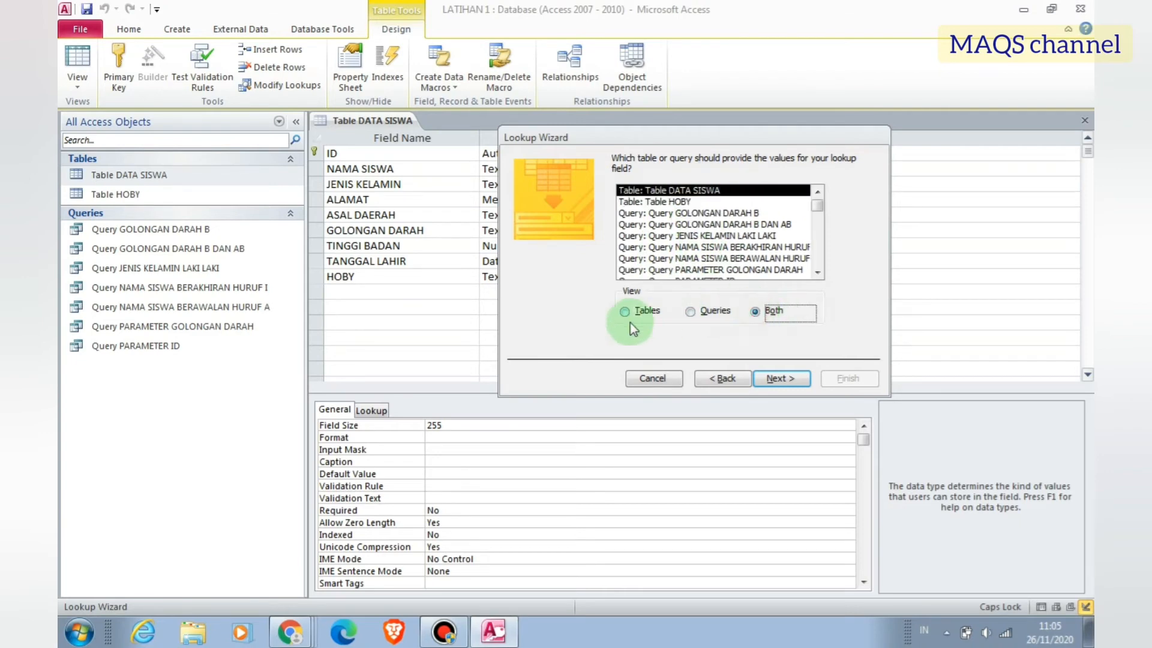
{"action": "left_click", "coordinate": [698, 315]}
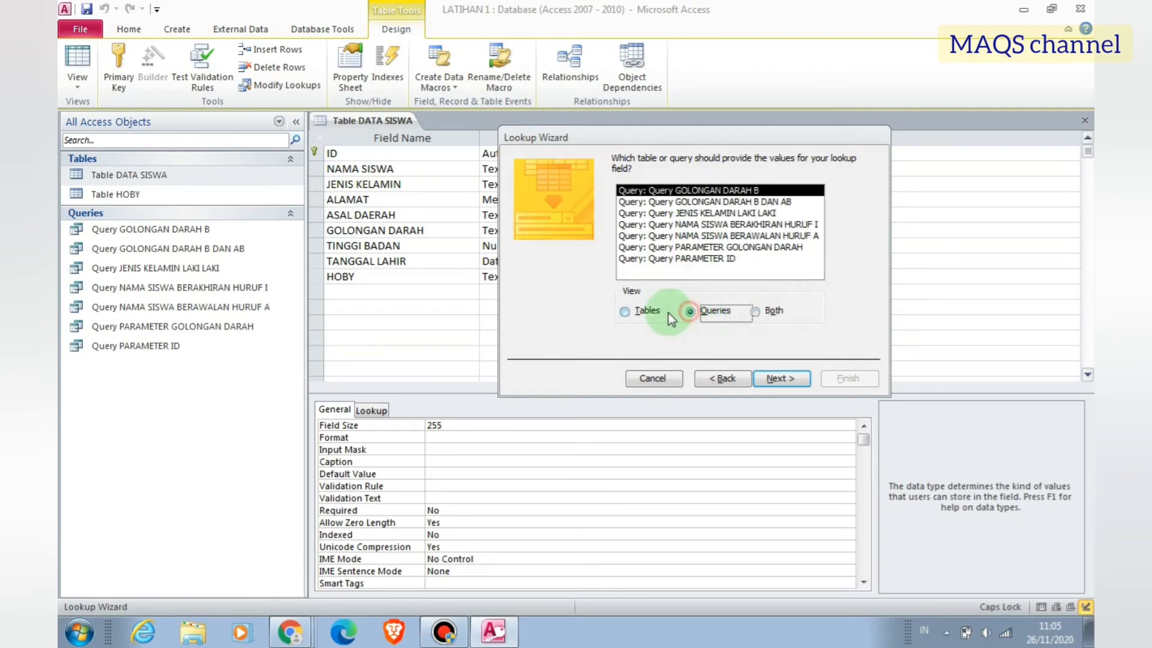
{"action": "left_click", "coordinate": [627, 311]}
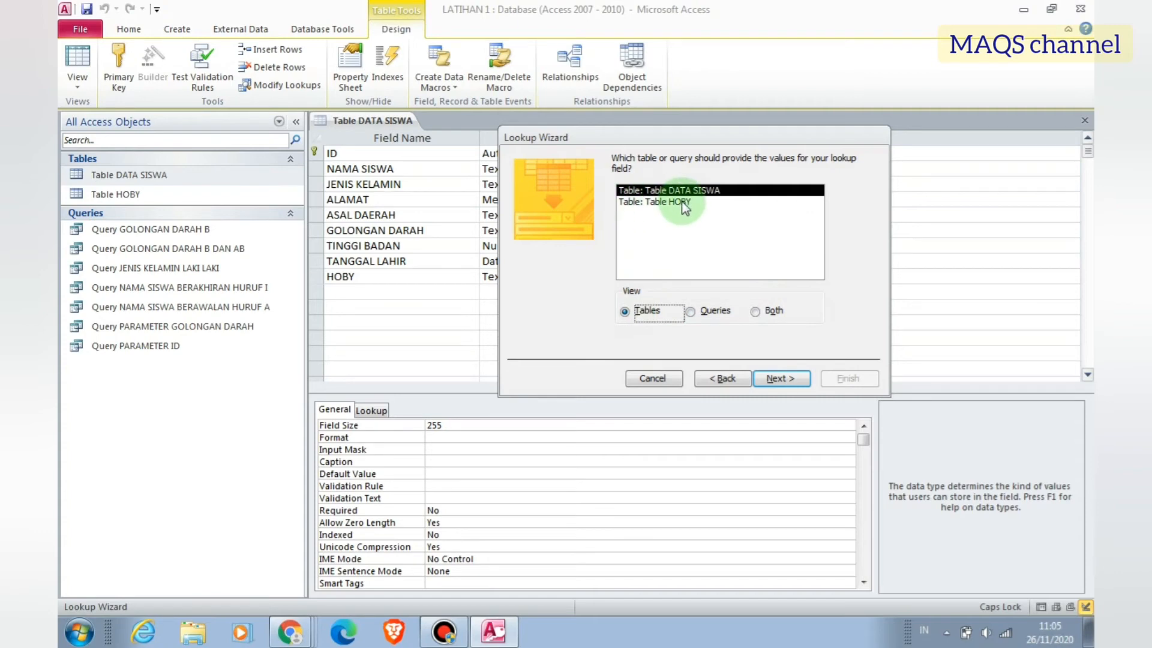
{"action": "left_click", "coordinate": [691, 312]}
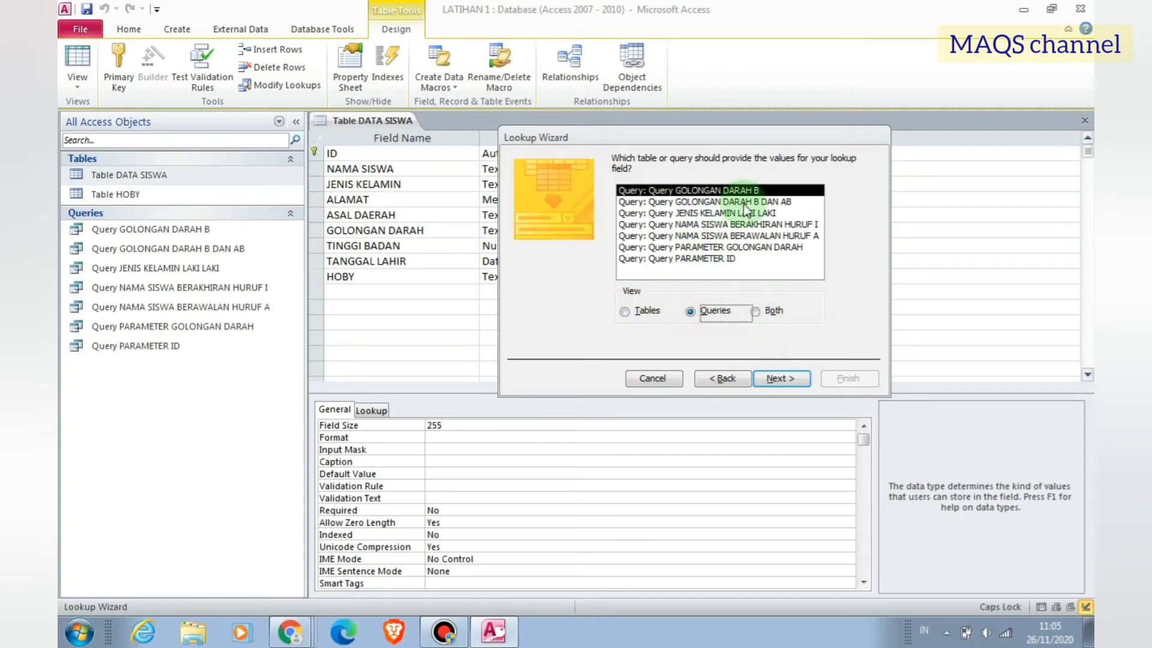
{"action": "left_click", "coordinate": [627, 311]}
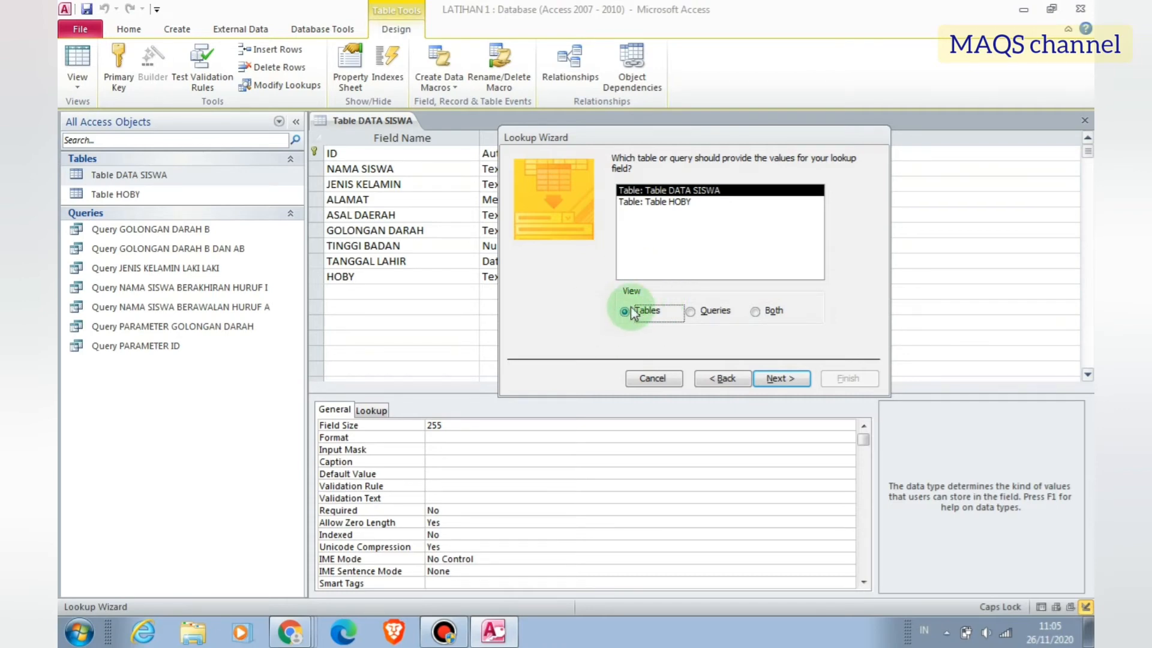
{"action": "left_click", "coordinate": [660, 205]}
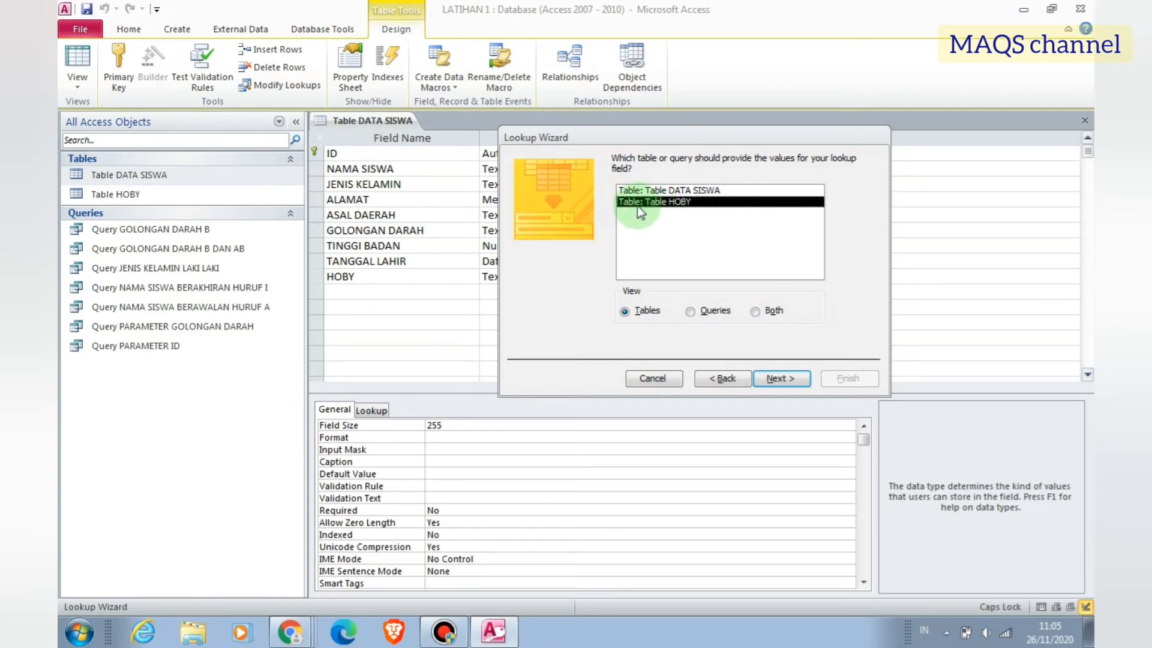
- Try to continue the Lookup Wizard with Table HOBY as the value source, and cancel the wizard
{"action": "left_click", "coordinate": [794, 378]}
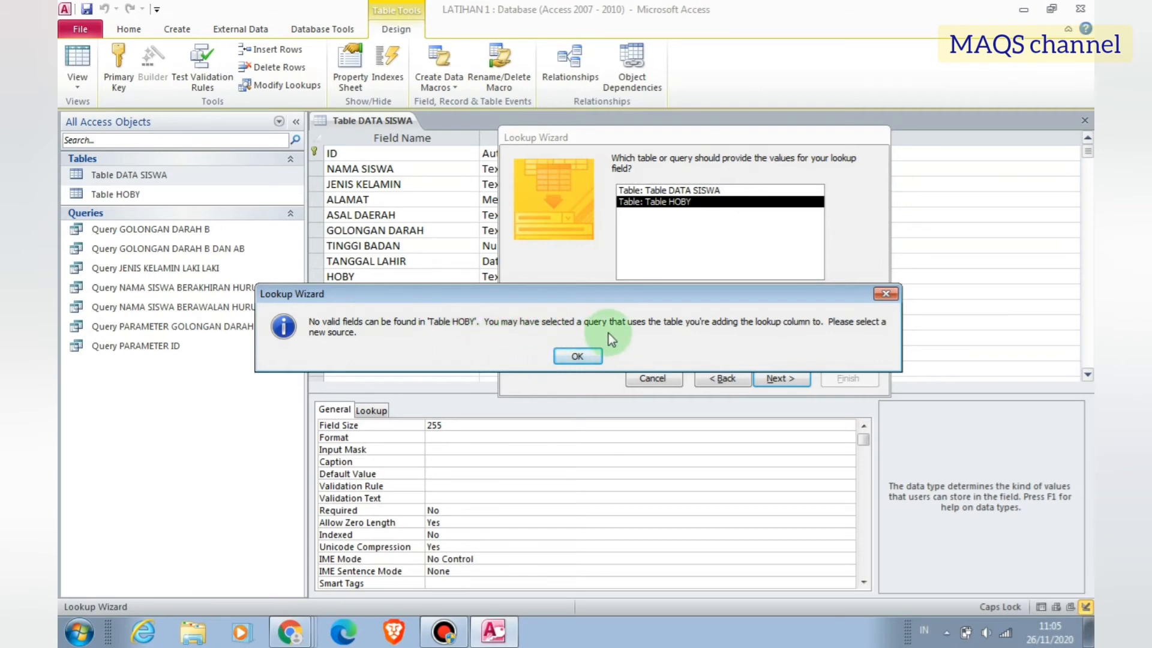
{"action": "left_click", "coordinate": [582, 355]}
{"action": "left_click", "coordinate": [771, 379]}
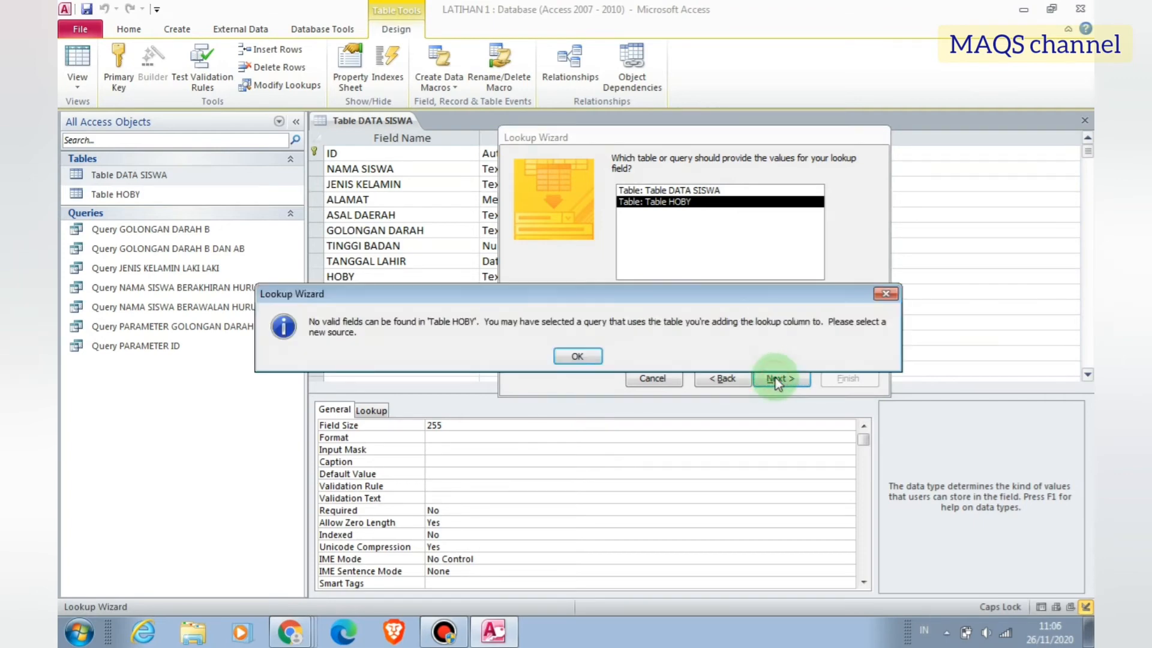
{"action": "left_click", "coordinate": [587, 358]}
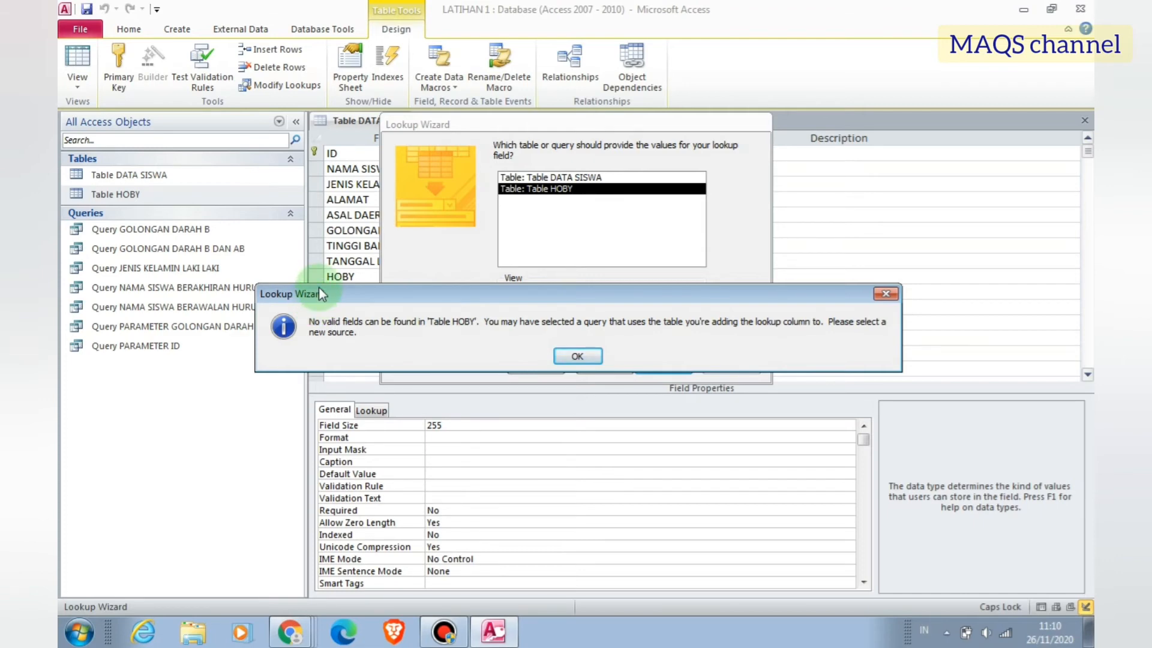
{"action": "left_click", "coordinate": [578, 357]}
{"action": "left_click", "coordinate": [558, 366]}
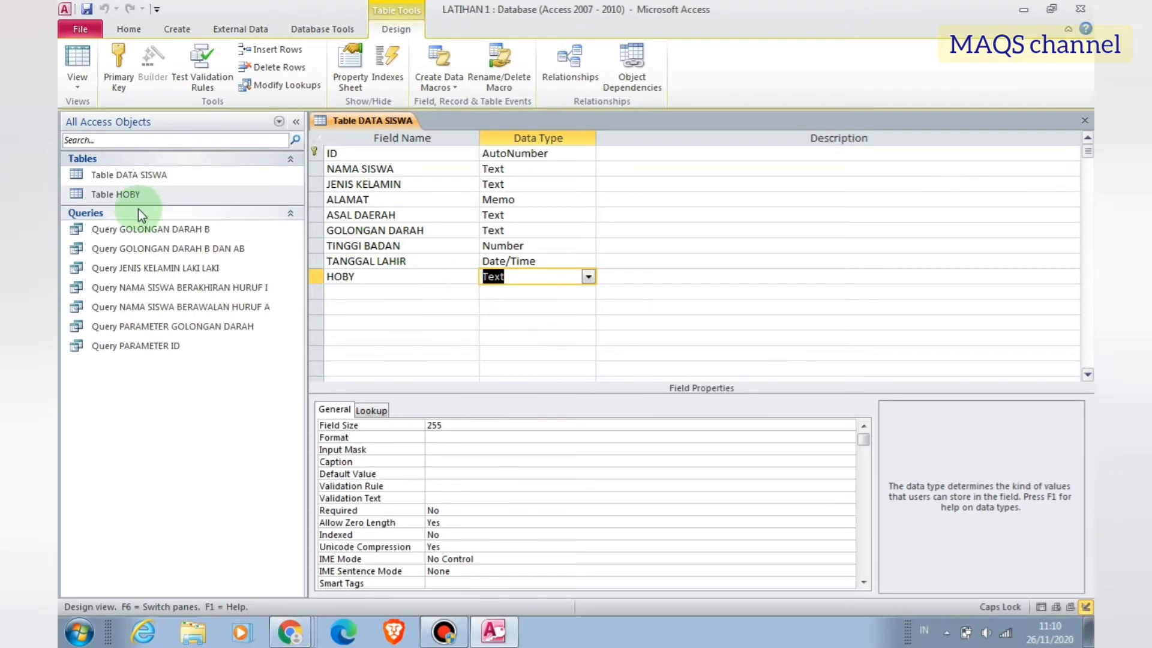
- Close Table DATA SISWA and save its design changes
{"action": "left_click", "coordinate": [131, 196]}
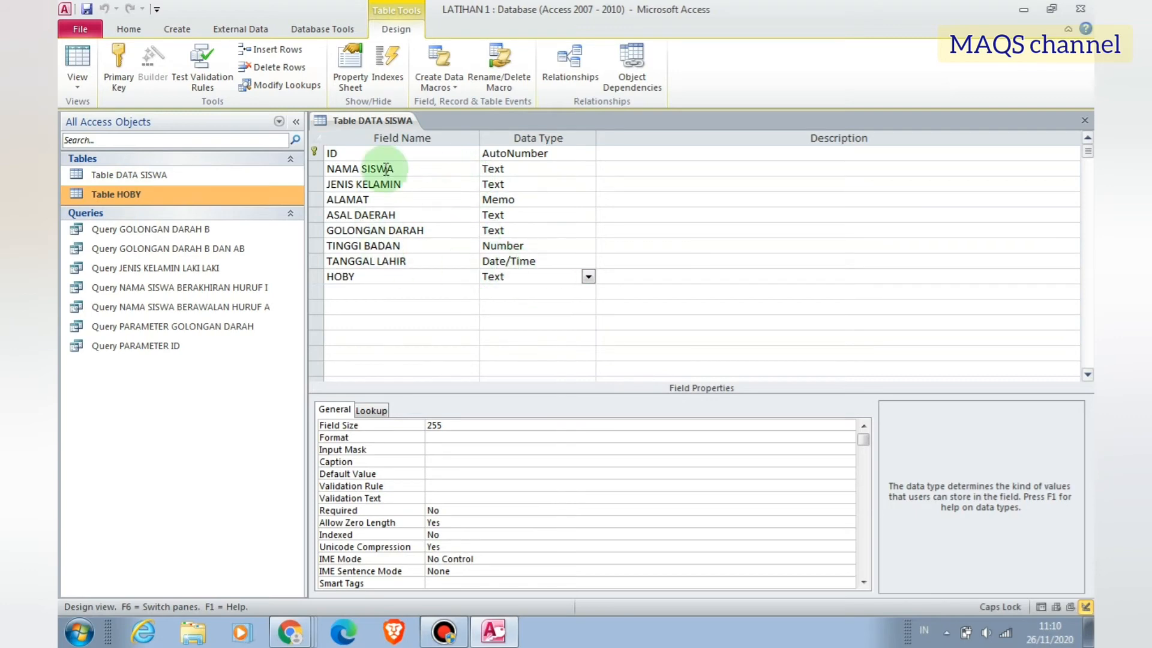
{"action": "left_click", "coordinate": [1084, 120]}
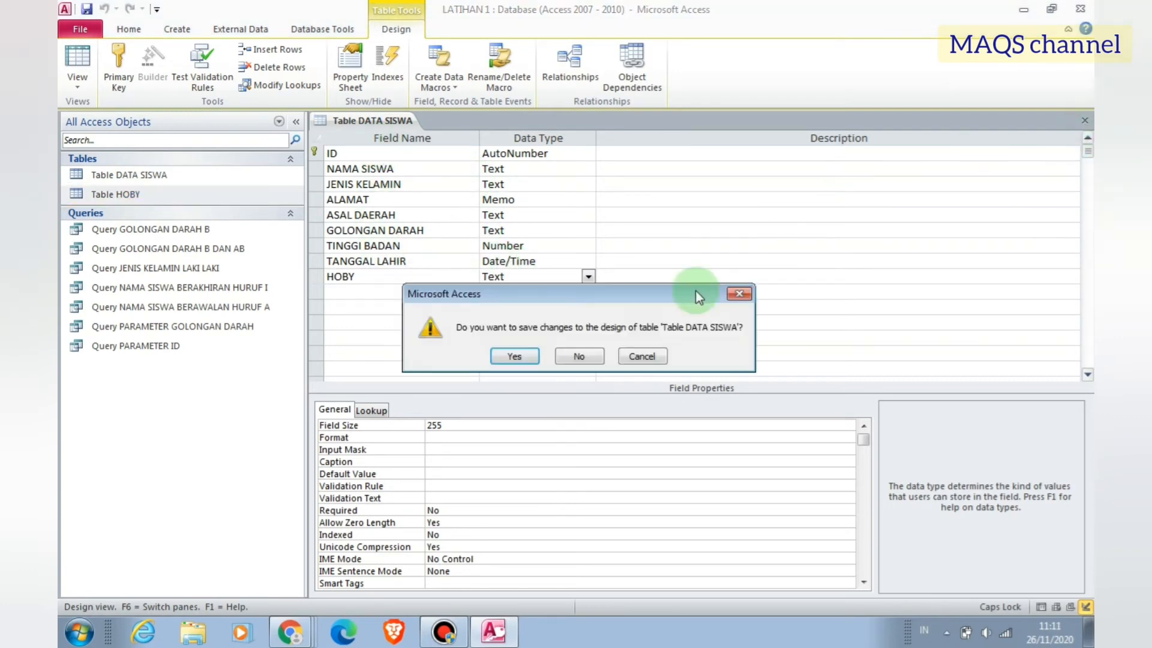
{"action": "left_click", "coordinate": [514, 358]}
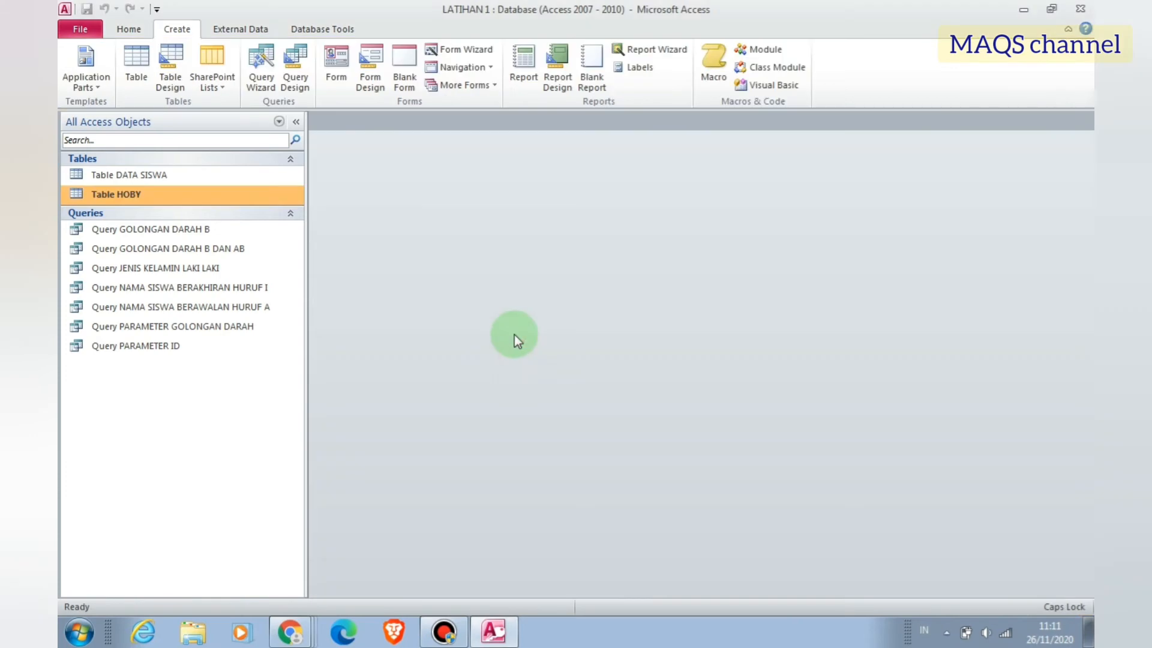
- Open Table HOBY in Design View and set the HOBY field's data type to Text
{"action": "right_click", "coordinate": [102, 194]}
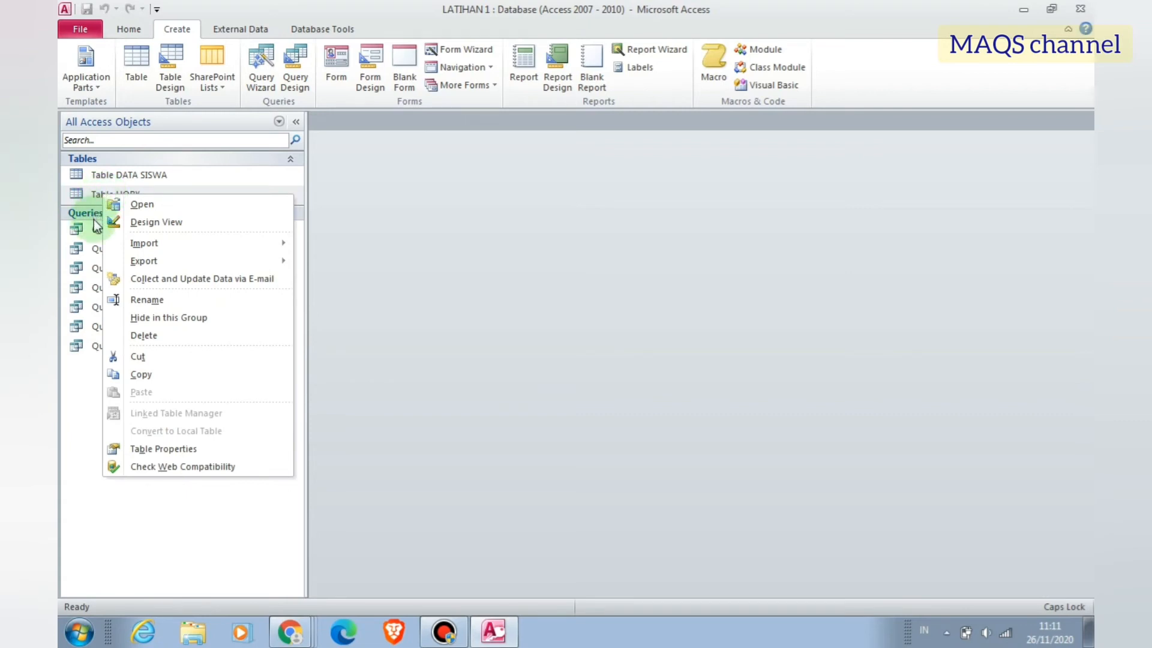
{"action": "left_click", "coordinate": [139, 223]}
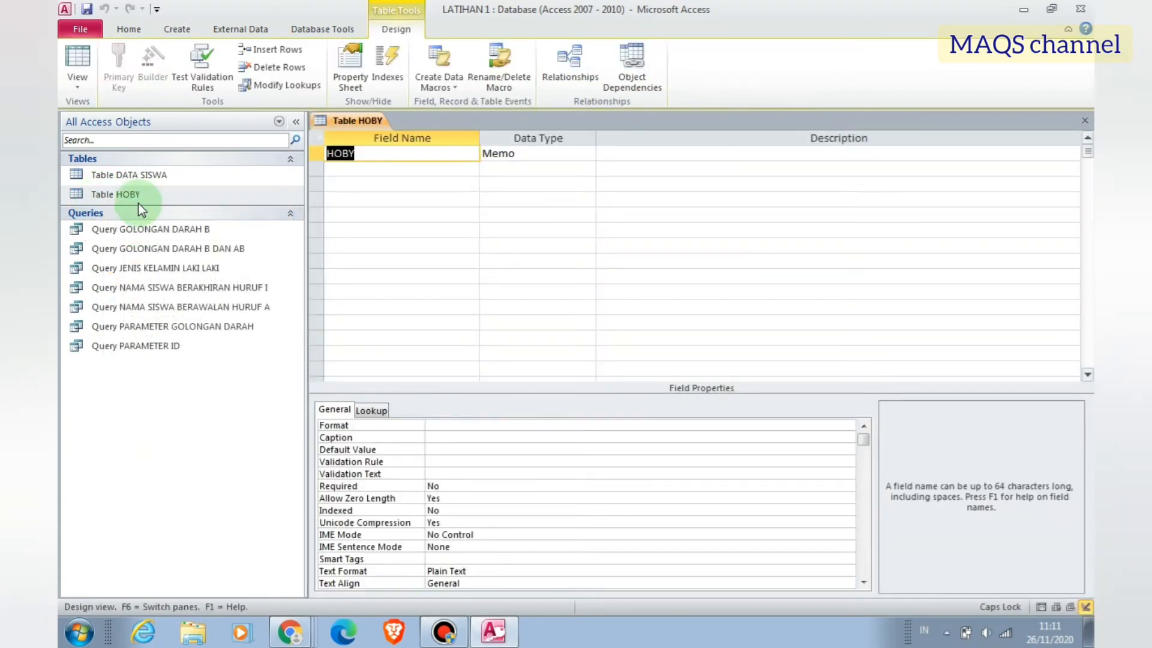
{"action": "left_click", "coordinate": [429, 151]}
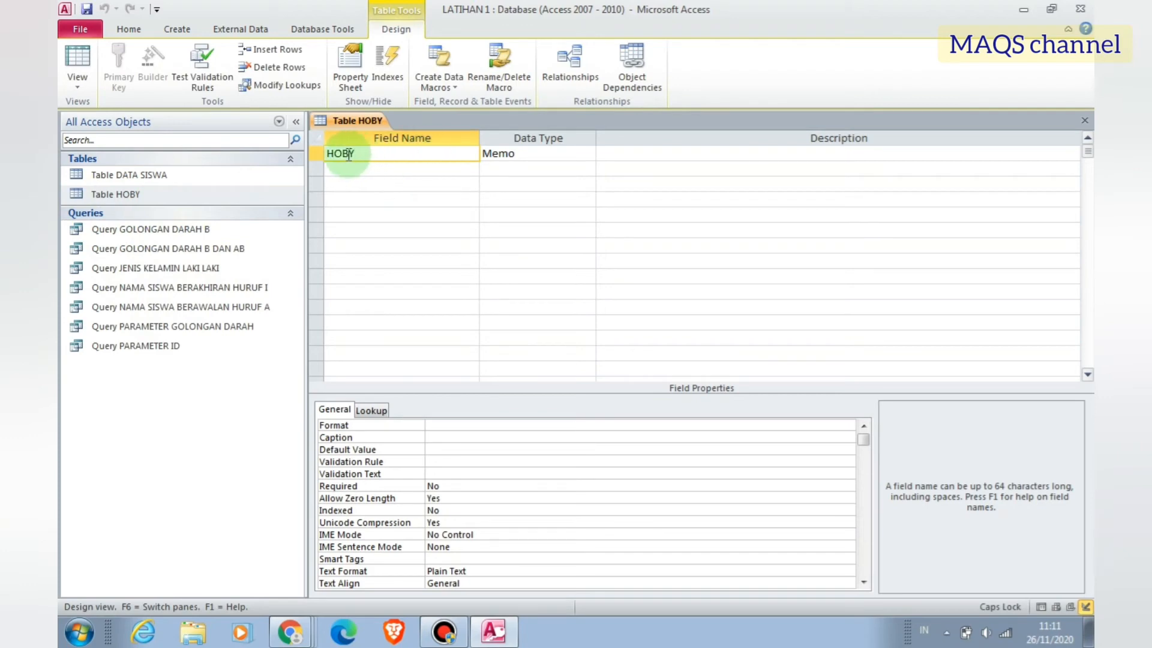
{"action": "left_click", "coordinate": [535, 155]}
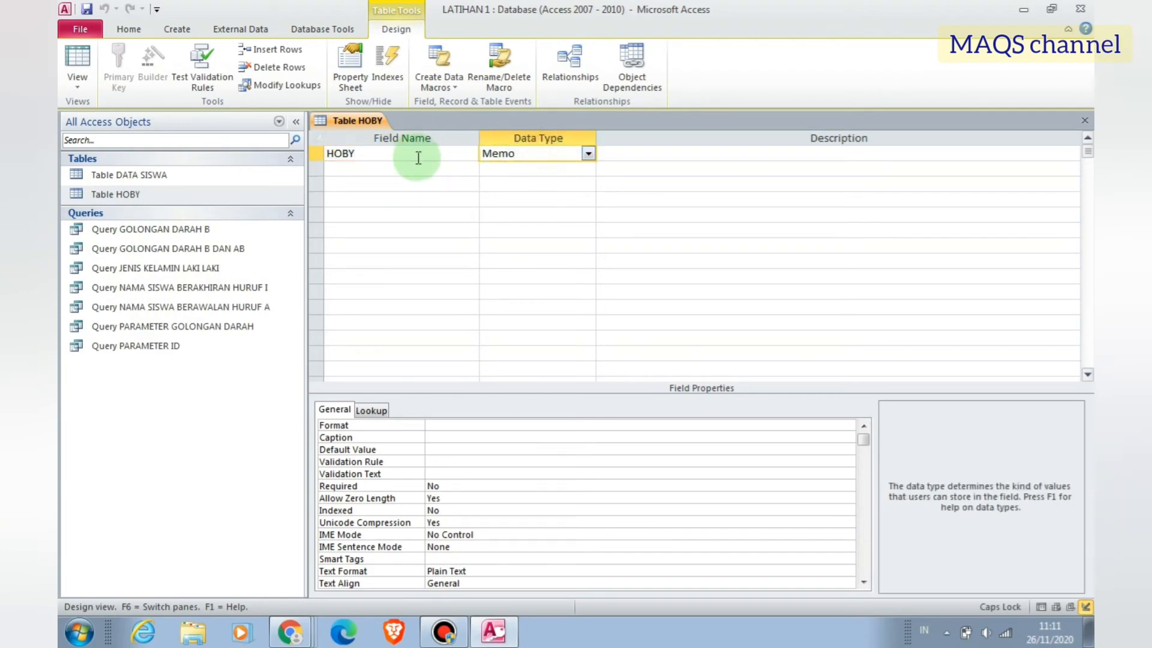
{"action": "left_click", "coordinate": [420, 153]}
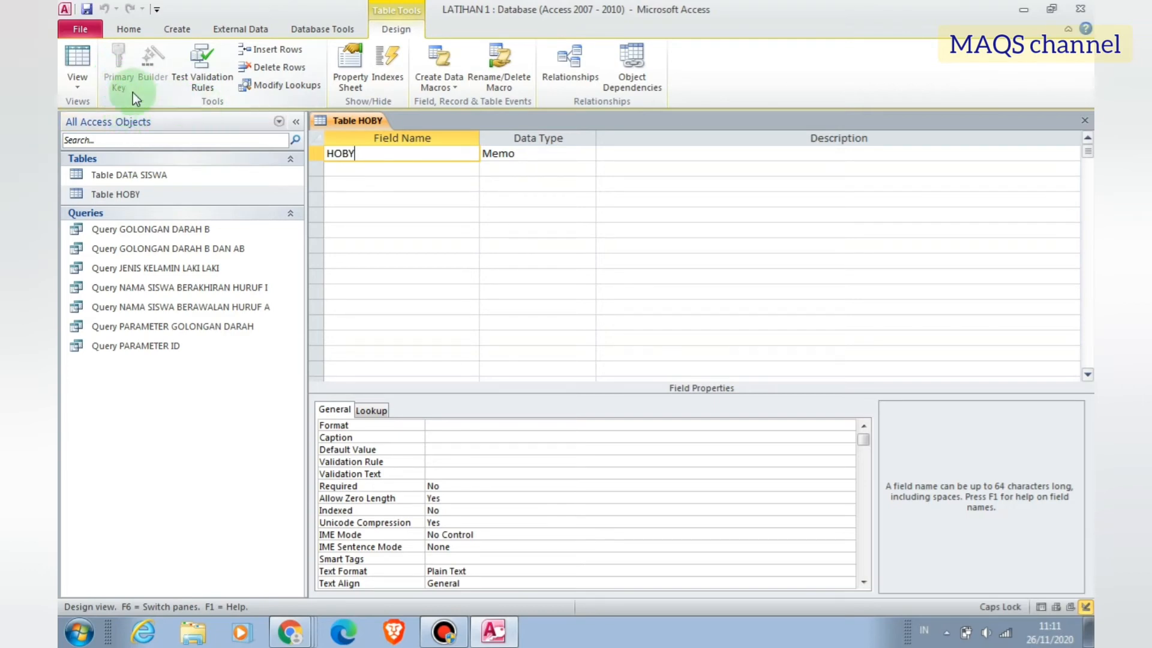
{"action": "left_click", "coordinate": [516, 155]}
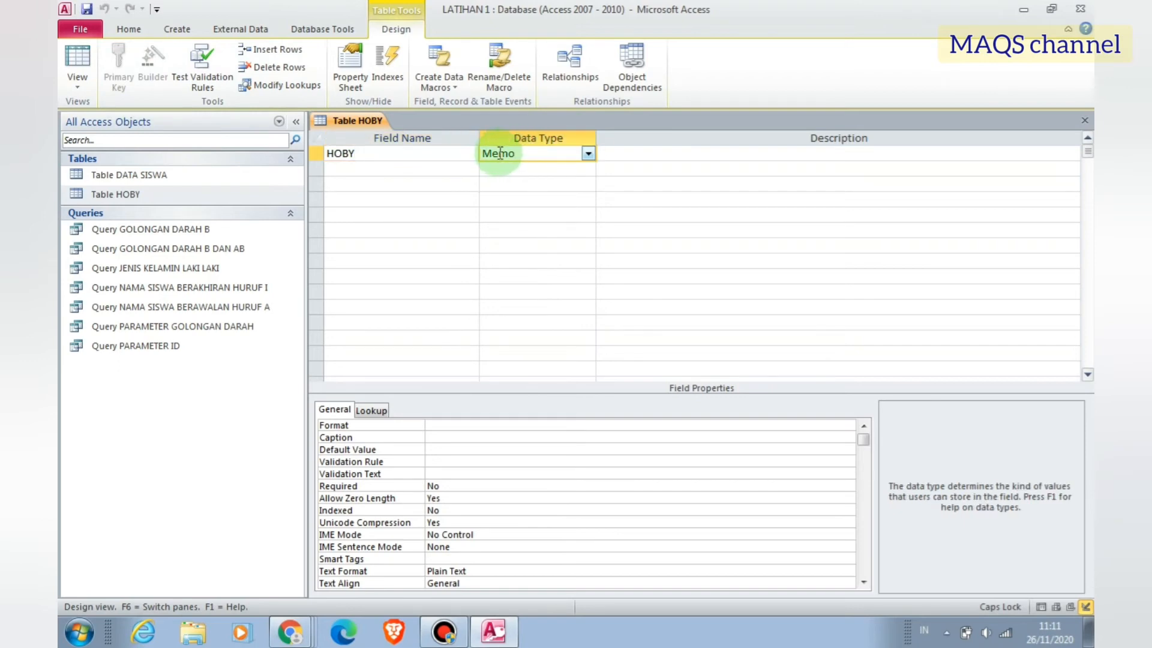
{"action": "left_click", "coordinate": [588, 153]}
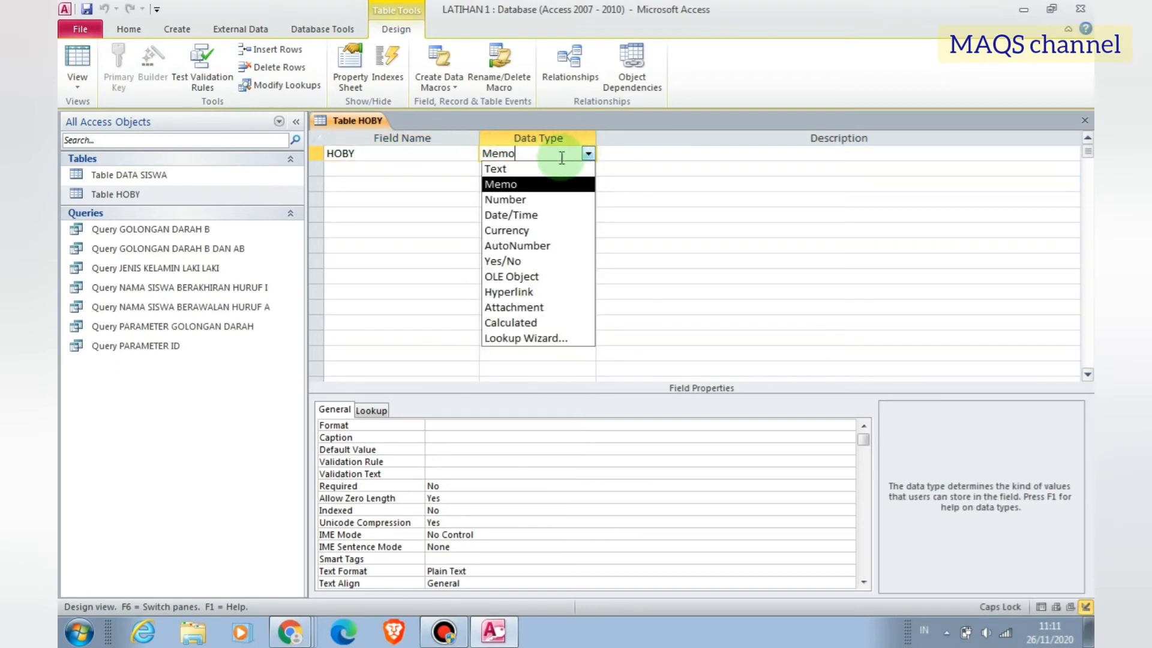
{"action": "left_click", "coordinate": [533, 168]}
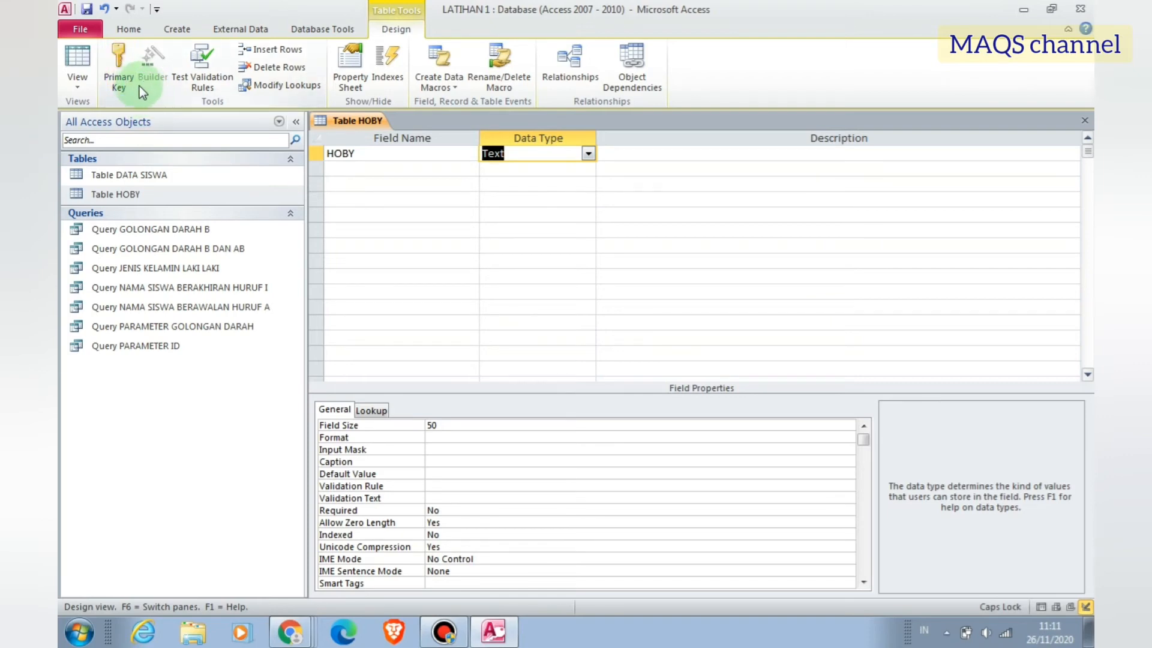
- Make the HOBY field the primary key, save Table HOBY despite the shorter field size, and close it
{"action": "left_click", "coordinate": [119, 84]}
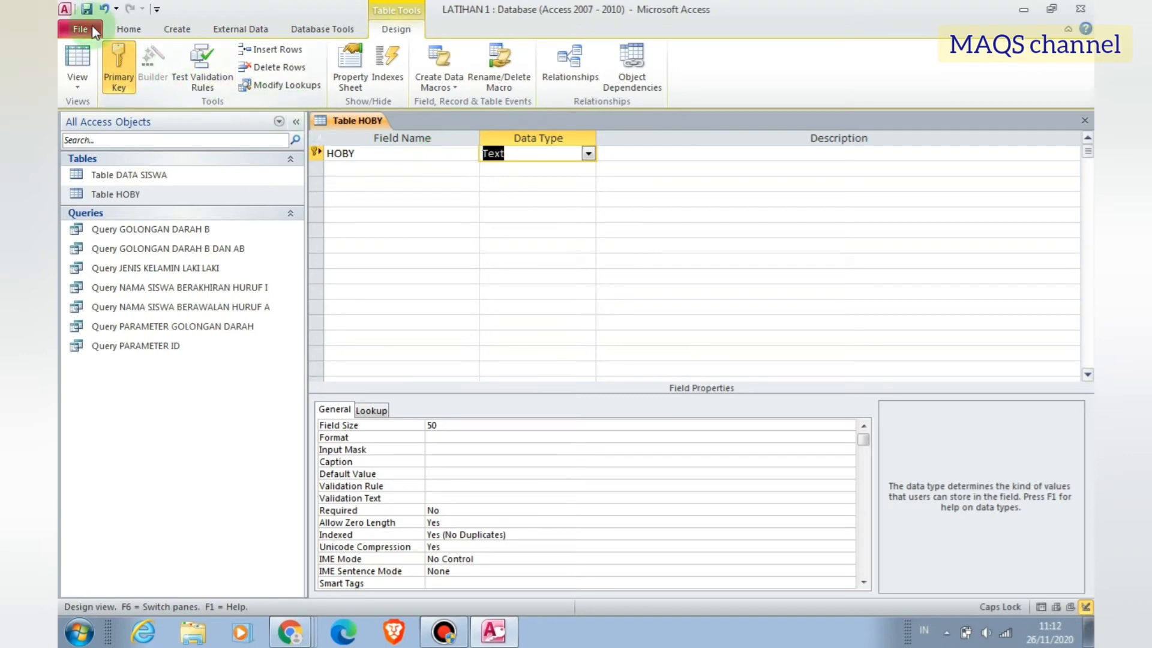
{"action": "left_click", "coordinate": [88, 10]}
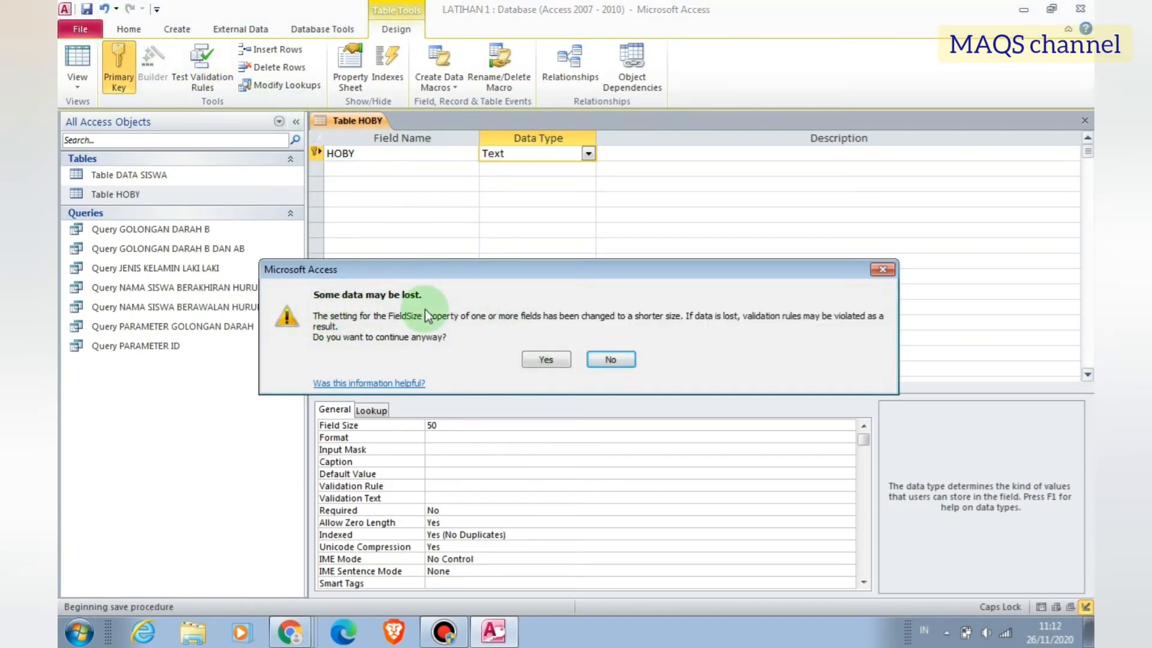
{"action": "left_click", "coordinate": [547, 359]}
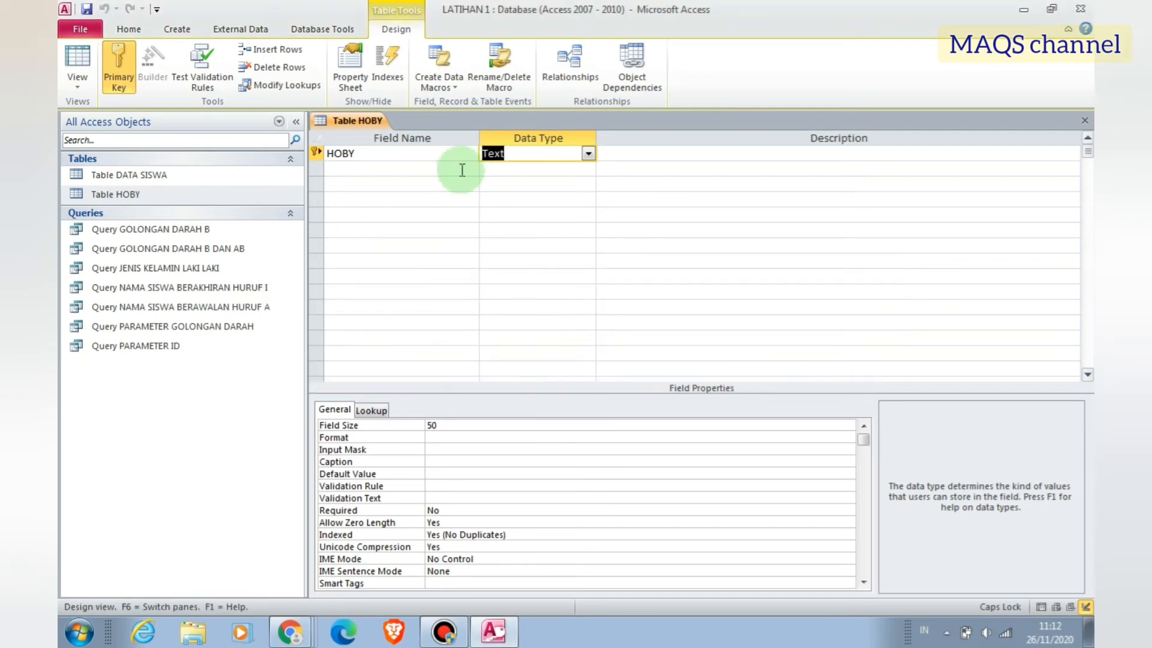
{"action": "left_click", "coordinate": [1083, 121]}
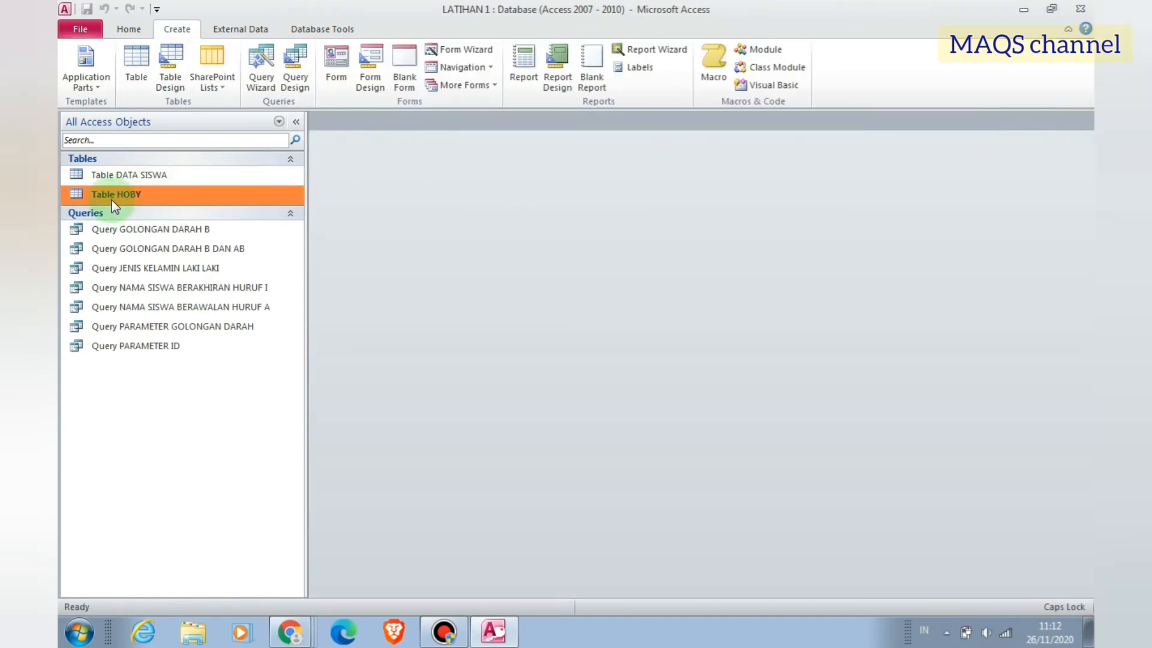
- Check the hobby records in Table HOBY's datasheet and close the table
{"action": "double_click", "coordinate": [146, 195]}
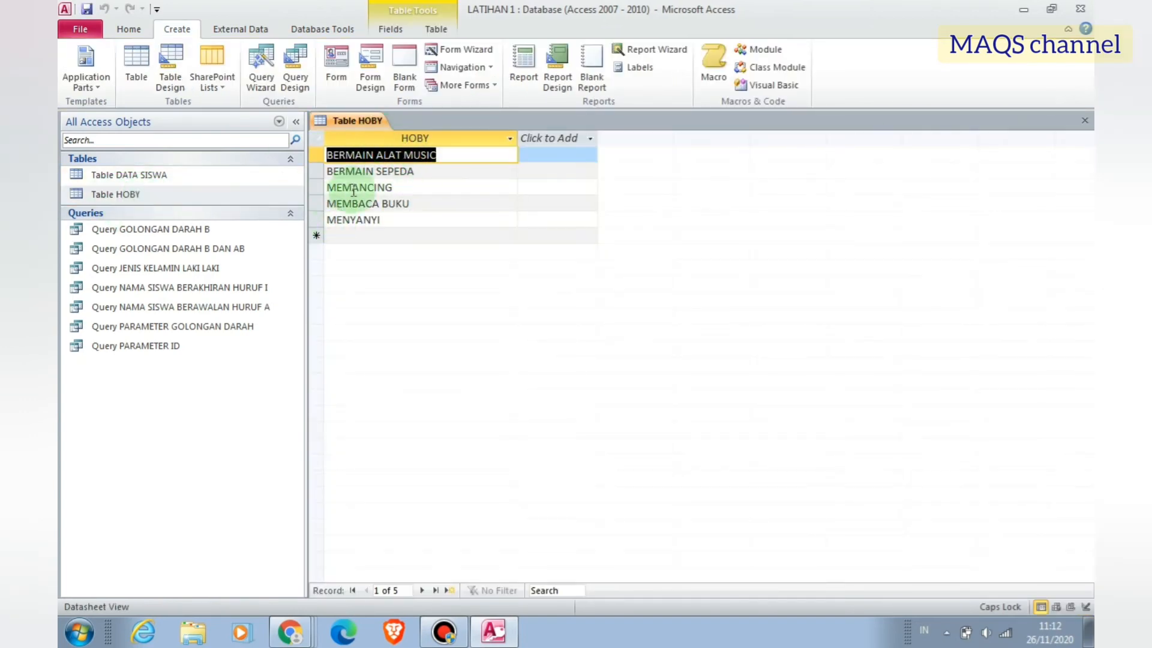
{"action": "left_click", "coordinate": [1085, 120]}
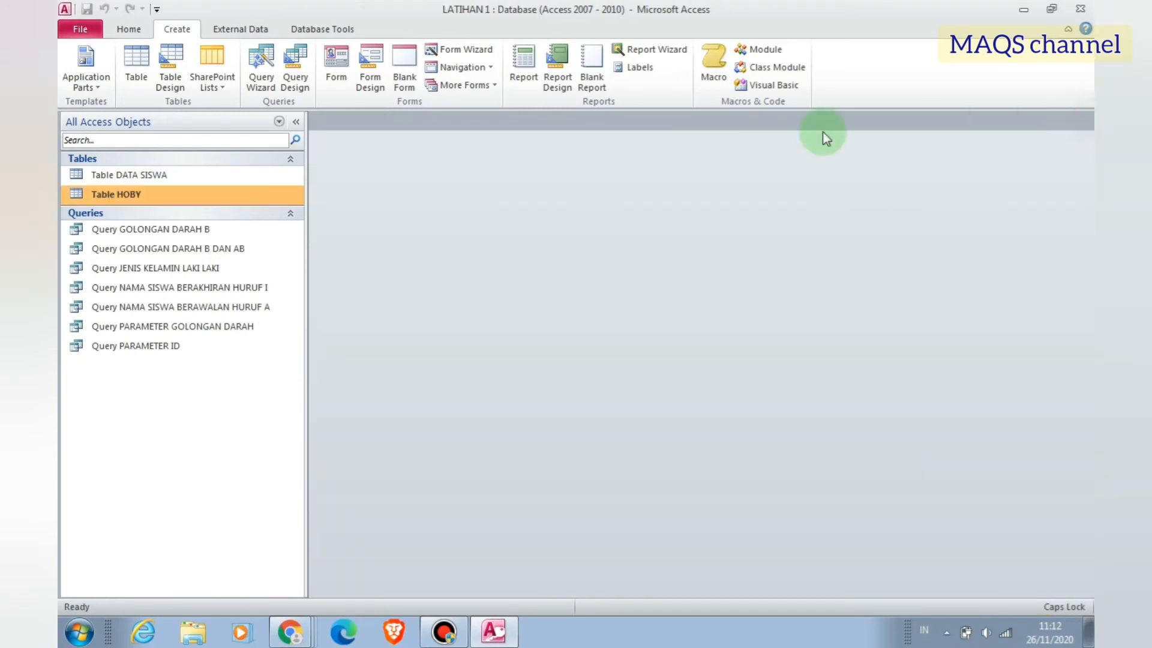
- Open Table DATA SISWA in Design View
{"action": "left_click", "coordinate": [159, 175]}
{"action": "right_click", "coordinate": [182, 172]}
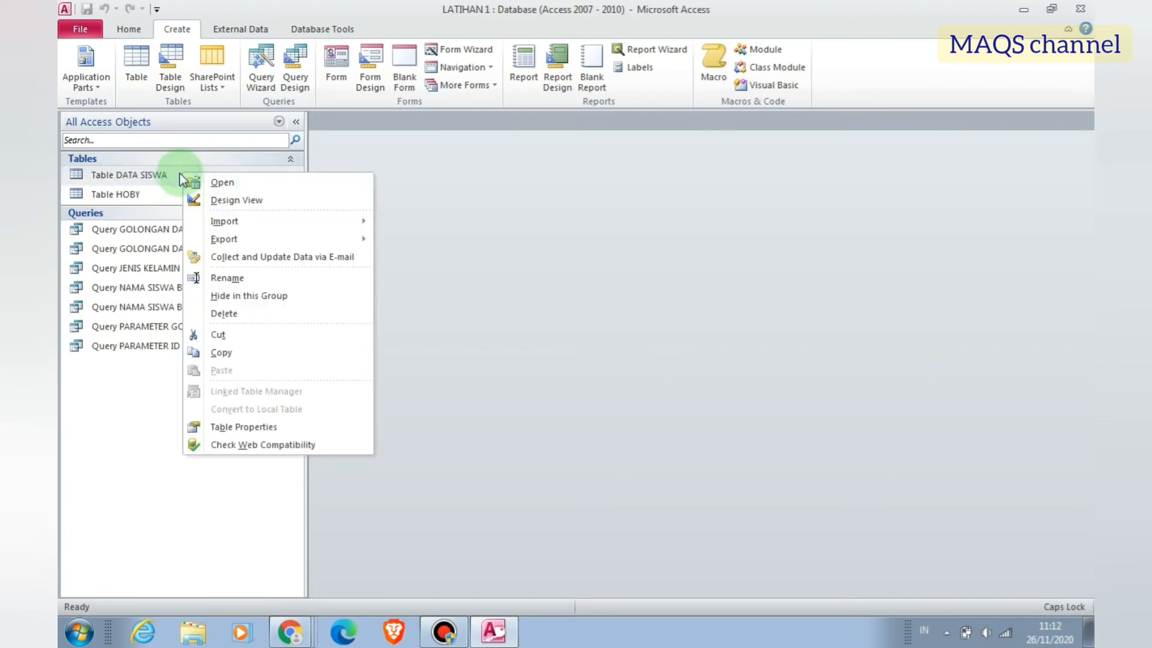
{"action": "left_click", "coordinate": [316, 203]}
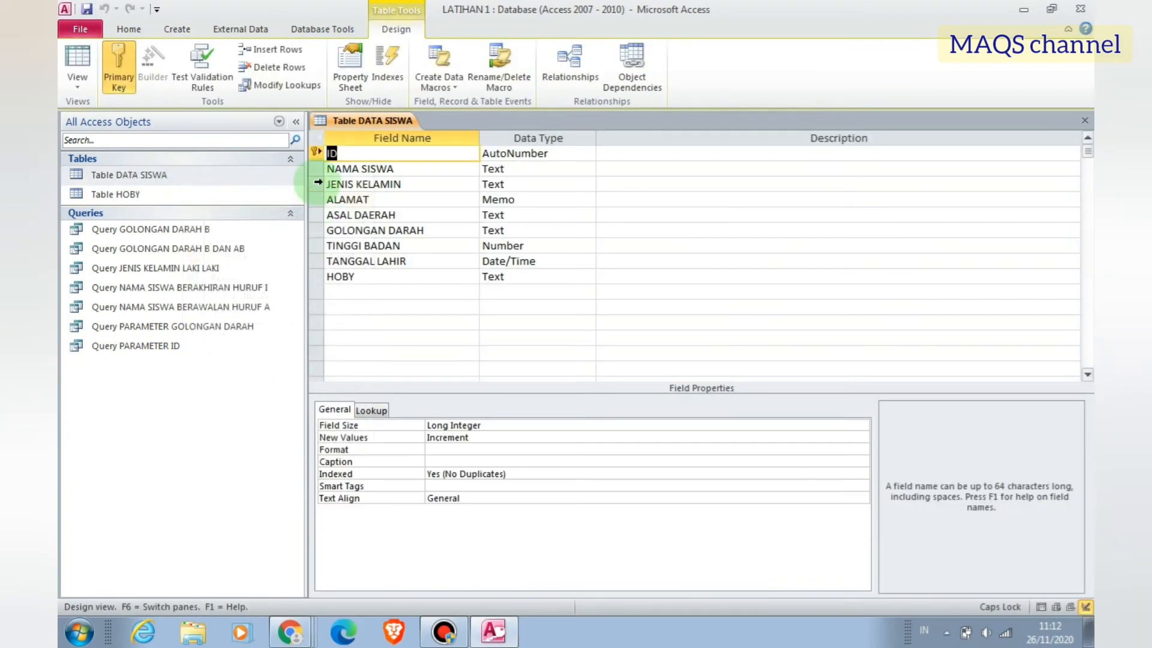
- Start the Lookup Wizard for Table DATA SISWA's HOBY field, getting the values from another table or query
{"action": "left_click", "coordinate": [423, 275]}
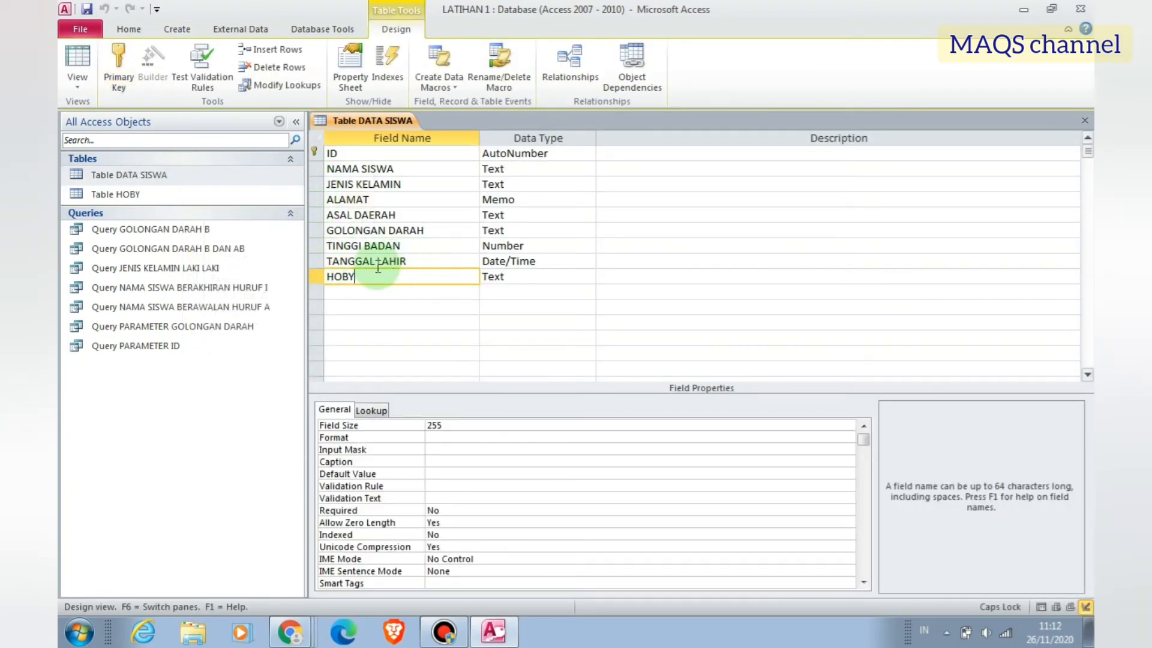
{"action": "left_click", "coordinate": [531, 276]}
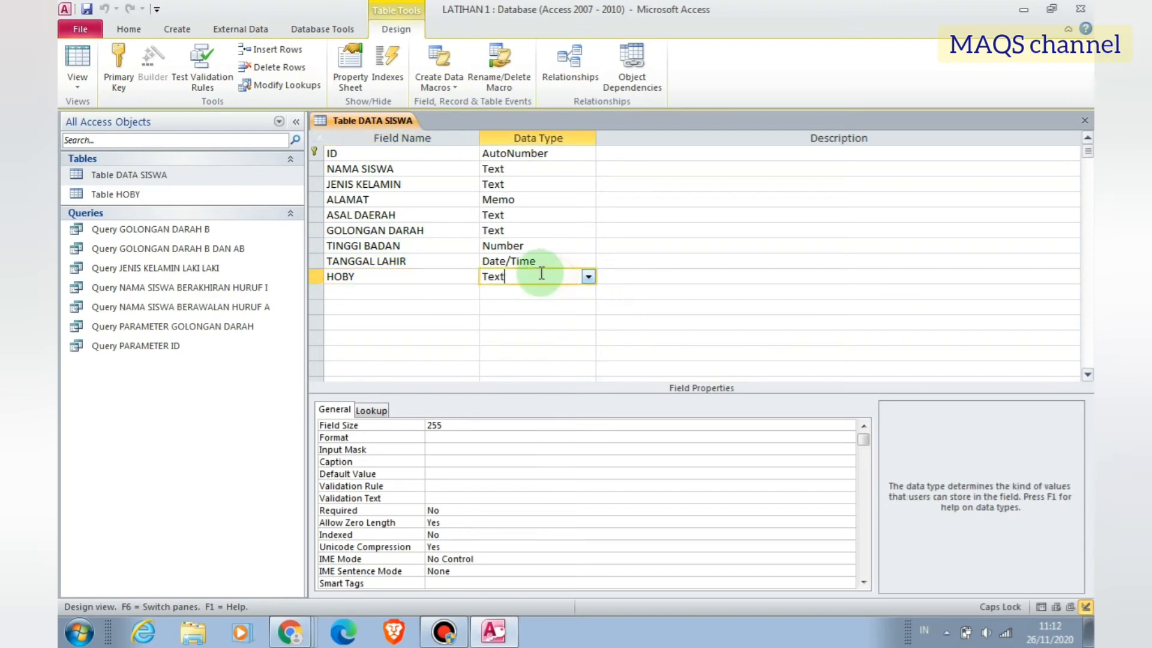
{"action": "left_click", "coordinate": [588, 276]}
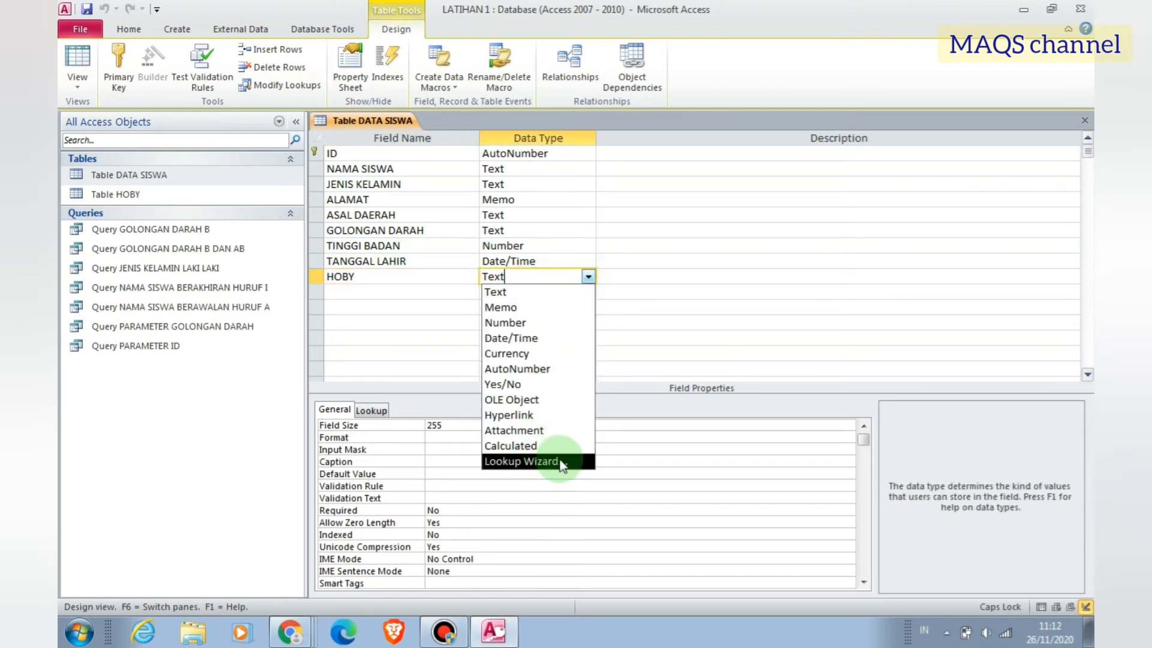
{"action": "left_click", "coordinate": [540, 461]}
{"action": "left_click", "coordinate": [521, 198]}
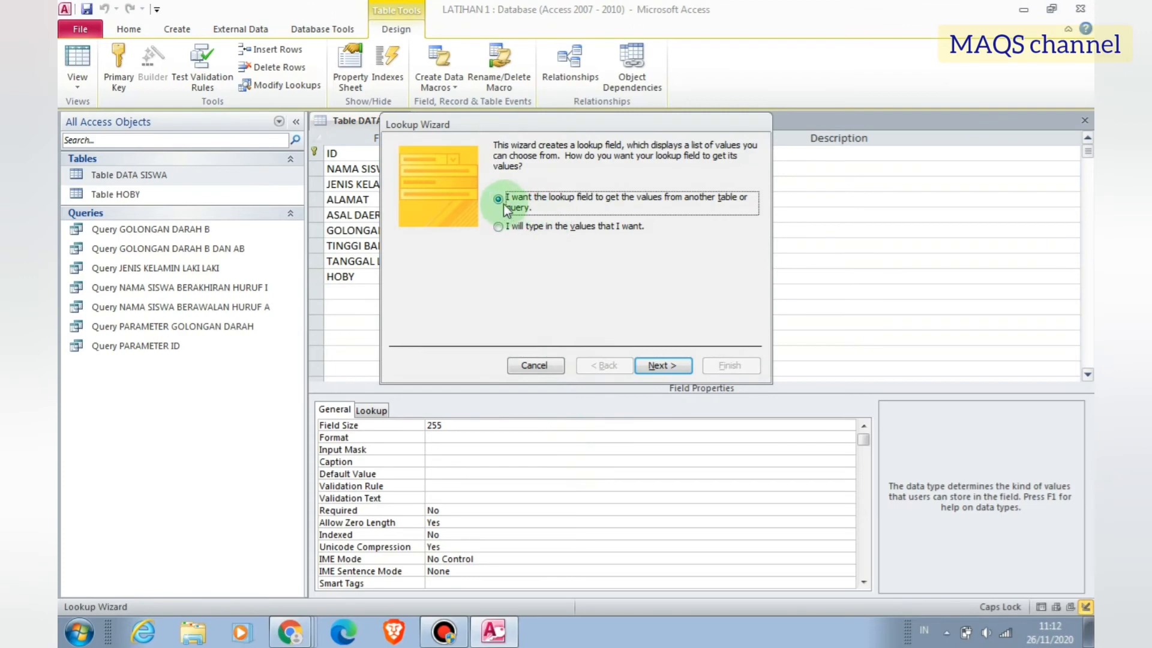
{"action": "left_click", "coordinate": [666, 371]}
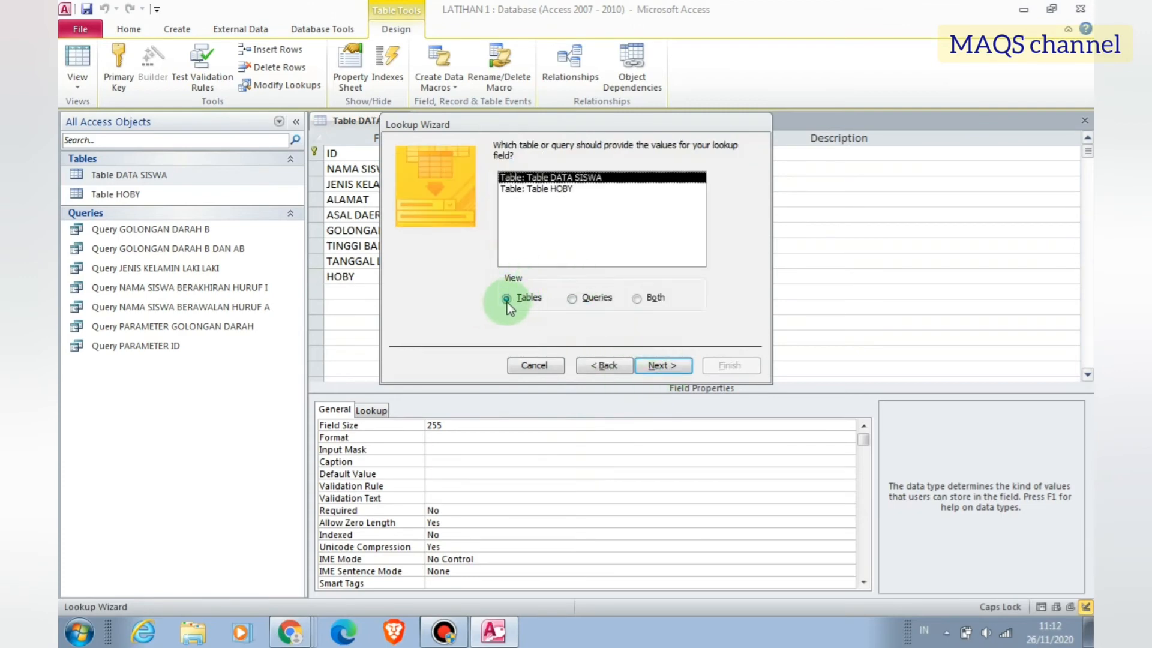
- Choose Table HOBY as the lookup source and include its HOBY field as the lookup column
{"action": "left_click", "coordinate": [556, 189]}
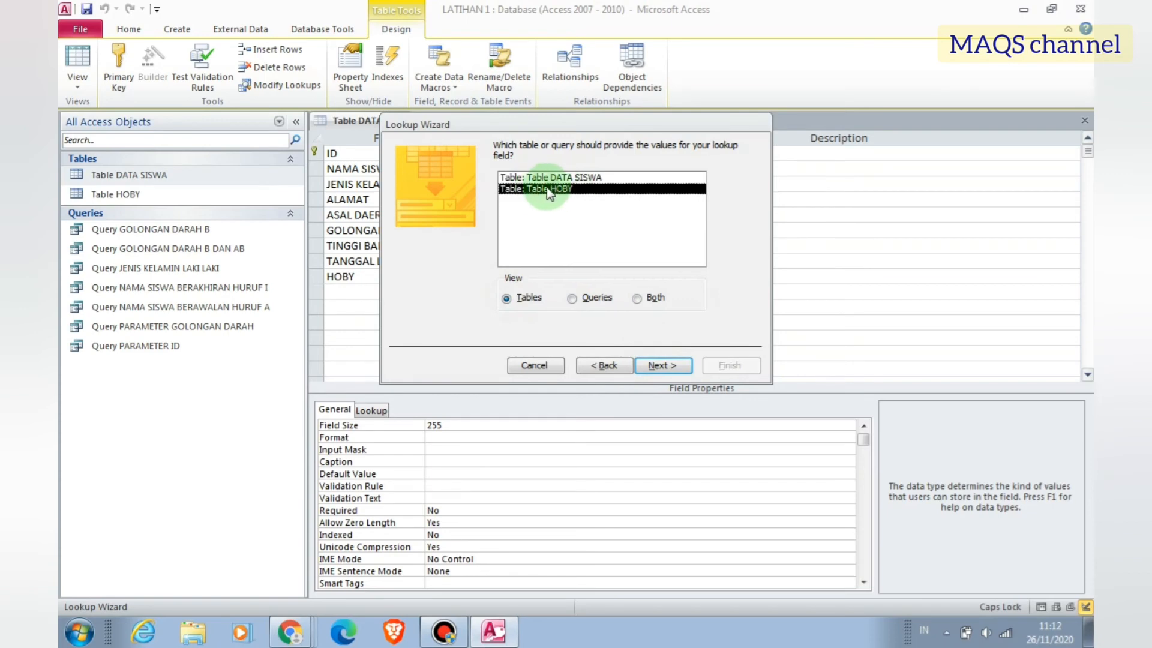
{"action": "left_click", "coordinate": [663, 367]}
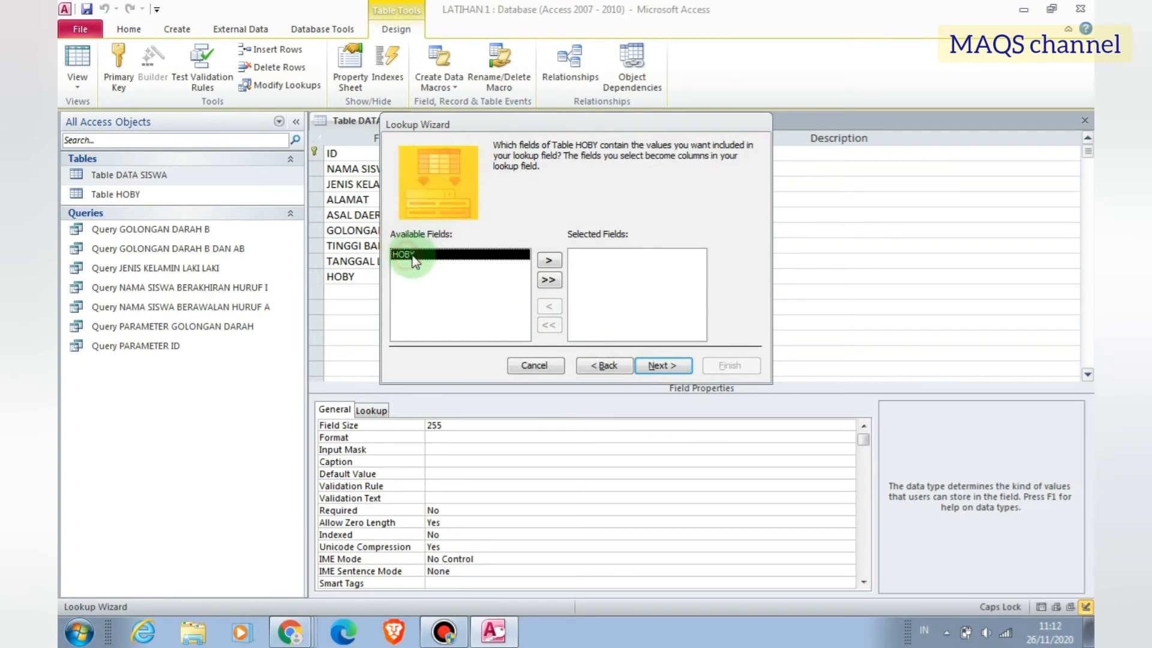
{"action": "left_click", "coordinate": [555, 263]}
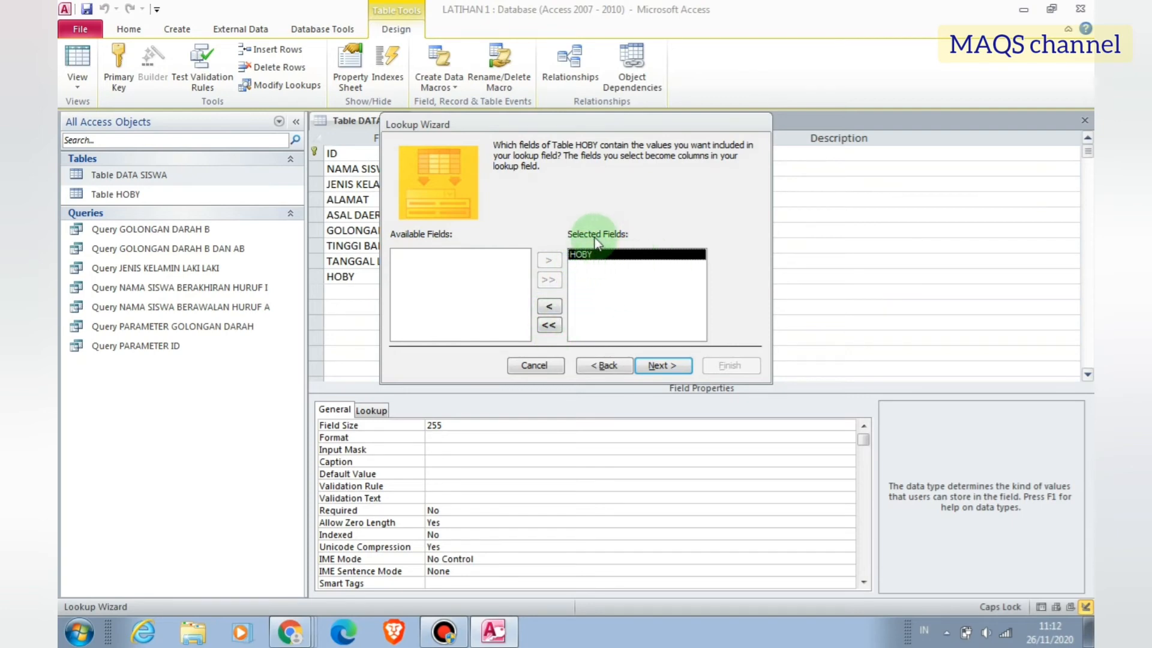
{"action": "left_click", "coordinate": [553, 306]}
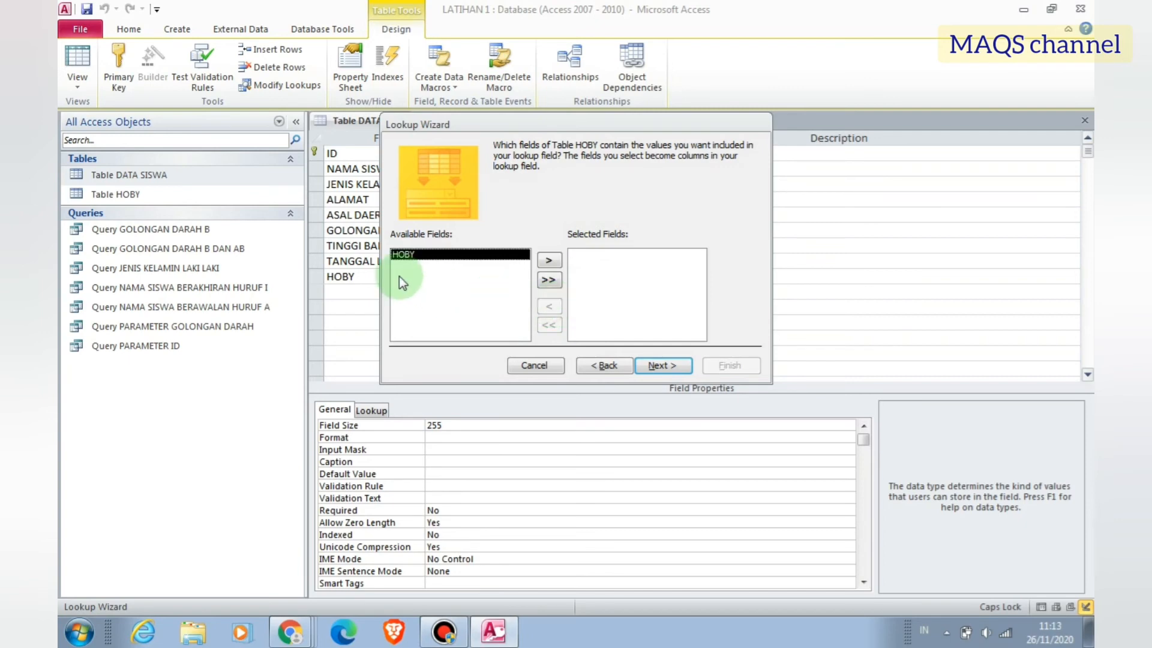
{"action": "left_click", "coordinate": [549, 261]}
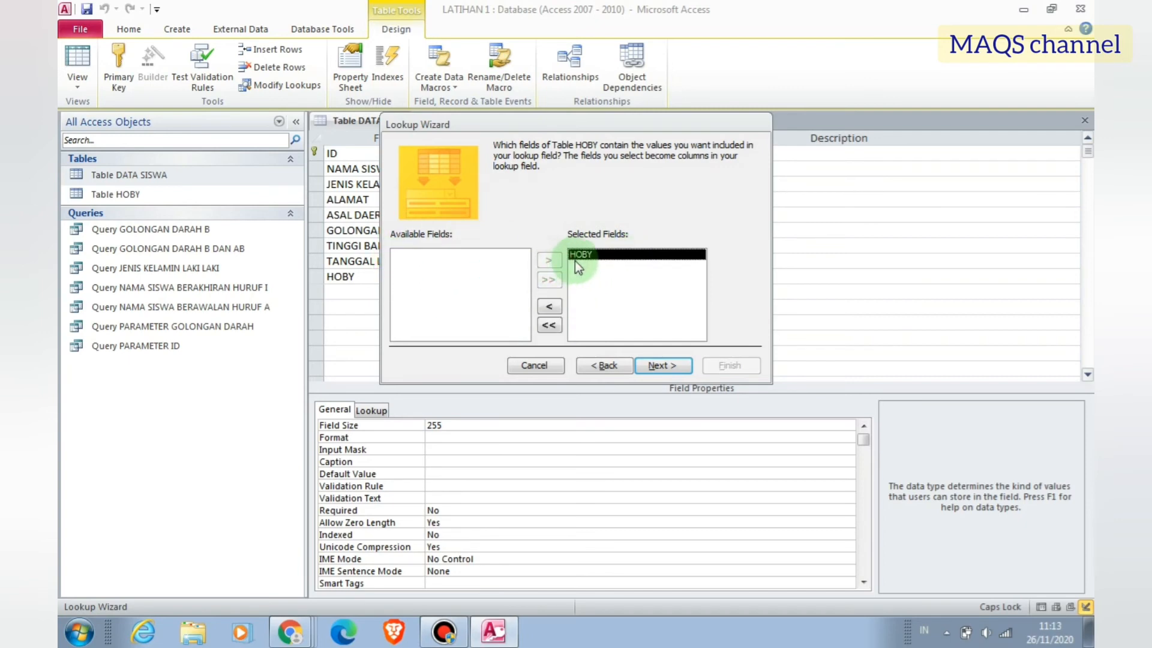
{"action": "left_click", "coordinate": [662, 365]}
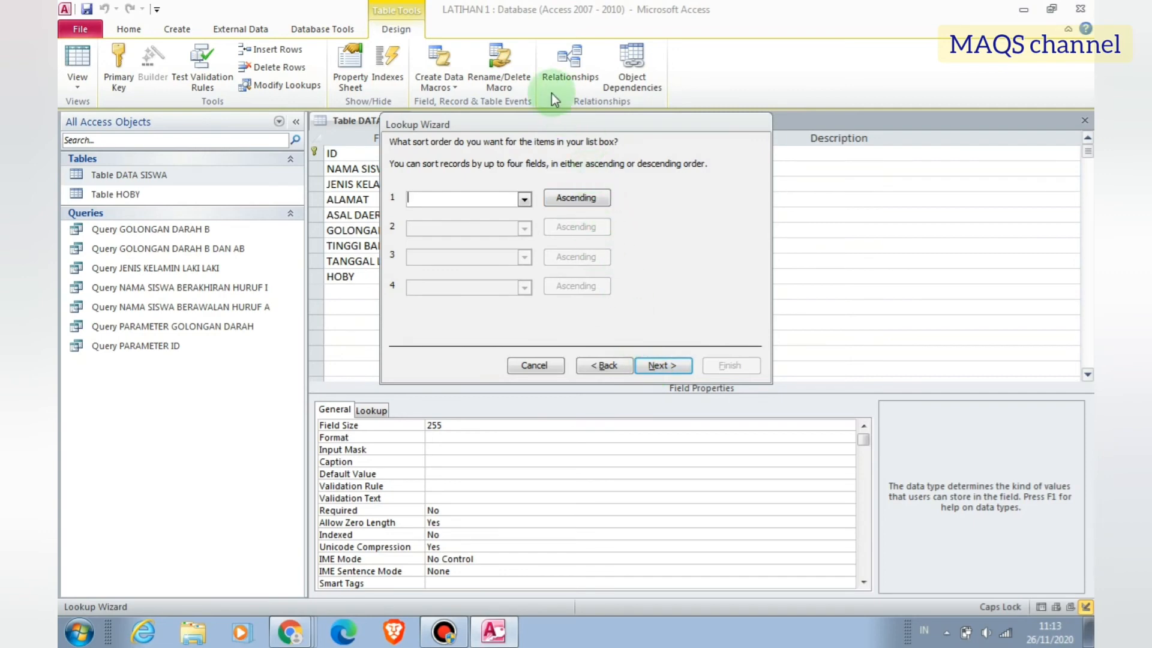
- Leave the lookup list's sort order blank and accept the default width of the HOBY column
{"action": "left_click", "coordinate": [524, 199]}
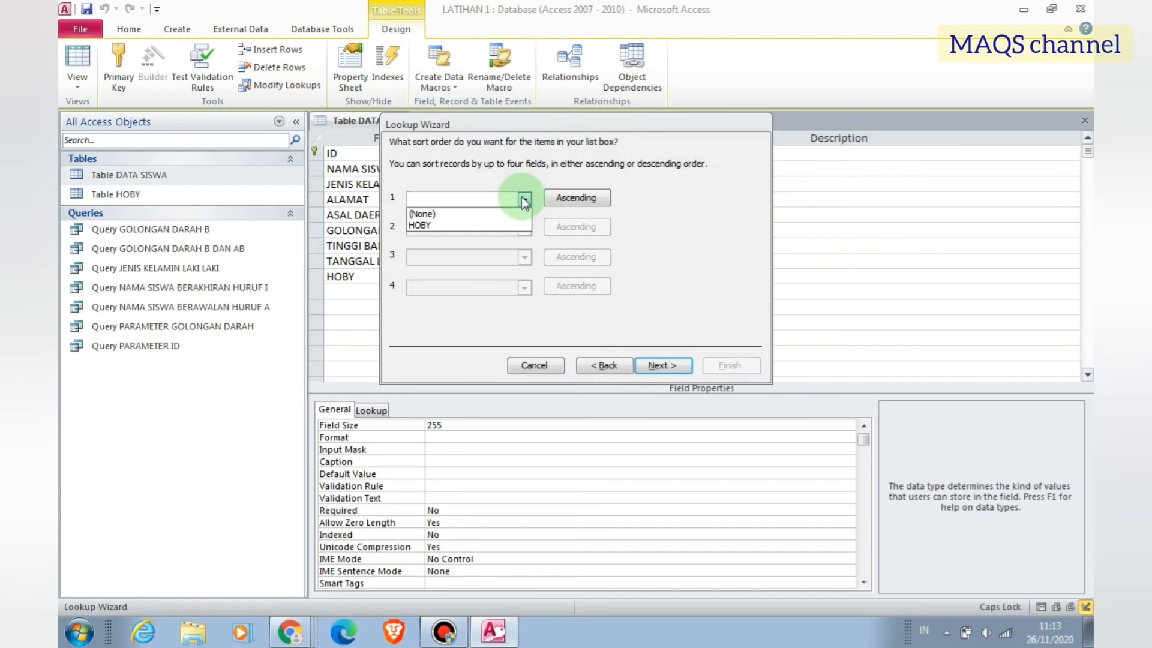
{"action": "left_click", "coordinate": [531, 187]}
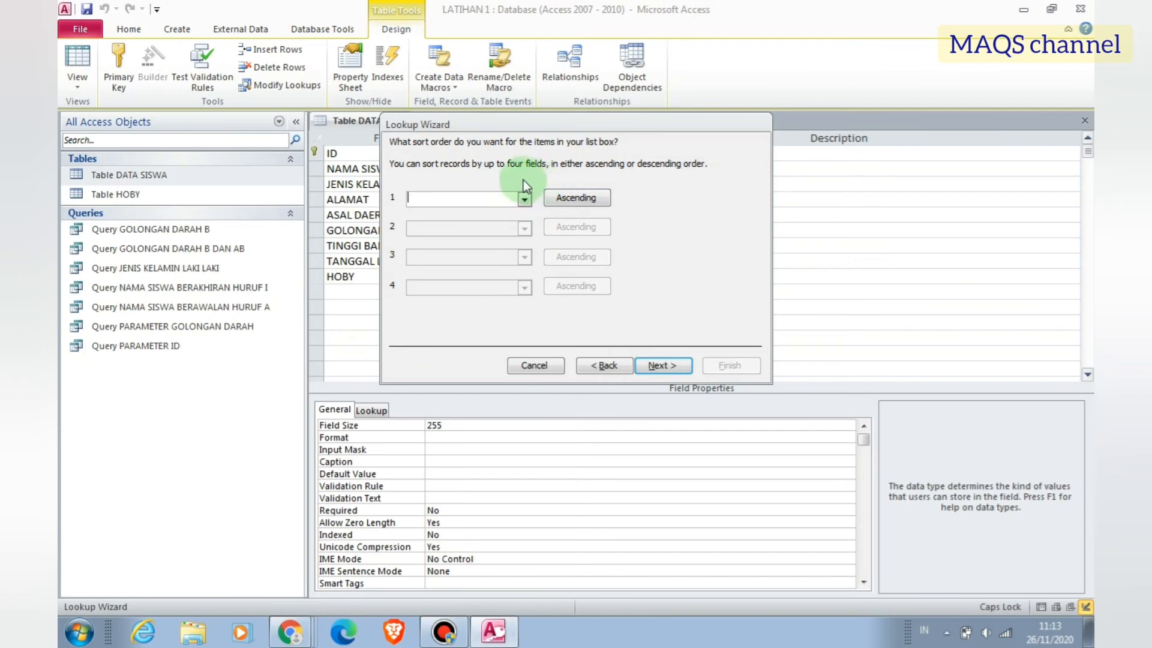
{"action": "left_click", "coordinate": [669, 368]}
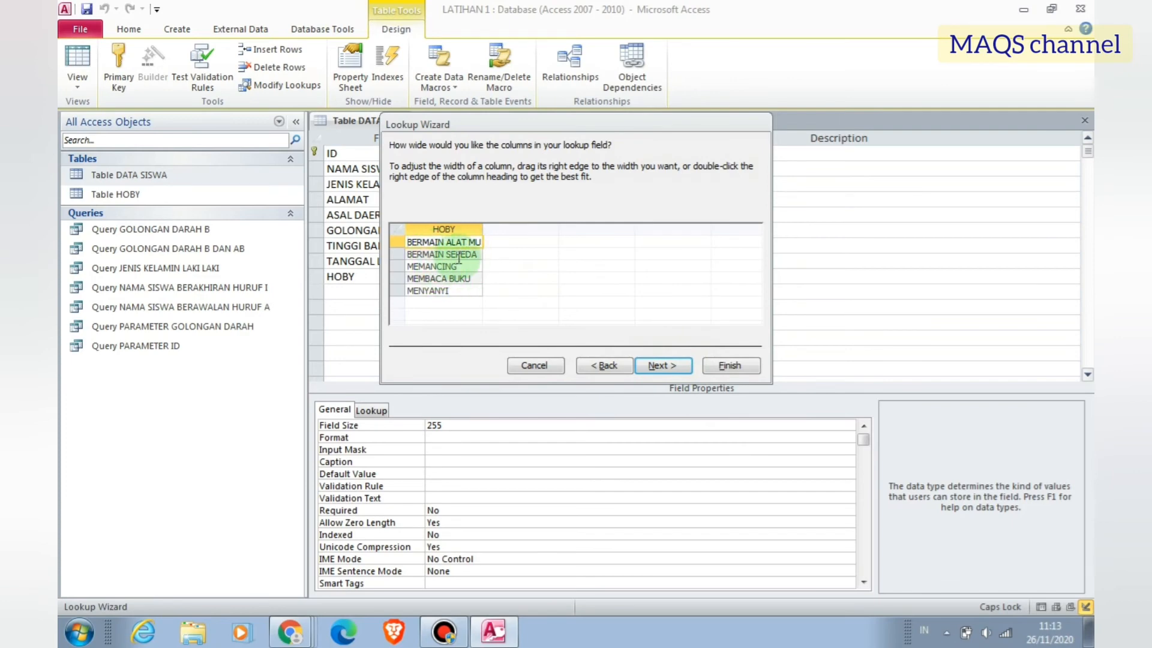
{"action": "left_click", "coordinate": [661, 366]}
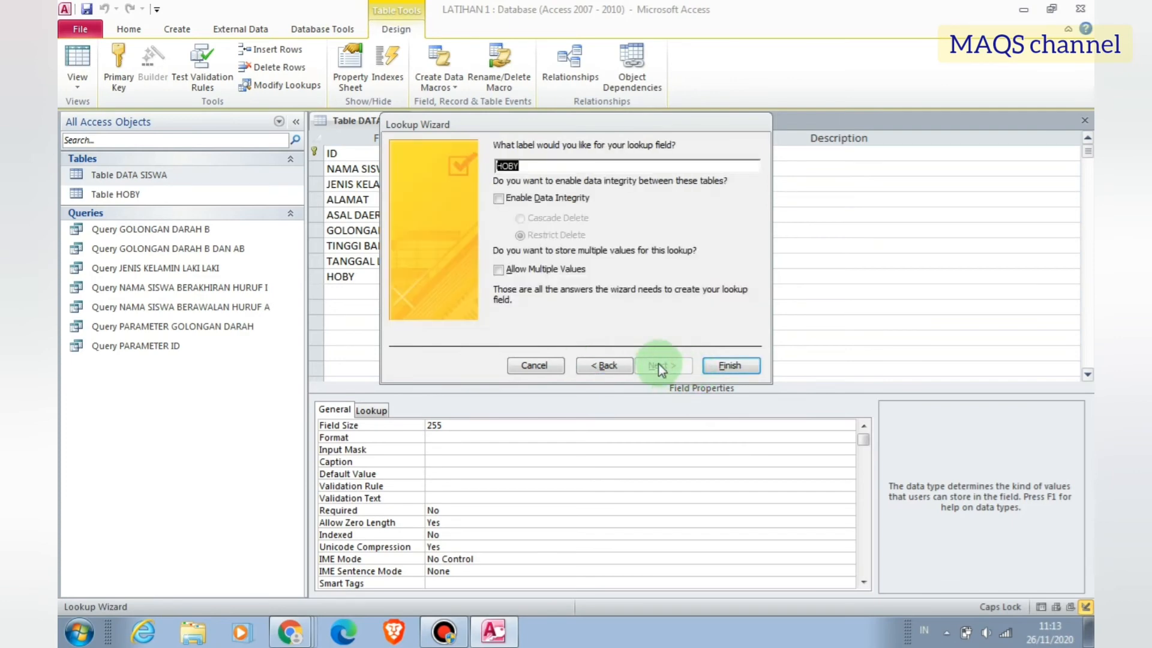
- Finish the lookup with the label HOBY, save Table DATA SISWA despite the shorter field size, and close it
{"action": "left_click", "coordinate": [729, 365]}
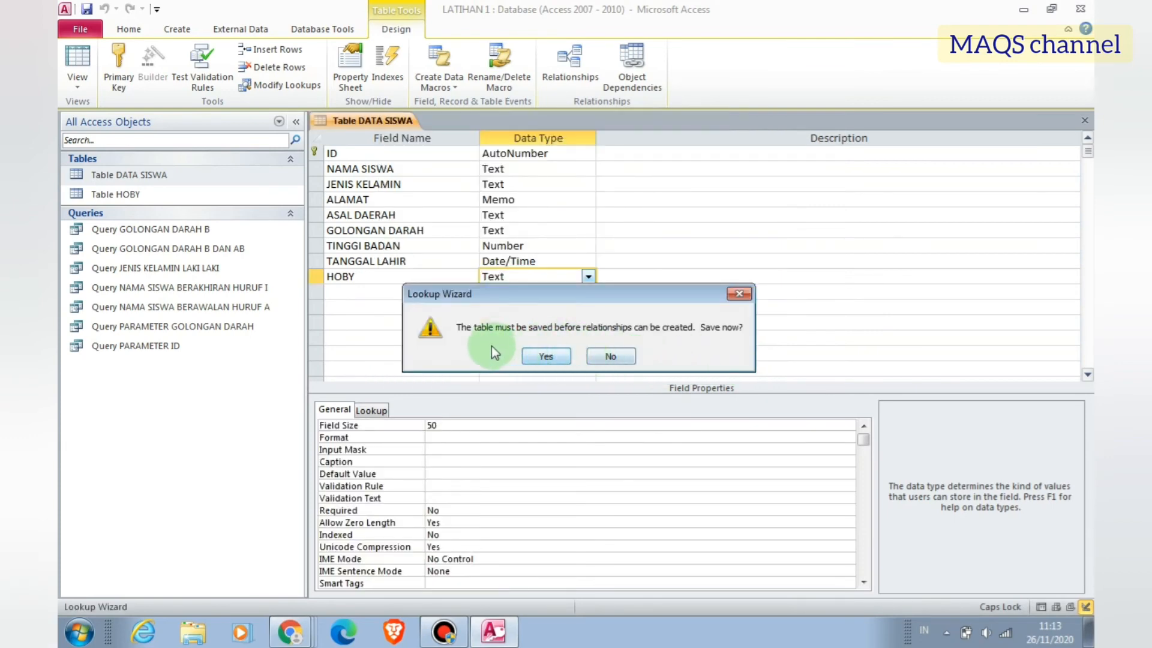
{"action": "left_click", "coordinate": [553, 360]}
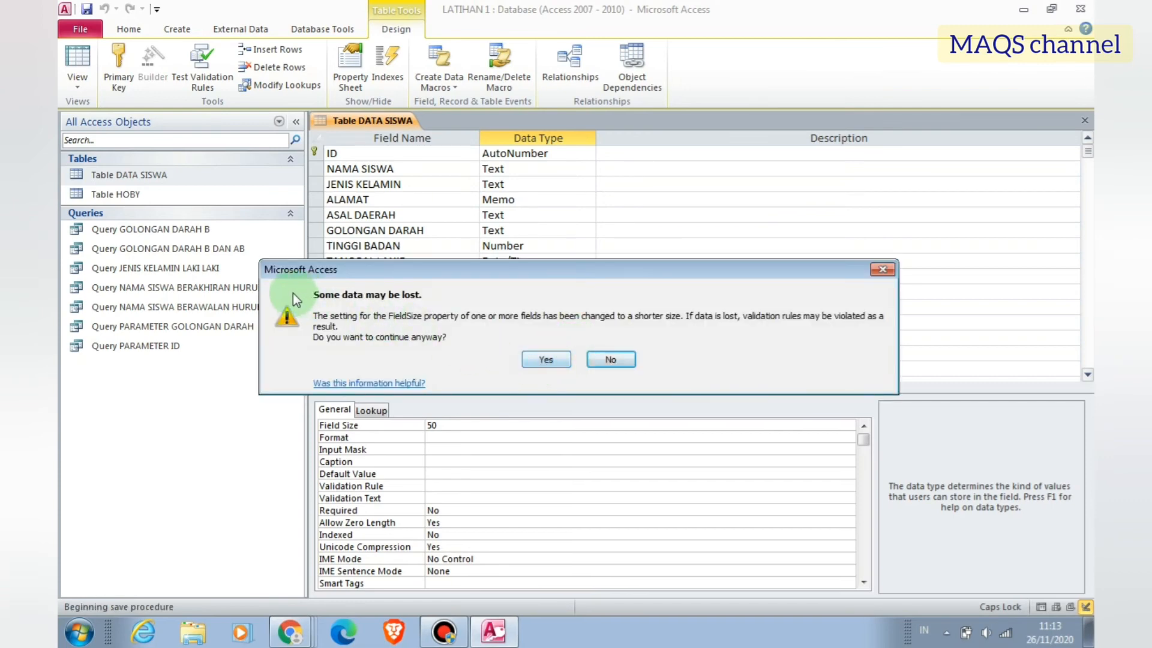
{"action": "left_click", "coordinate": [545, 360]}
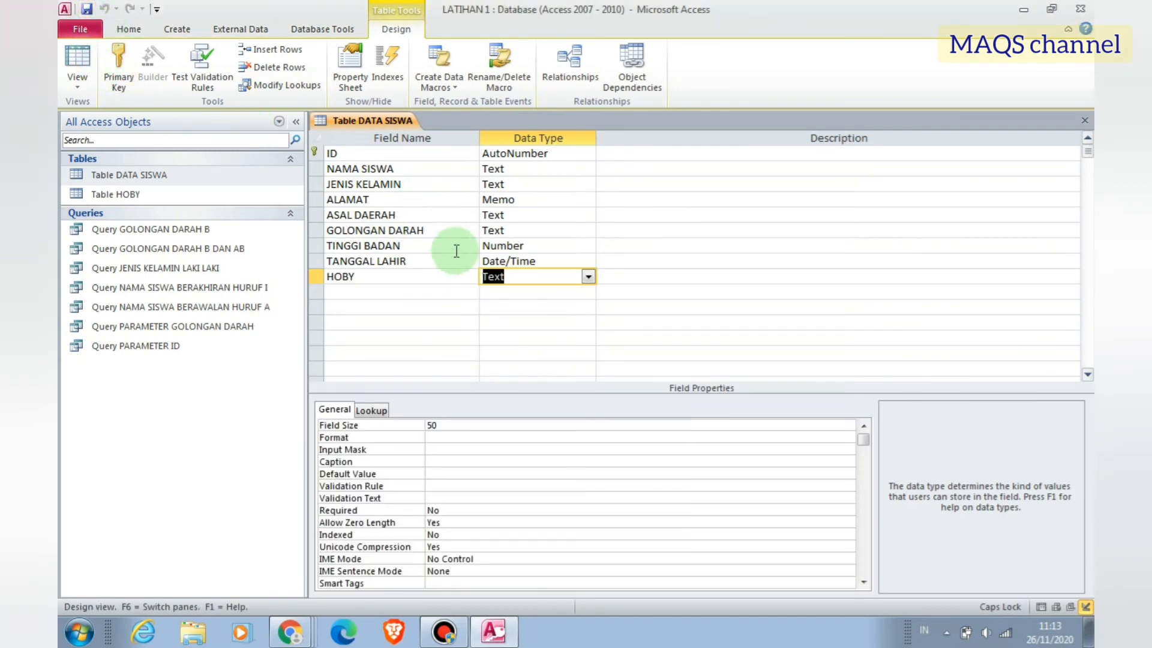
{"action": "left_click", "coordinate": [1085, 120]}
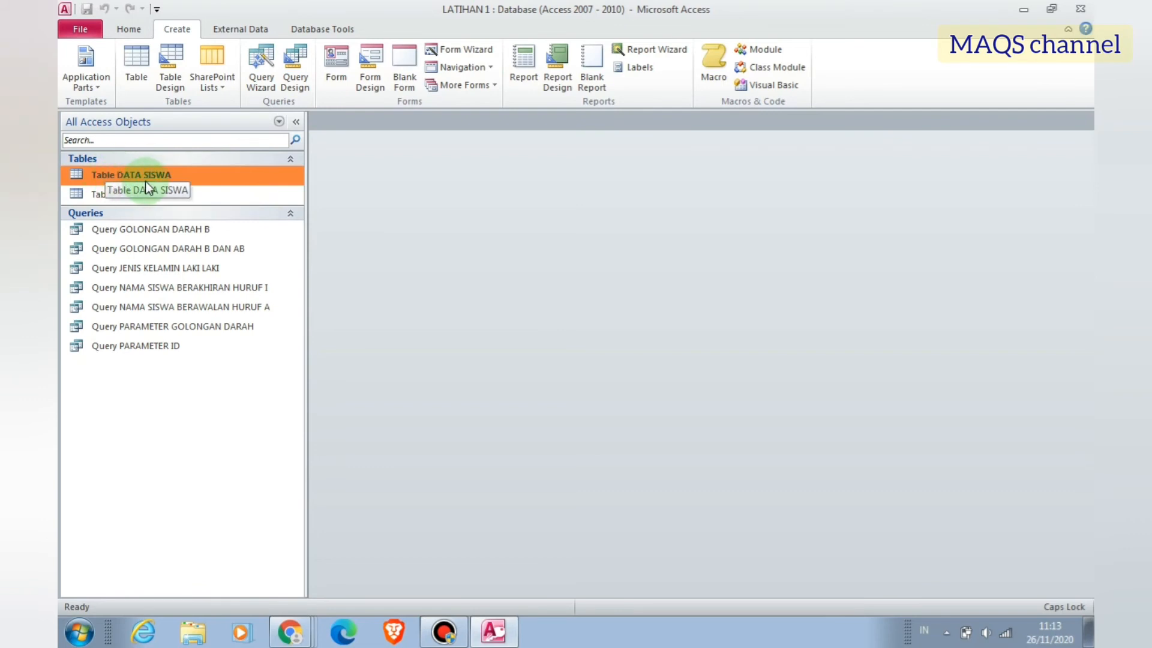
- Open Table DATA SISWA in Datasheet View and widen its ASAL DAERAH column so the full heading fits
{"action": "double_click", "coordinate": [216, 175]}
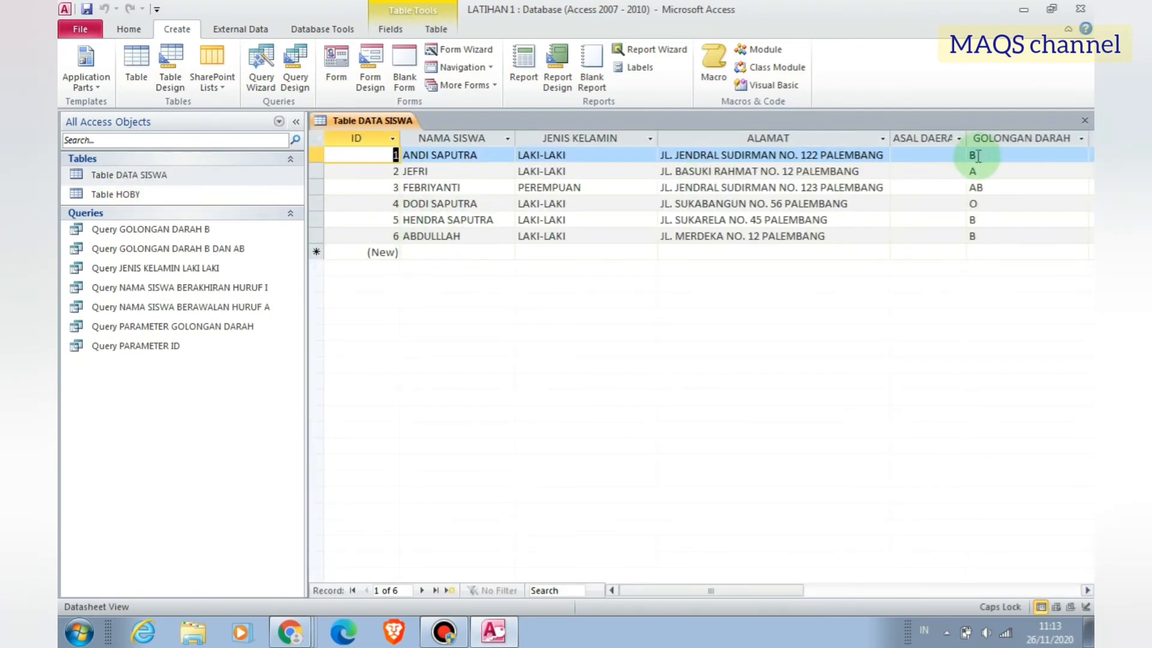
{"action": "left_click_drag", "start_coordinate": [667, 594], "coordinate": [726, 592]}
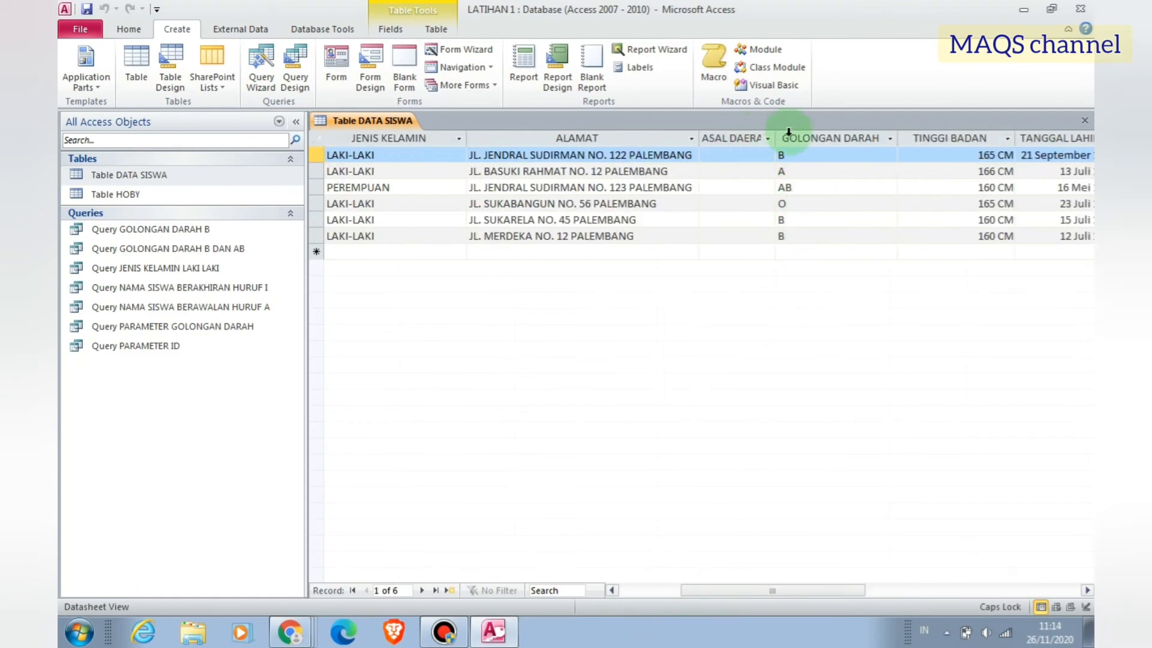
{"action": "left_click_drag", "start_coordinate": [776, 134], "coordinate": [851, 140]}
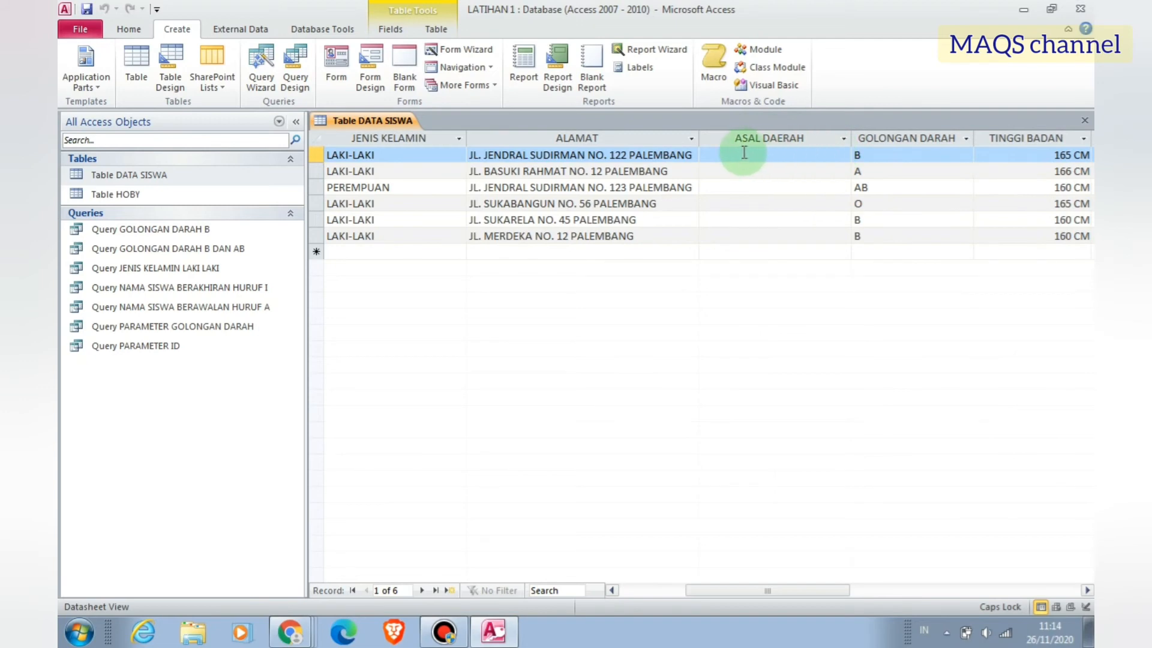
- Fill in ASAL DAERAH for the first three records with PALEMBANG, JAKARTA and BANDUNG
{"action": "left_click", "coordinate": [773, 152]}
{"action": "type", "text": "PALEMBANG"}
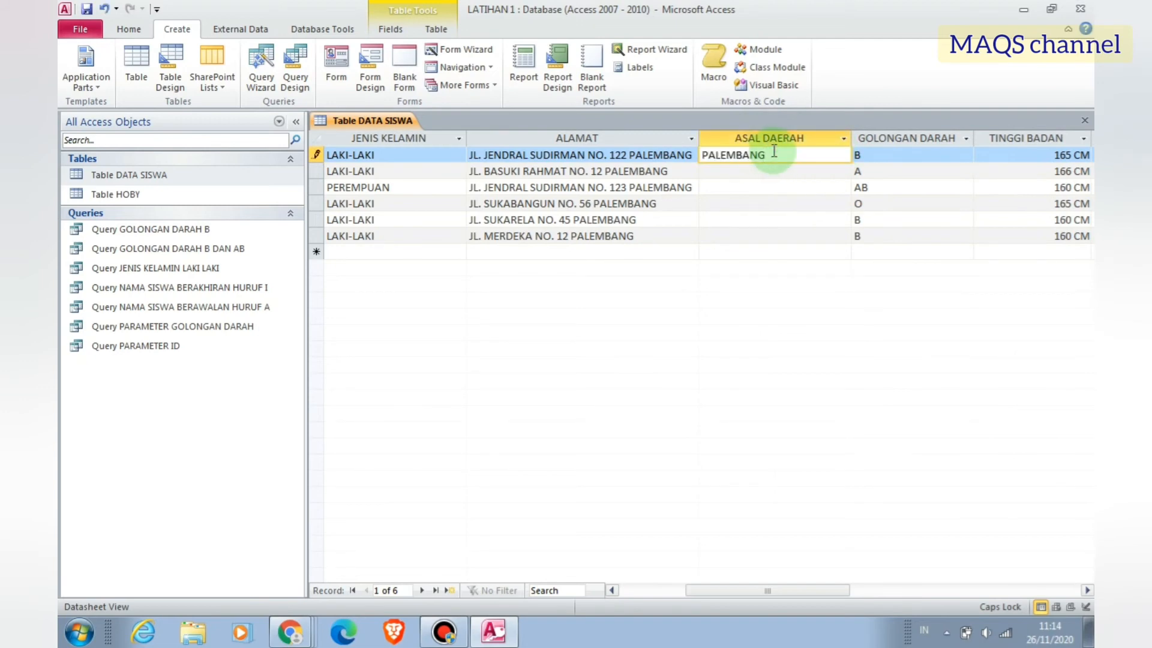
{"action": "key", "text": "Down"}
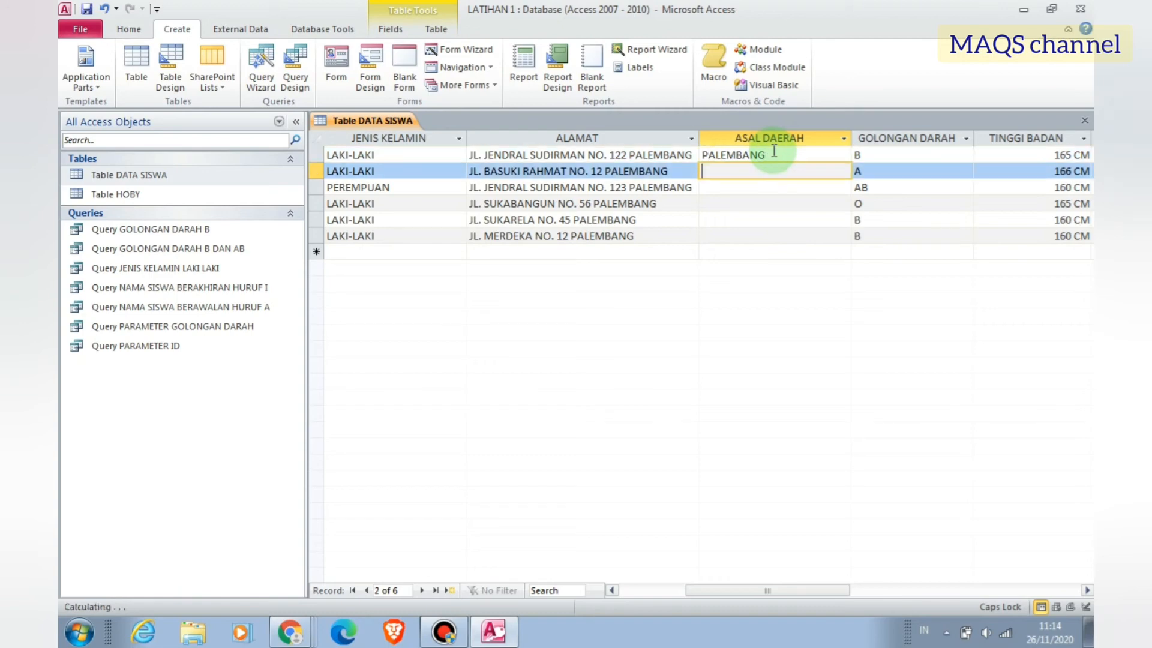
{"action": "type", "text": "JAKARTA"}
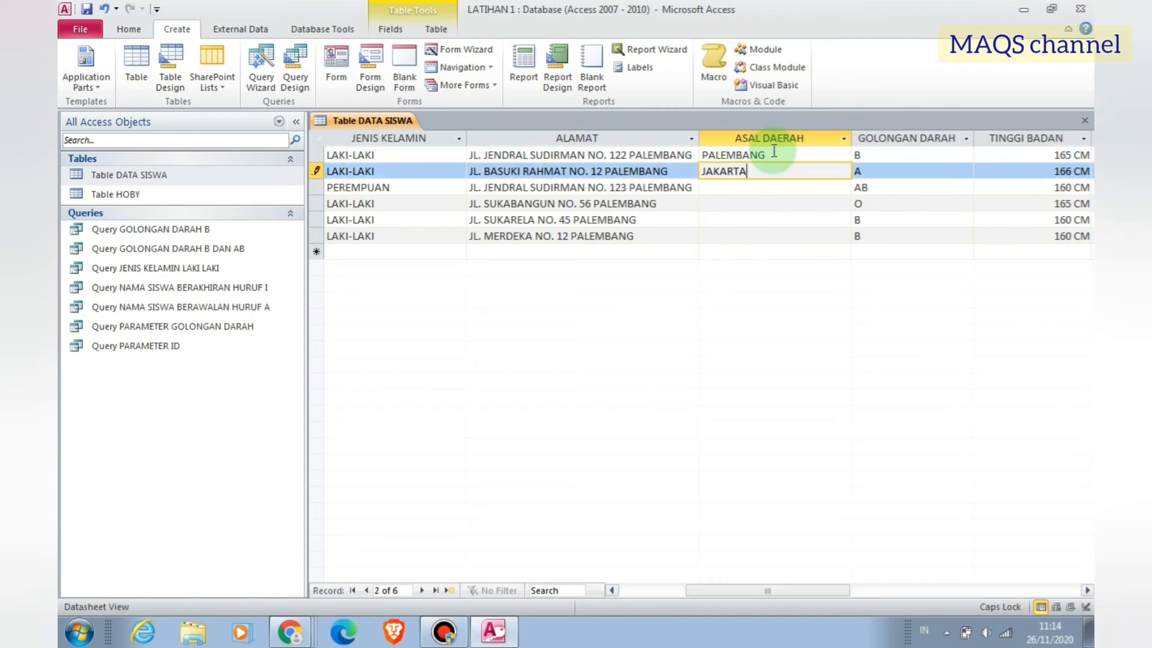
{"action": "key", "text": "Down"}
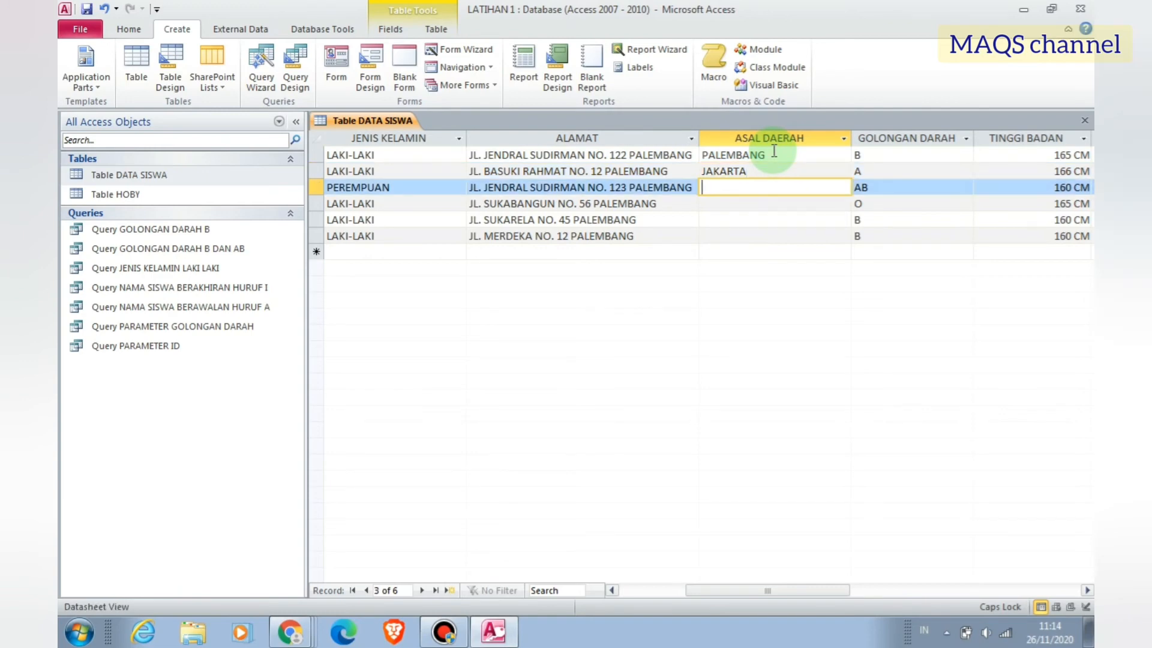
{"action": "type", "text": "BANDUNG"}
{"action": "key", "text": "Down"}
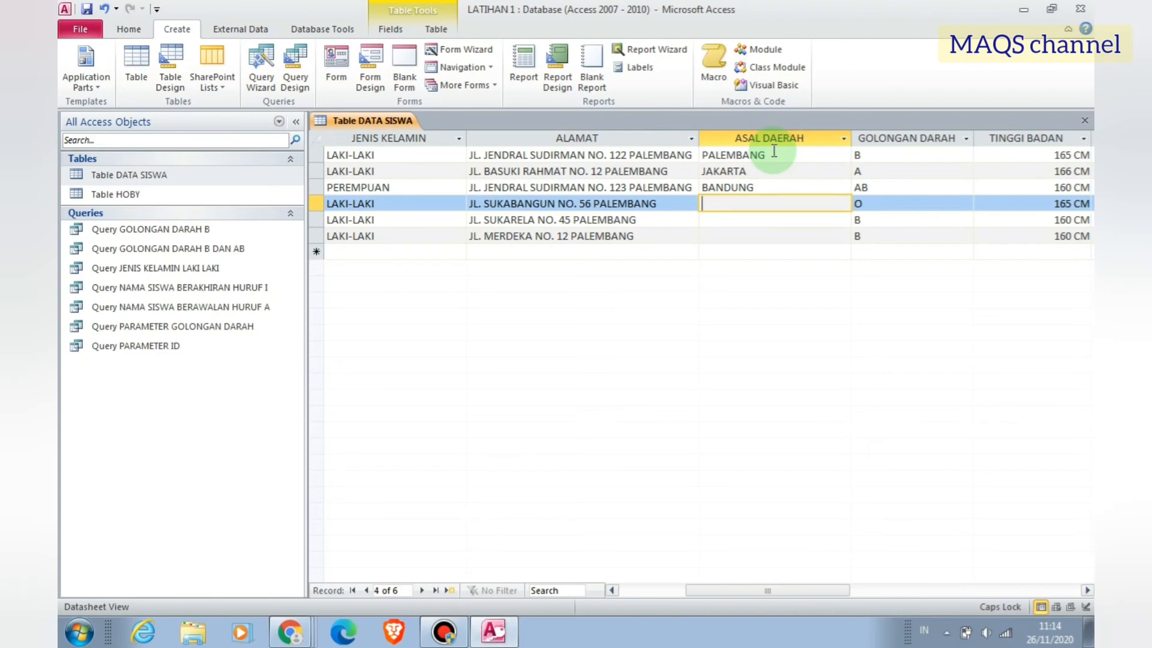
- Fill in ASAL DAERAH for records four to six with SURABAYA, MEDAN and PADANG
{"action": "type", "text": "SURABAYA"}
{"action": "key", "text": "Down"}
{"action": "type", "text": "MEDA"}
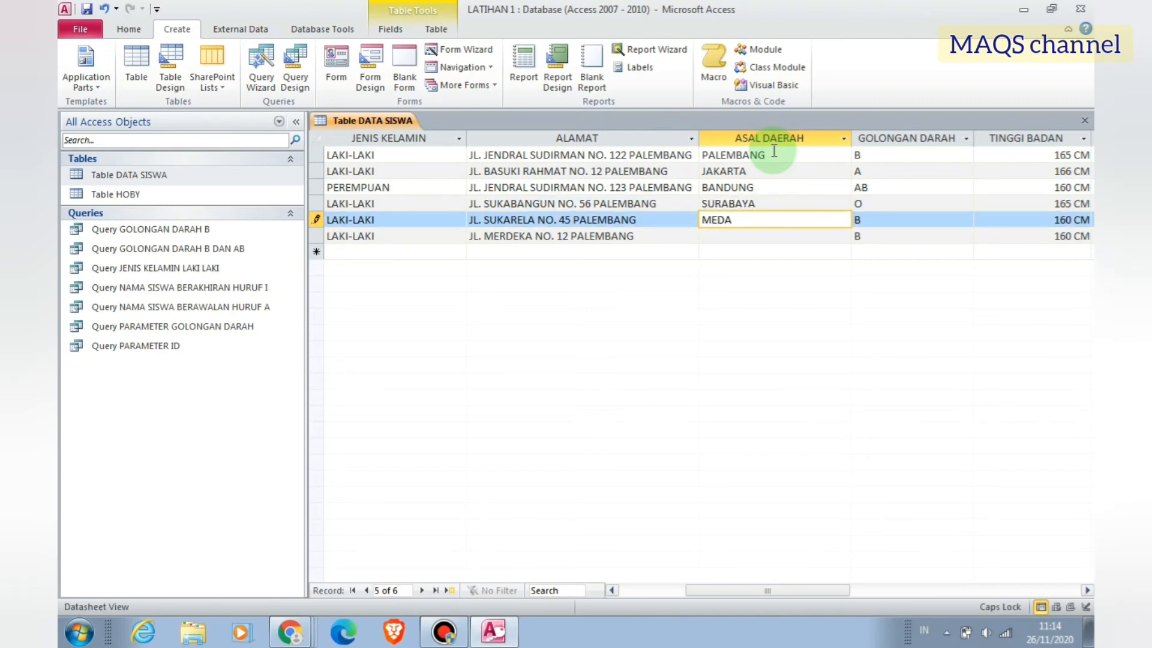
{"action": "type", "text": "N"}
{"action": "key", "text": "Tab"}
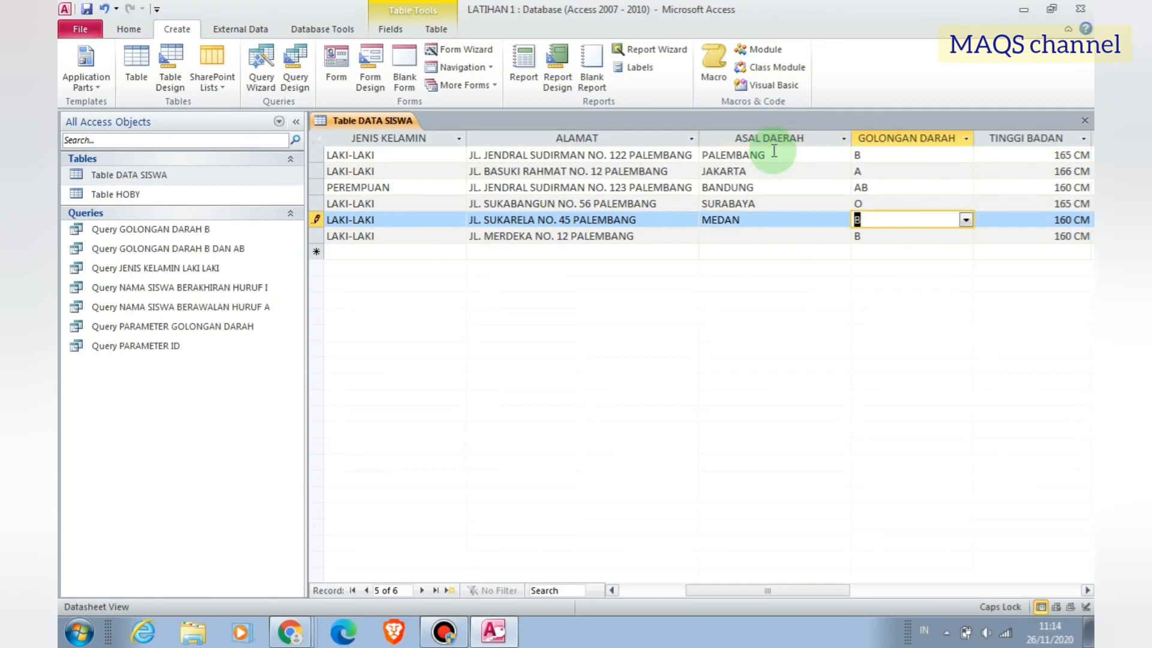
{"action": "key", "text": "Down"}
{"action": "key", "text": "Left"}
{"action": "type", "text": "PADANG"}
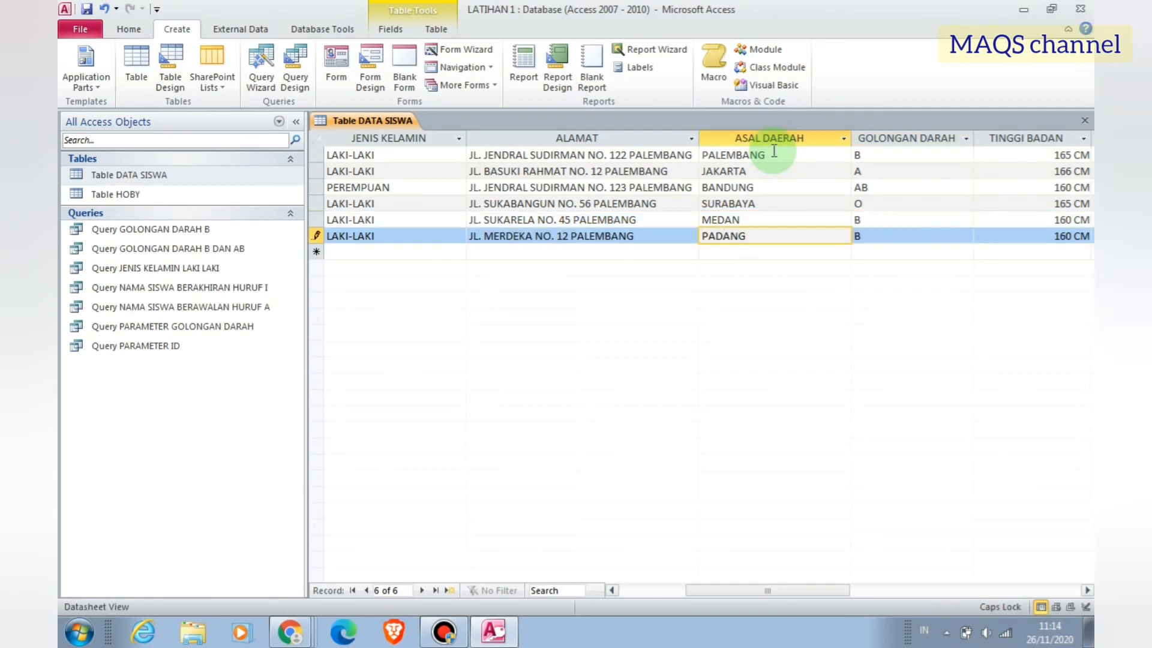
{"action": "key", "text": "Up"}
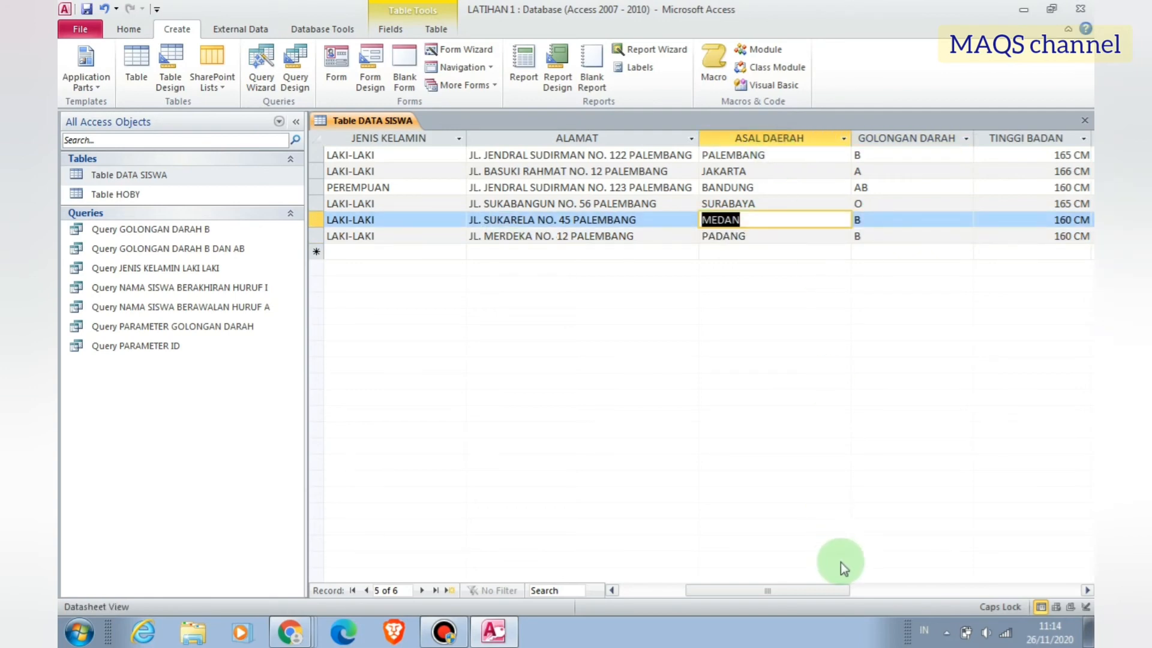
- Widen the HOBY column of Table DATA SISWA and select the first record's HOBY cell
{"action": "left_click_drag", "start_coordinate": [808, 592], "coordinate": [881, 587]}
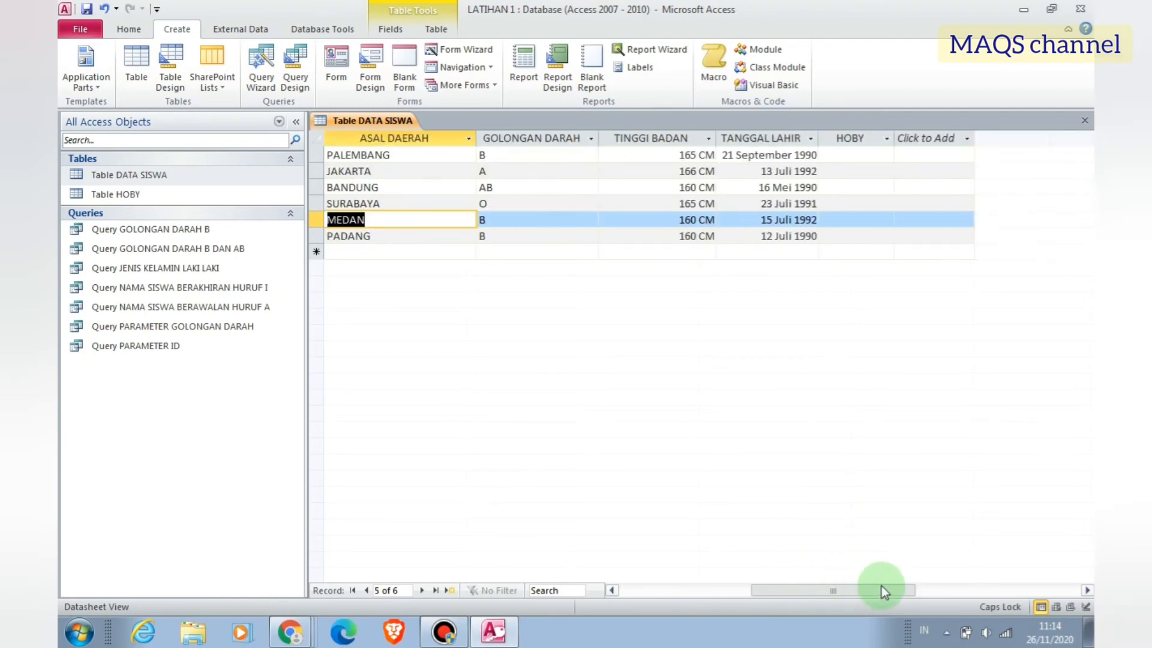
{"action": "left_click_drag", "start_coordinate": [899, 134], "coordinate": [955, 137]}
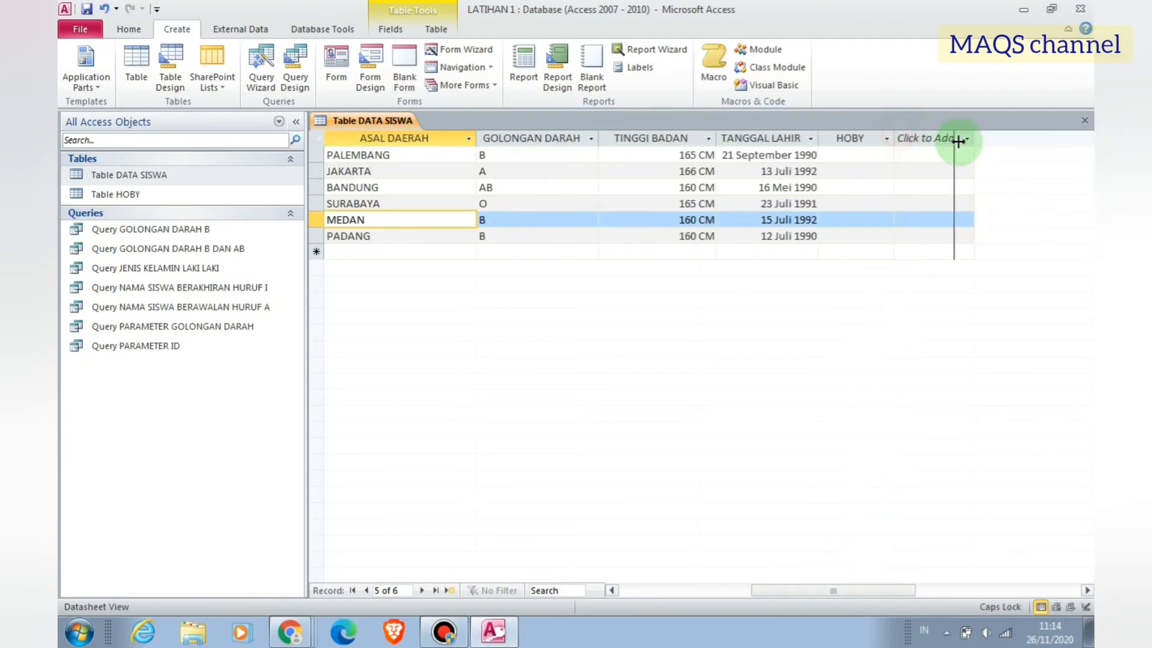
{"action": "left_click", "coordinate": [963, 138]}
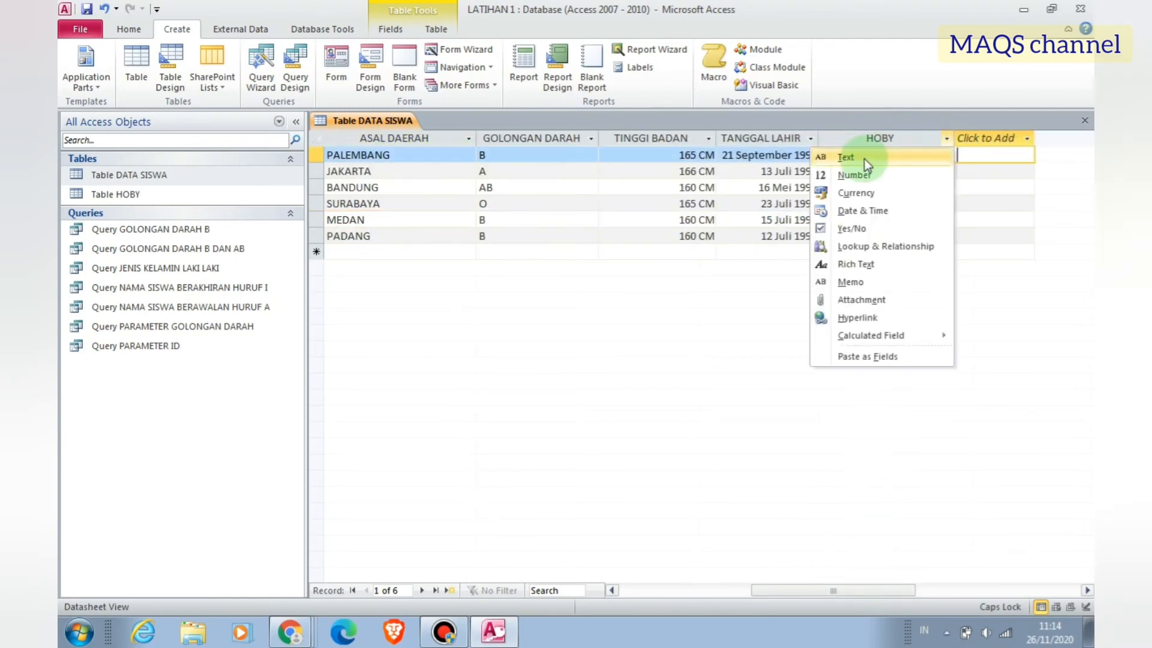
{"action": "left_click", "coordinate": [904, 152]}
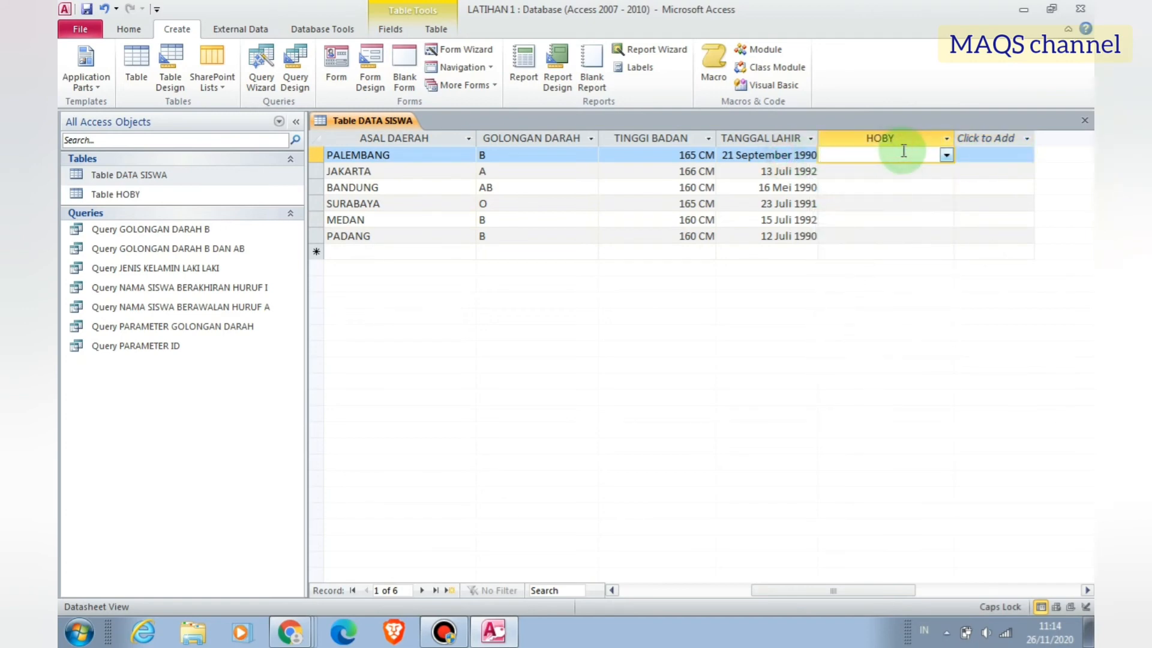
- Choose BERMAIN ALAT MUSIC, BERMAIN SEPEDA and MEMANCING as HOBY for the first three records
{"action": "left_click", "coordinate": [946, 155]}
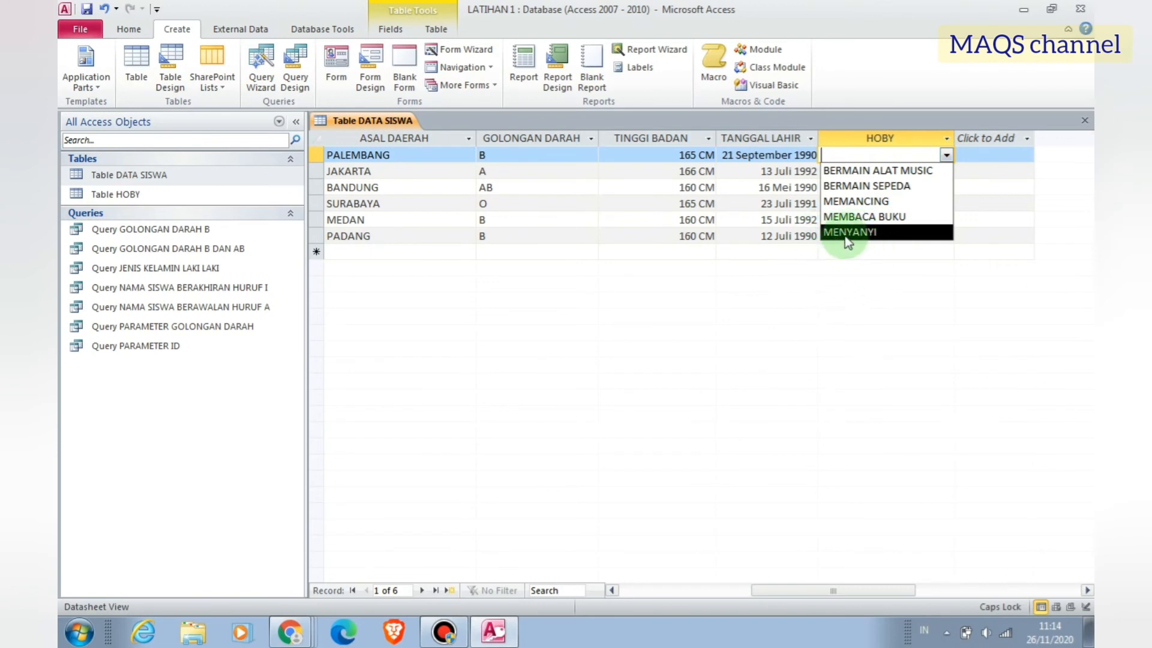
{"action": "left_click", "coordinate": [894, 171]}
{"action": "left_click", "coordinate": [943, 175]}
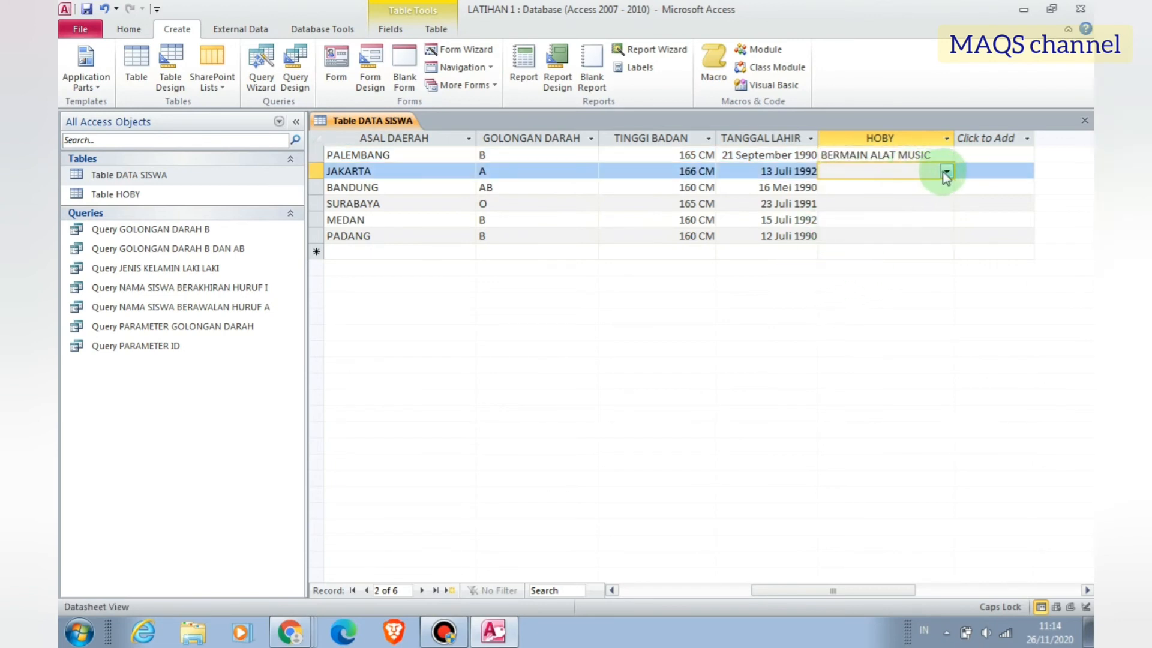
{"action": "left_click", "coordinate": [946, 172]}
{"action": "left_click", "coordinate": [887, 202]}
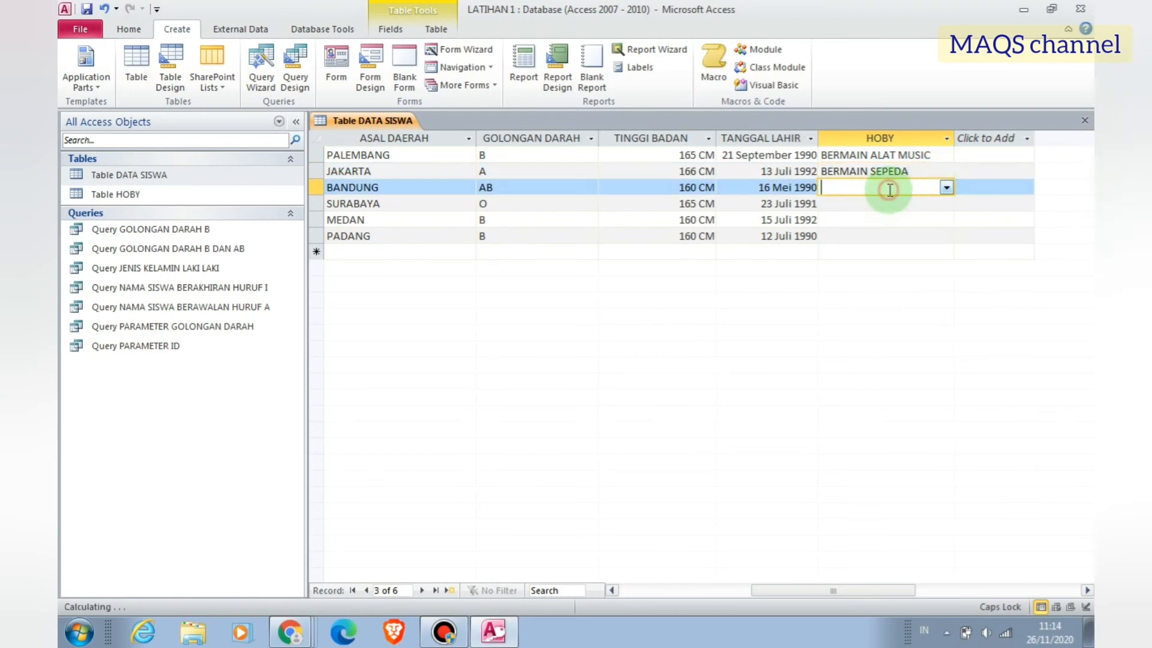
{"action": "left_click", "coordinate": [946, 187]}
{"action": "left_click", "coordinate": [877, 231]}
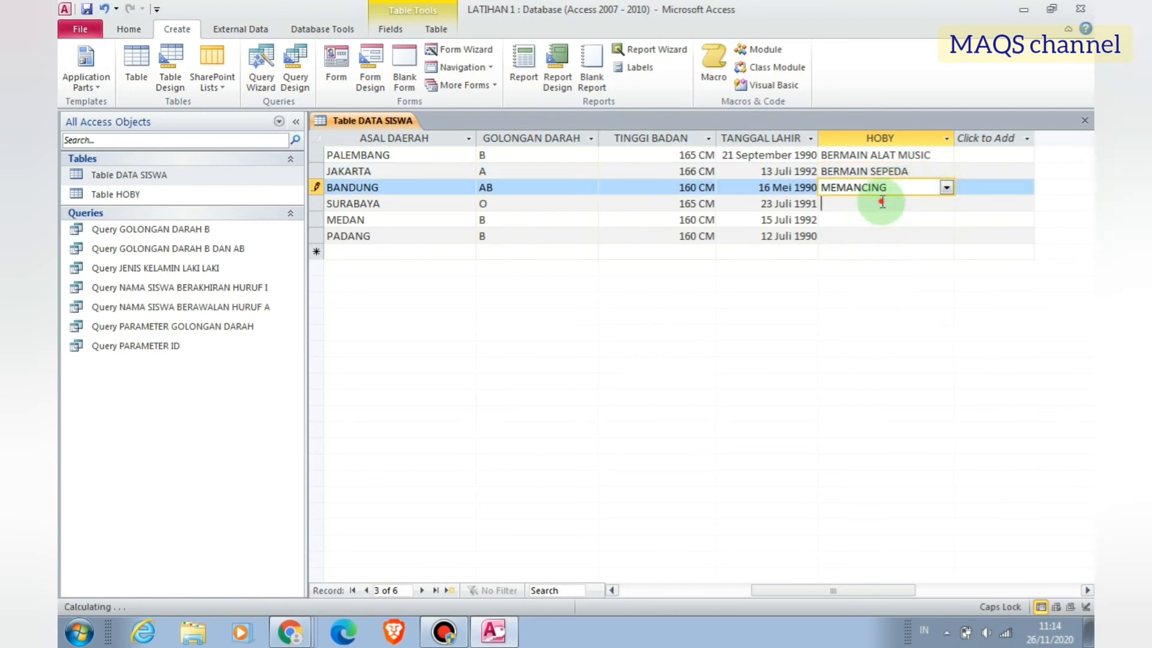
- Choose MEMBACA BUKU, MENYANYI and MEMANCING as HOBY for the SURABAYA, MEDAN and PADANG records
{"action": "left_click", "coordinate": [944, 204]}
{"action": "left_click", "coordinate": [946, 204]}
{"action": "left_click", "coordinate": [845, 263]}
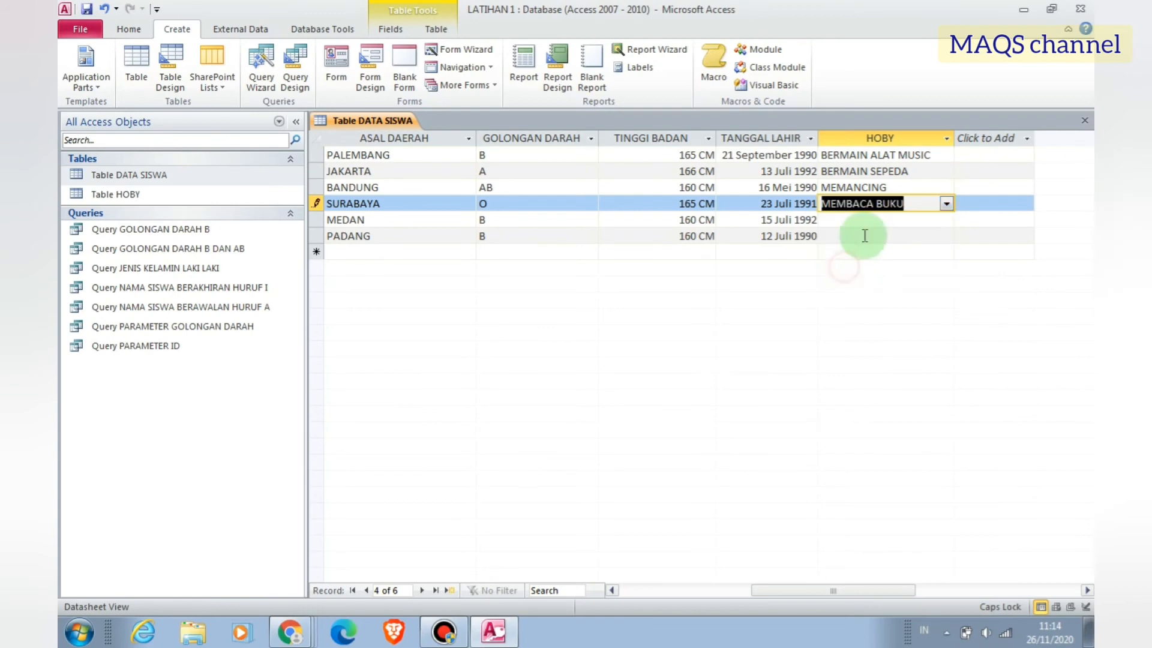
{"action": "left_click", "coordinate": [867, 220]}
{"action": "left_click", "coordinate": [946, 219]}
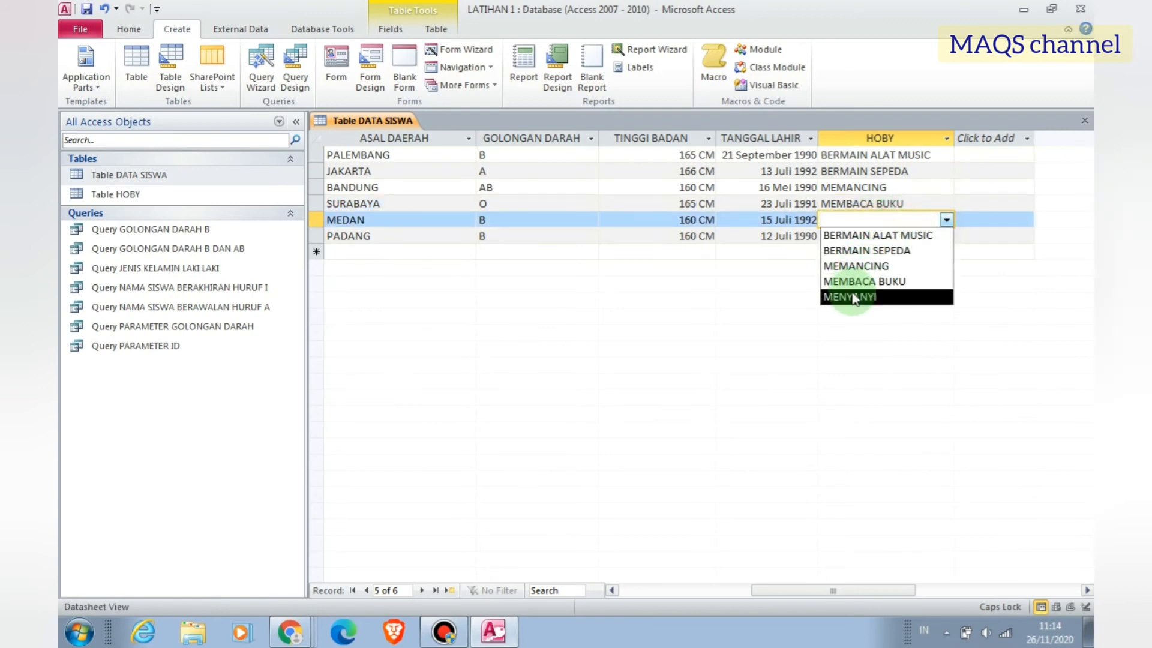
{"action": "left_click", "coordinate": [852, 297]}
{"action": "left_click", "coordinate": [867, 231]}
{"action": "left_click", "coordinate": [946, 236]}
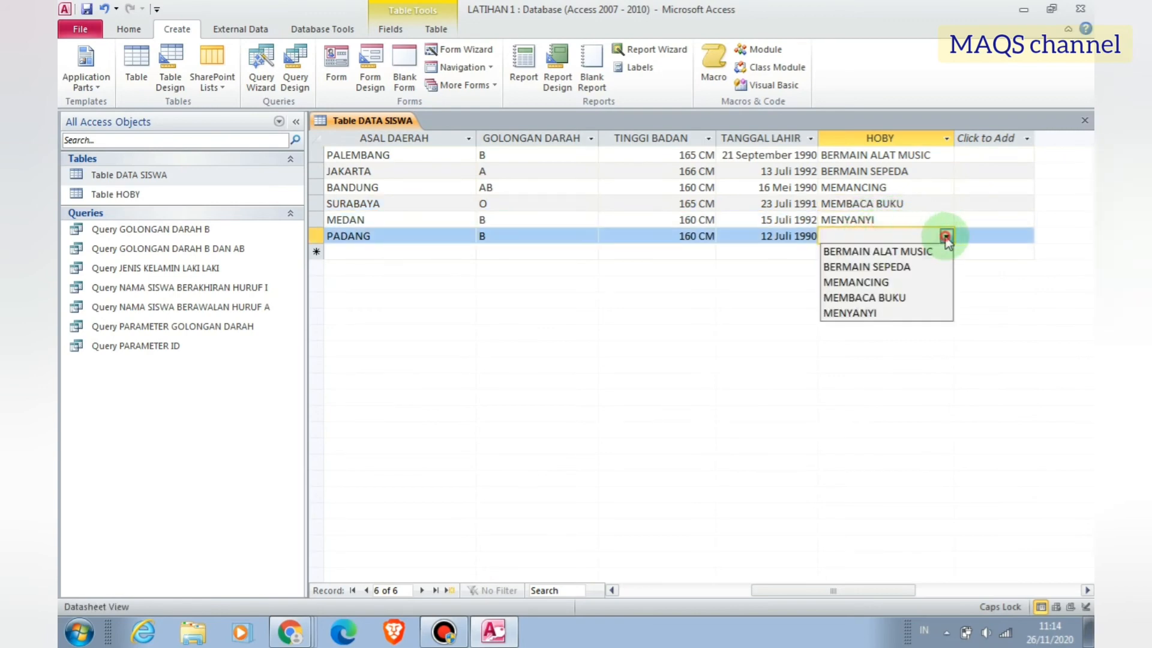
{"action": "left_click", "coordinate": [873, 282]}
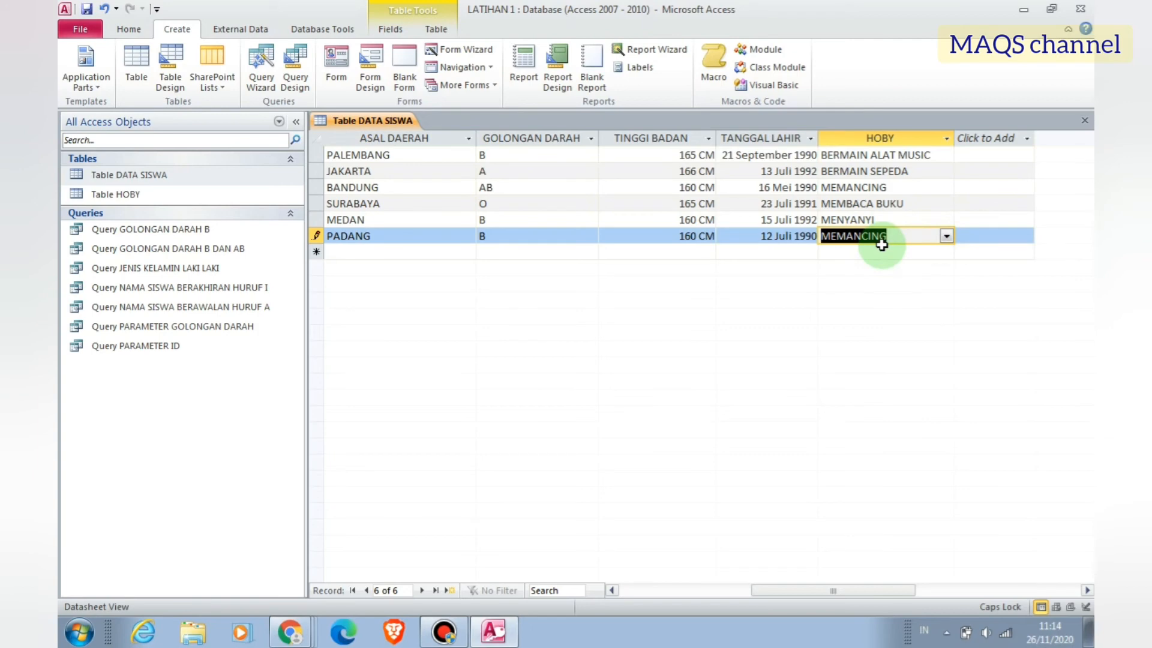
- Change the MEDAN record's HOBY to BERMAIN ALAT MUSIC and close Table DATA SISWA
{"action": "left_click", "coordinate": [906, 220]}
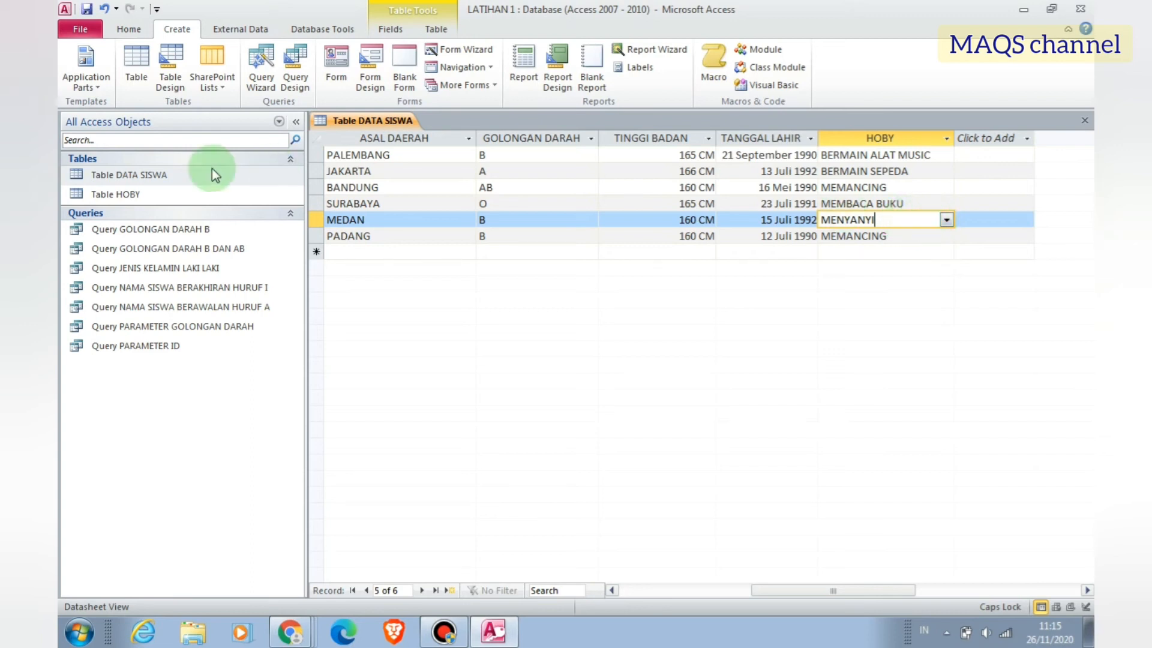
{"action": "left_click", "coordinate": [944, 220]}
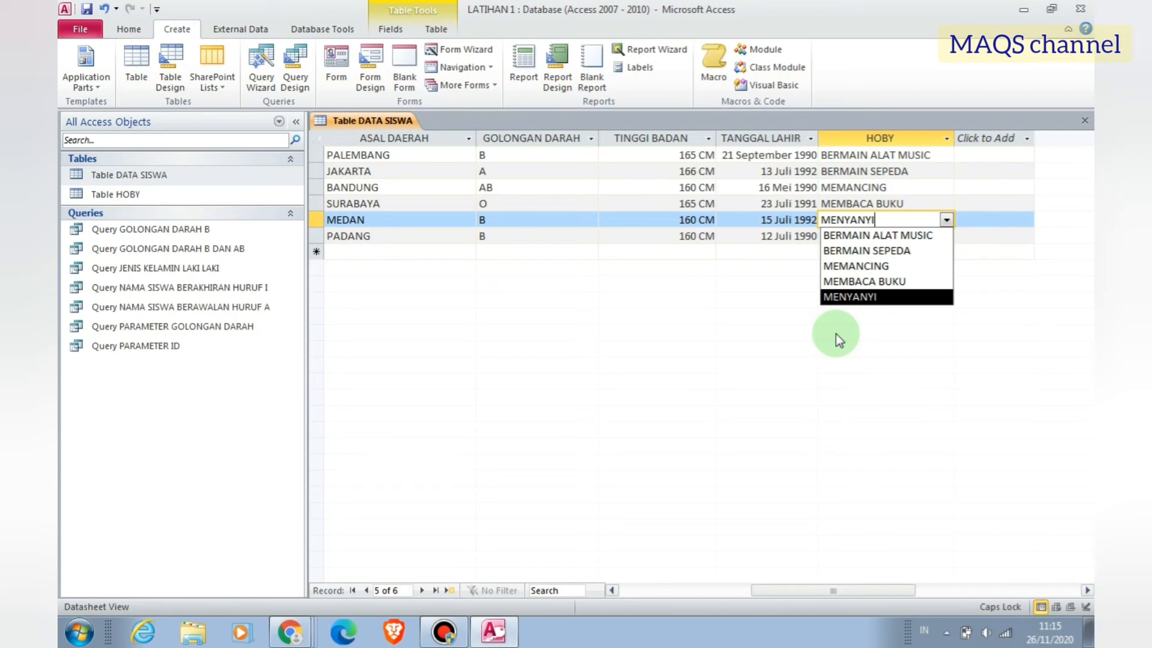
{"action": "left_click", "coordinate": [972, 220]}
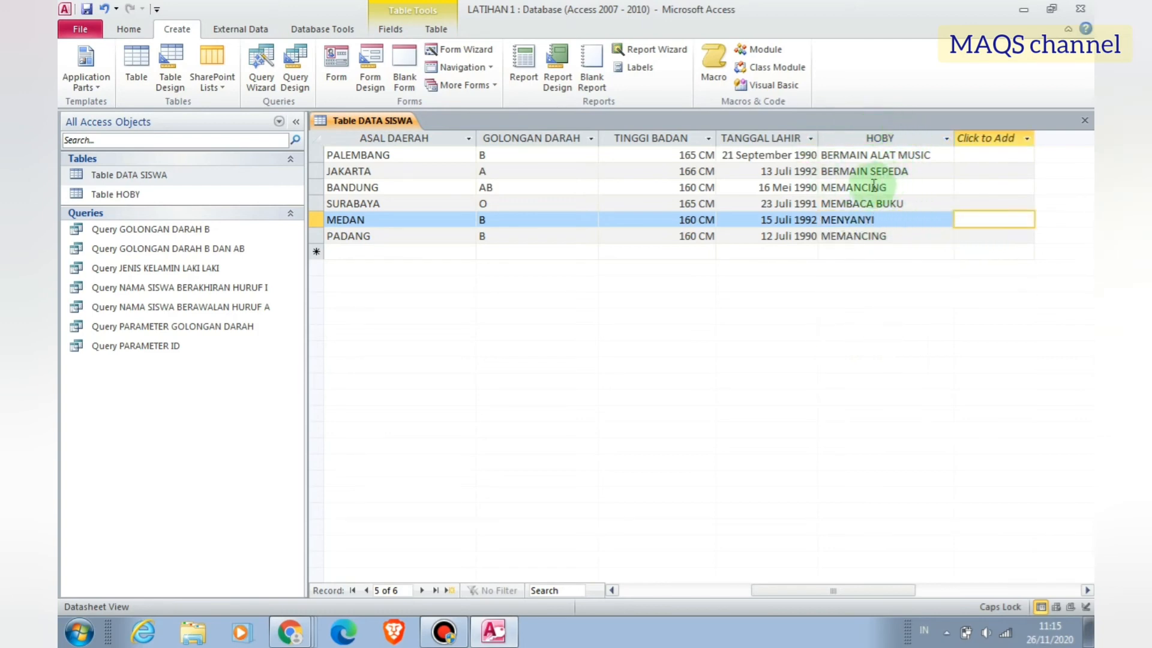
{"action": "left_click", "coordinate": [907, 219]}
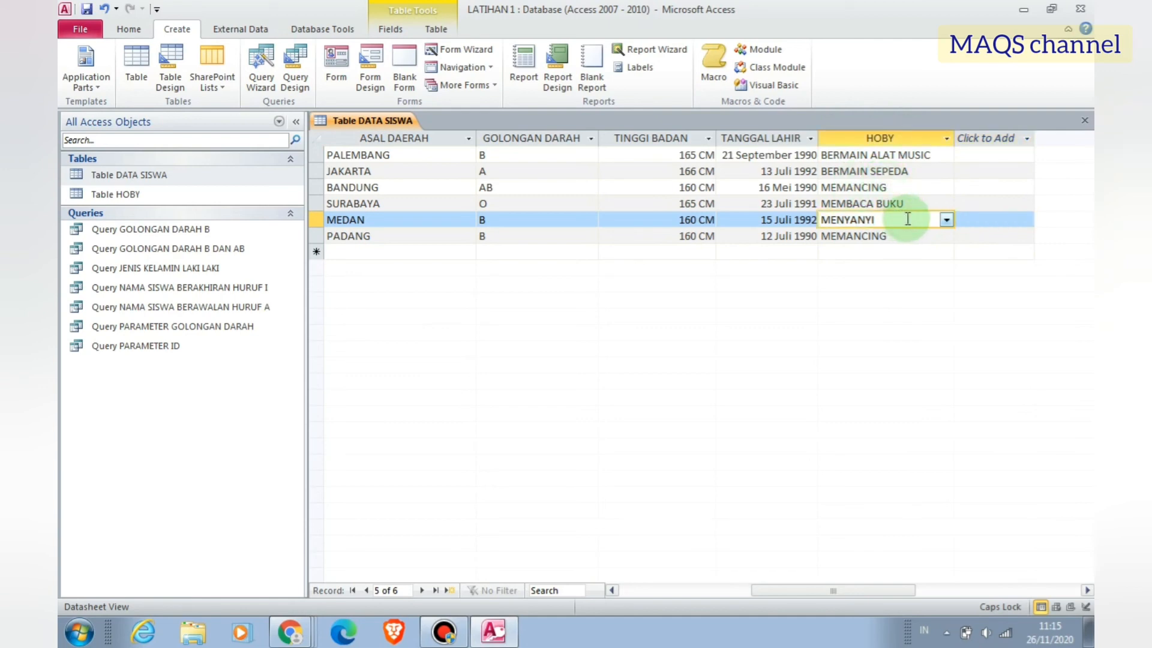
{"action": "left_click", "coordinate": [947, 220]}
{"action": "left_click", "coordinate": [912, 232]}
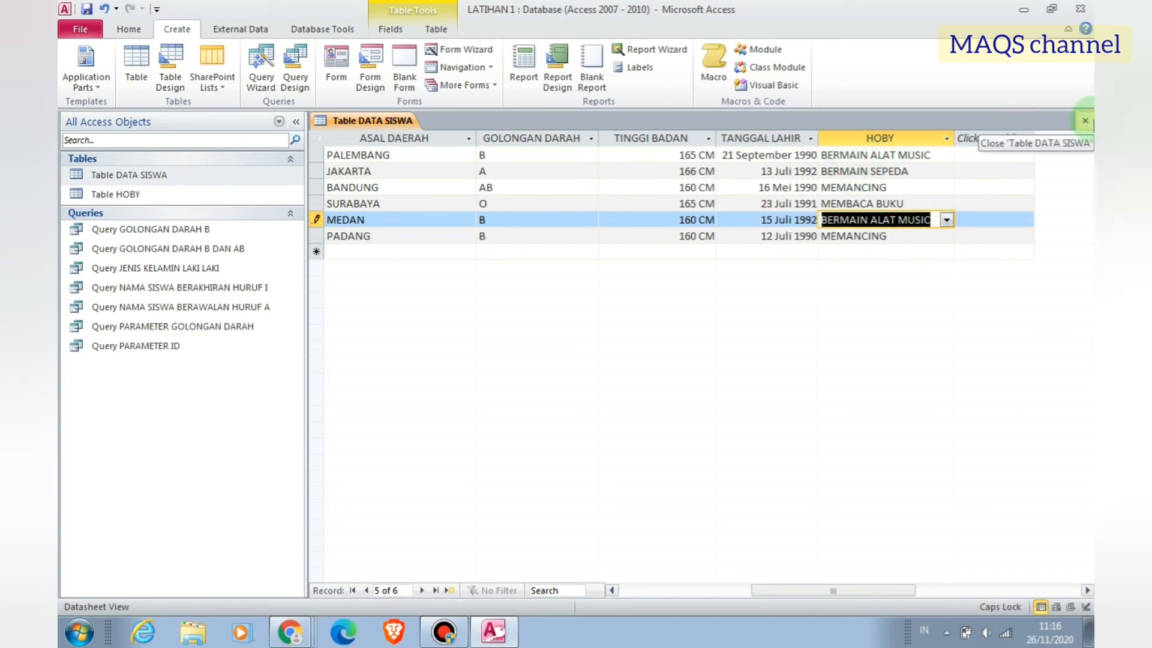
{"action": "left_click", "coordinate": [1089, 123]}
{"action": "left_click", "coordinate": [521, 359]}
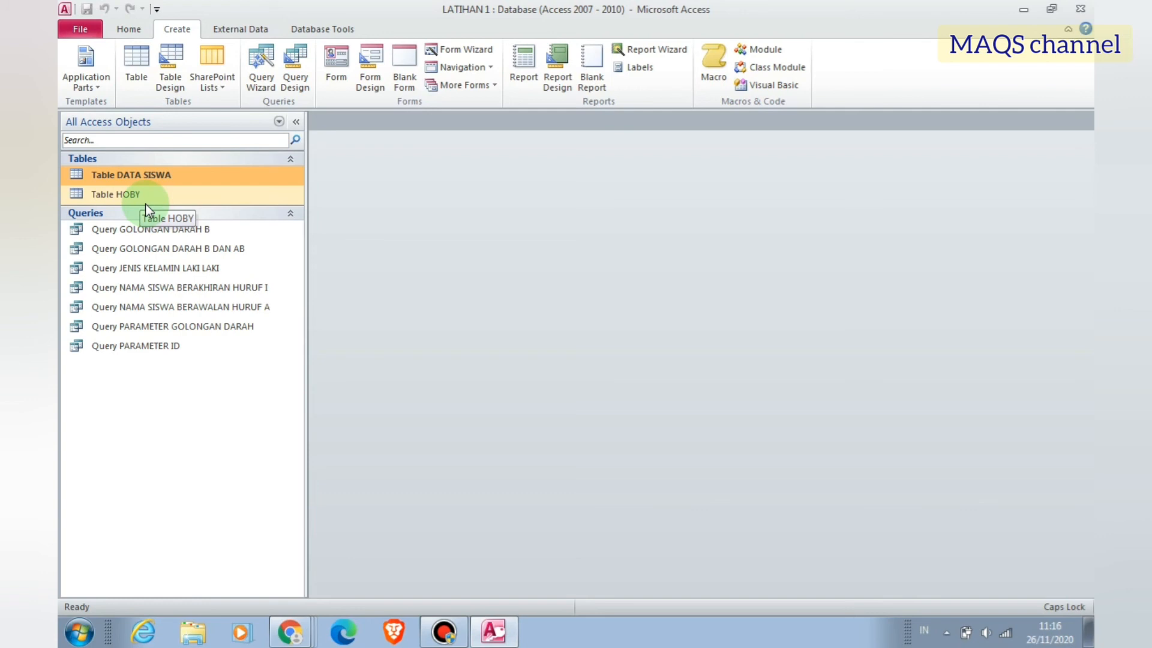
- Open Table HOBY in Datasheet View and go to its blank new record
{"action": "left_click", "coordinate": [140, 195]}
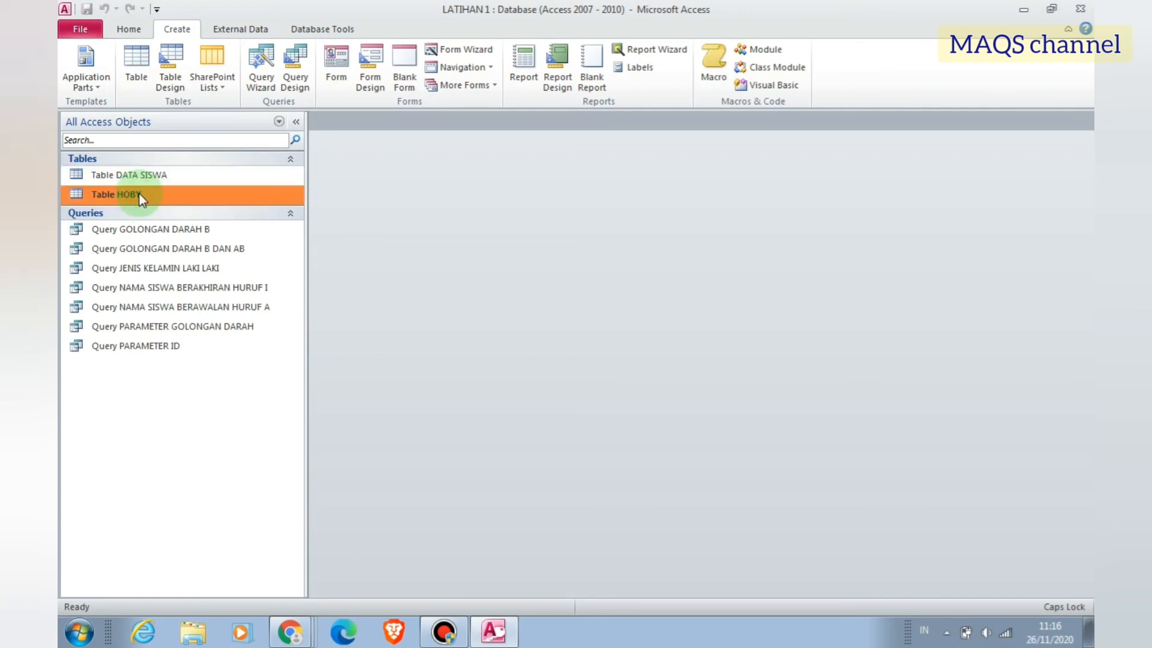
{"action": "double_click", "coordinate": [140, 195]}
{"action": "left_click", "coordinate": [372, 234]}
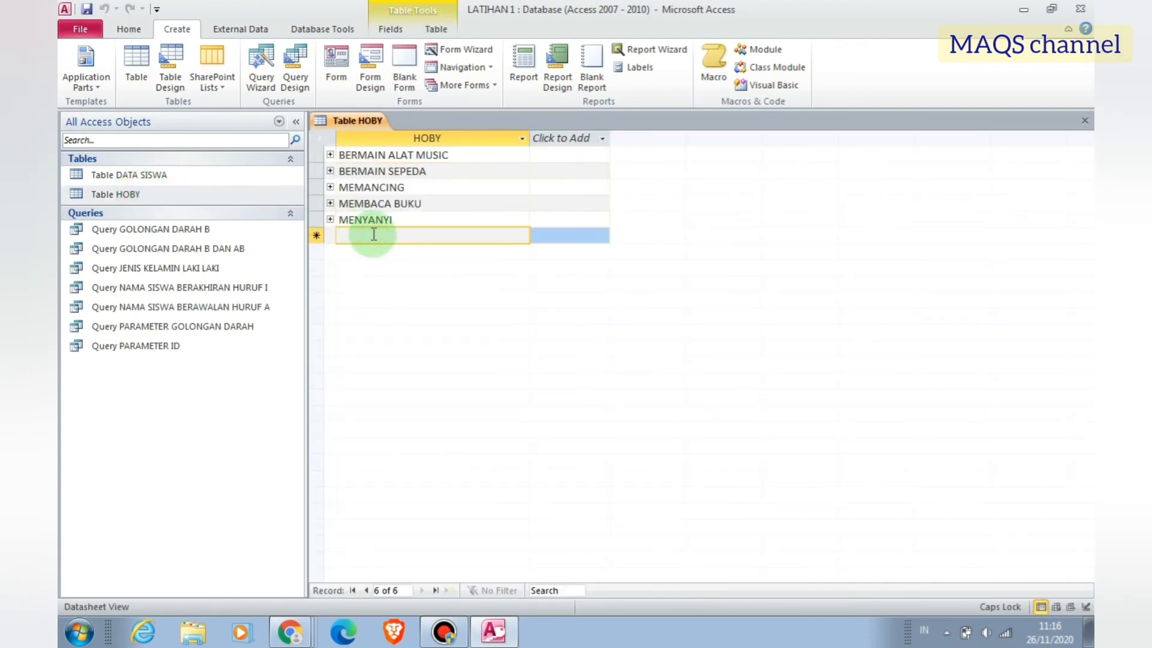
{"action": "type", "text": "MEMBACA"}
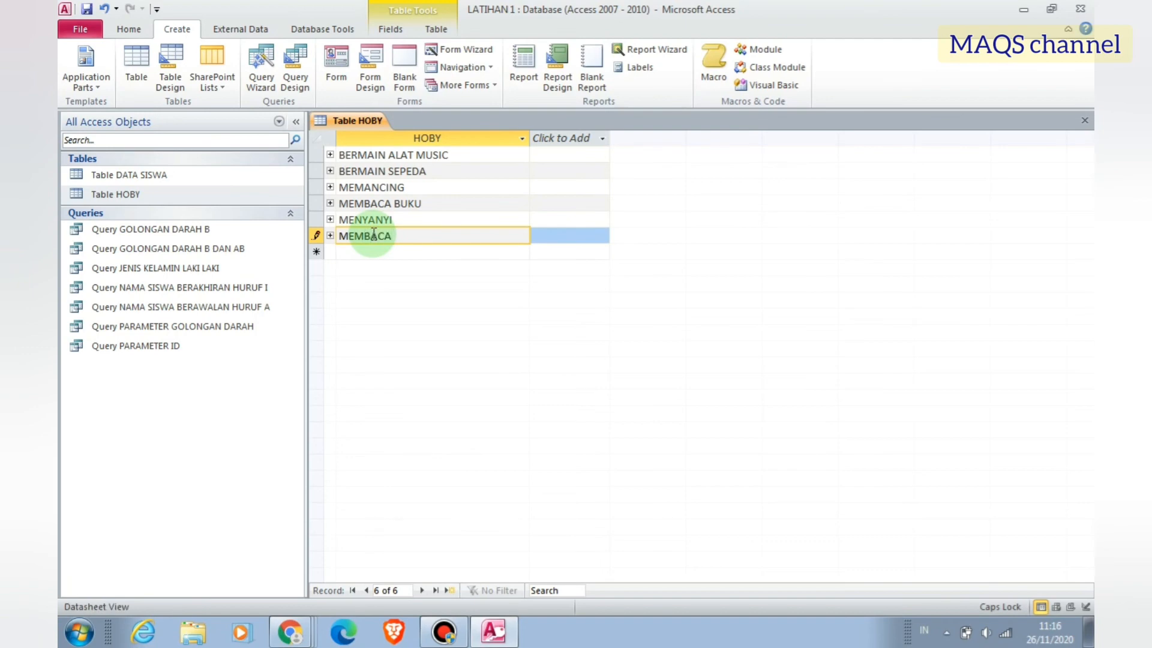
{"action": "key", "text": "BackSpace"}
{"action": "key", "text": "BackSpace"}
{"action": "key", "text": "BackSpace"}
{"action": "key", "text": "BackSpace"}
{"action": "key", "text": "BackSpace"}
{"action": "key", "text": "BackSpace"}
{"action": "key", "text": "BackSpace"}
- Add OLAHRAGA as a new record in Table HOBY and close the table
{"action": "type", "text": "OLAHRAGA"}
{"action": "key", "text": "Return"}
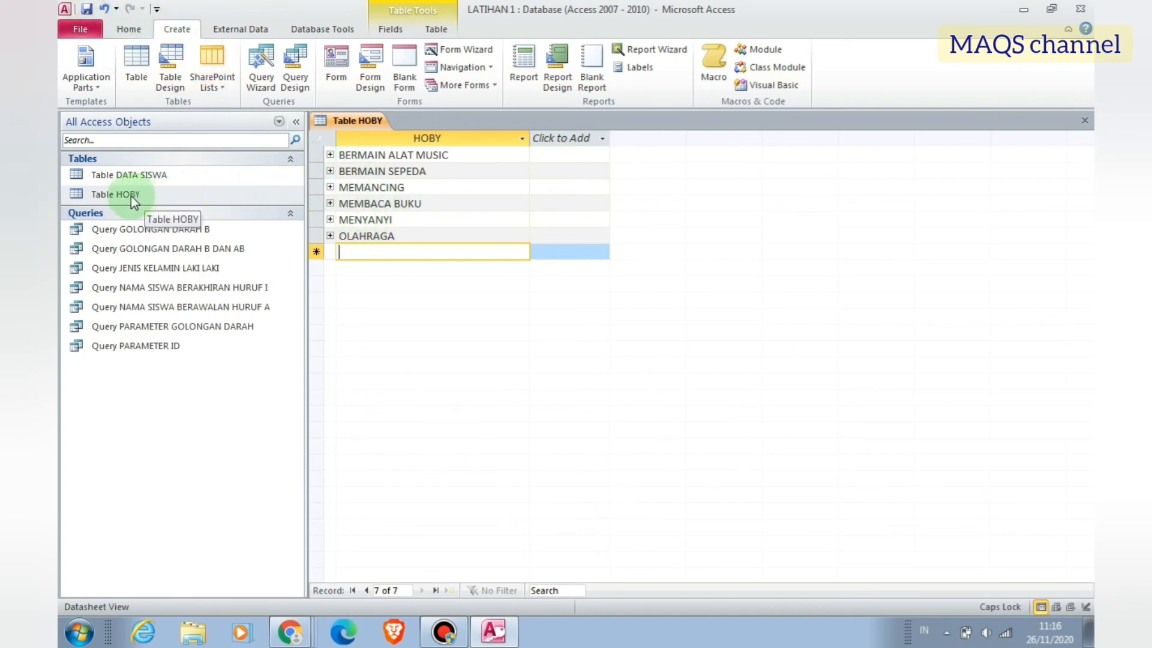
{"action": "left_click", "coordinate": [1084, 121]}
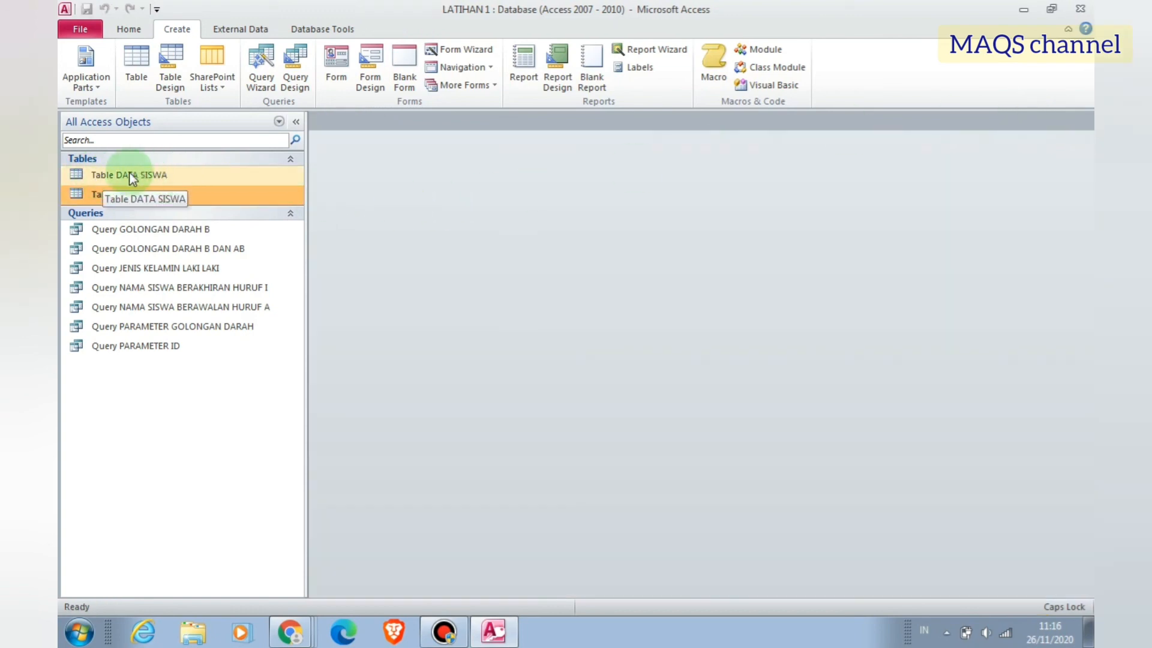
- Open Table DATA SISWA and check whether OLAHRAGA is offered among the HOBY choices for the PADANG record
{"action": "double_click", "coordinate": [192, 174]}
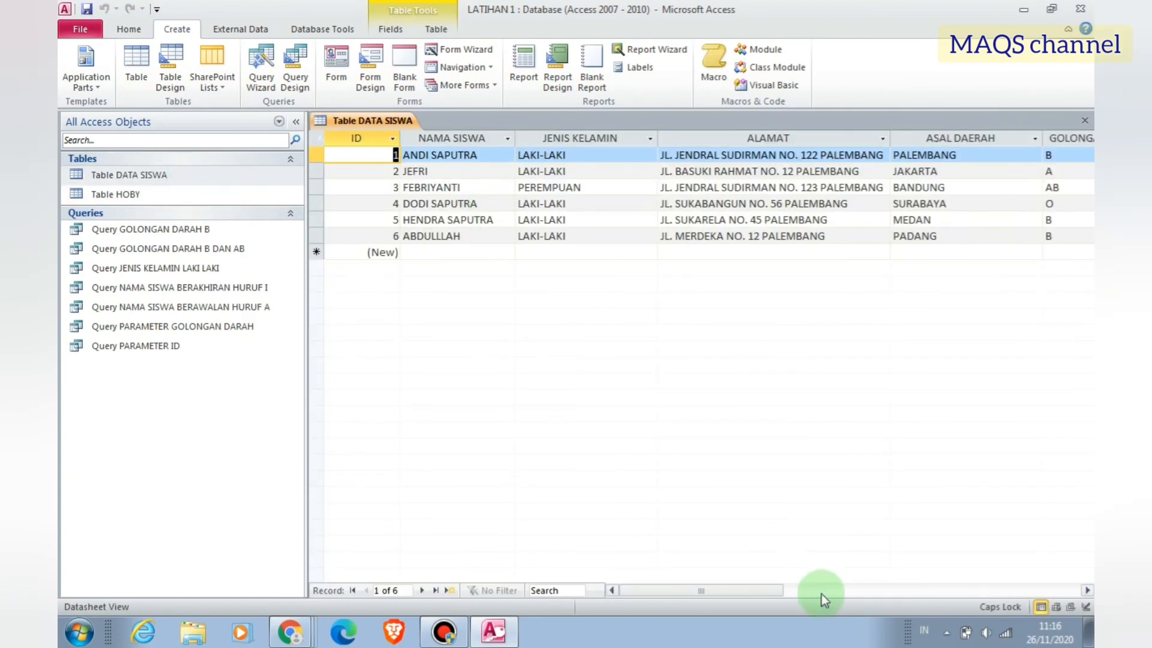
{"action": "left_click_drag", "start_coordinate": [739, 597], "coordinate": [903, 595]}
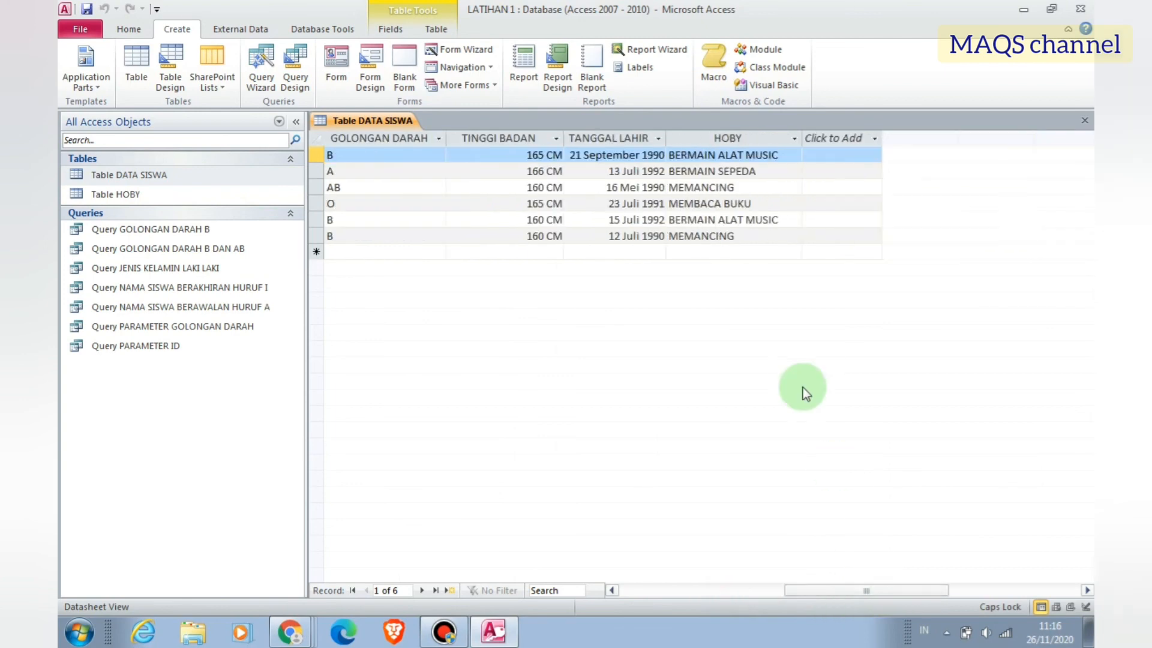
{"action": "left_click", "coordinate": [741, 233]}
{"action": "left_click", "coordinate": [794, 235]}
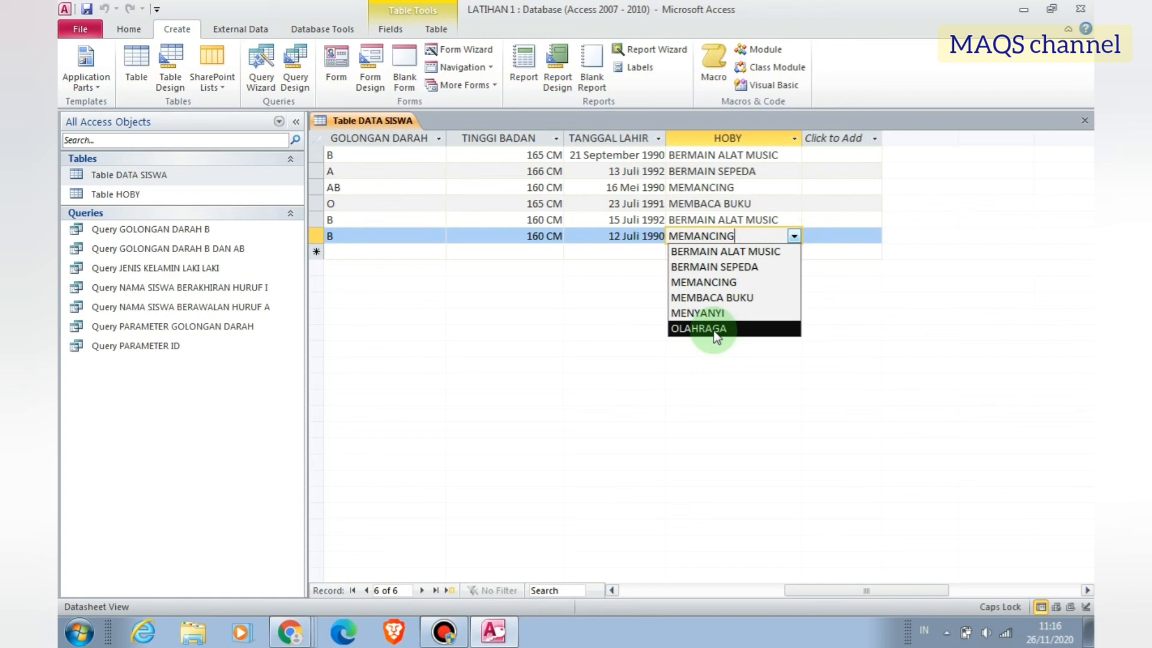
{"action": "left_click", "coordinate": [607, 332]}
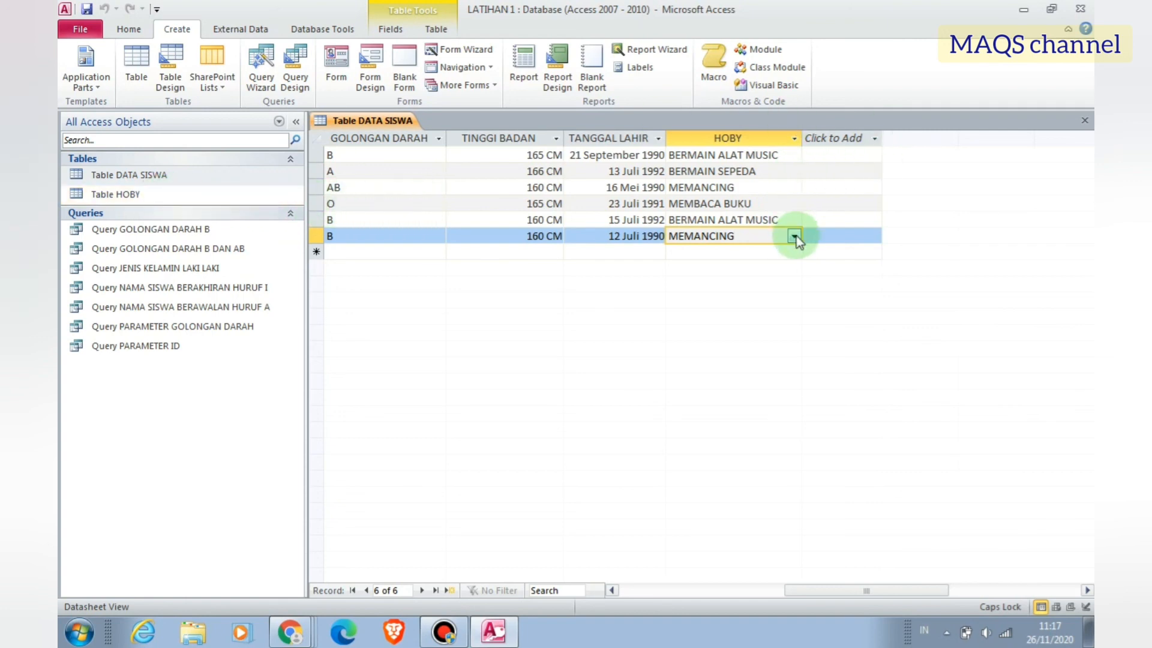
- Open Table HOBY alongside Table DATA SISWA to review its list of hobbies, and close Table HOBY
{"action": "left_click", "coordinate": [746, 220]}
{"action": "left_click", "coordinate": [183, 197]}
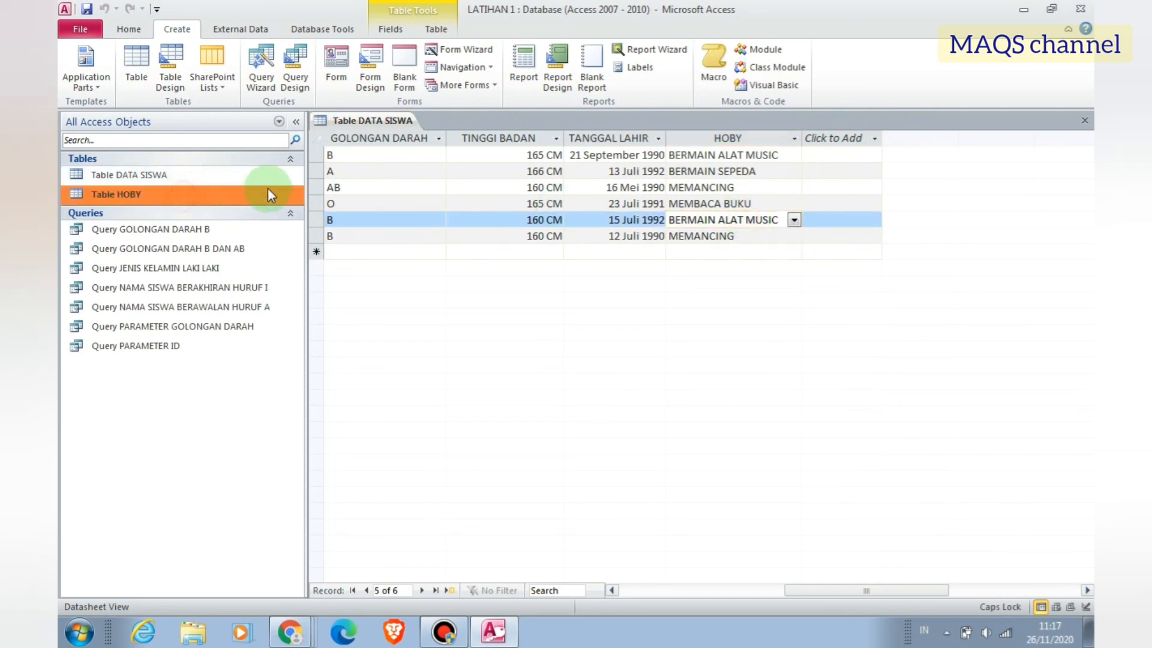
{"action": "left_click", "coordinate": [762, 220]}
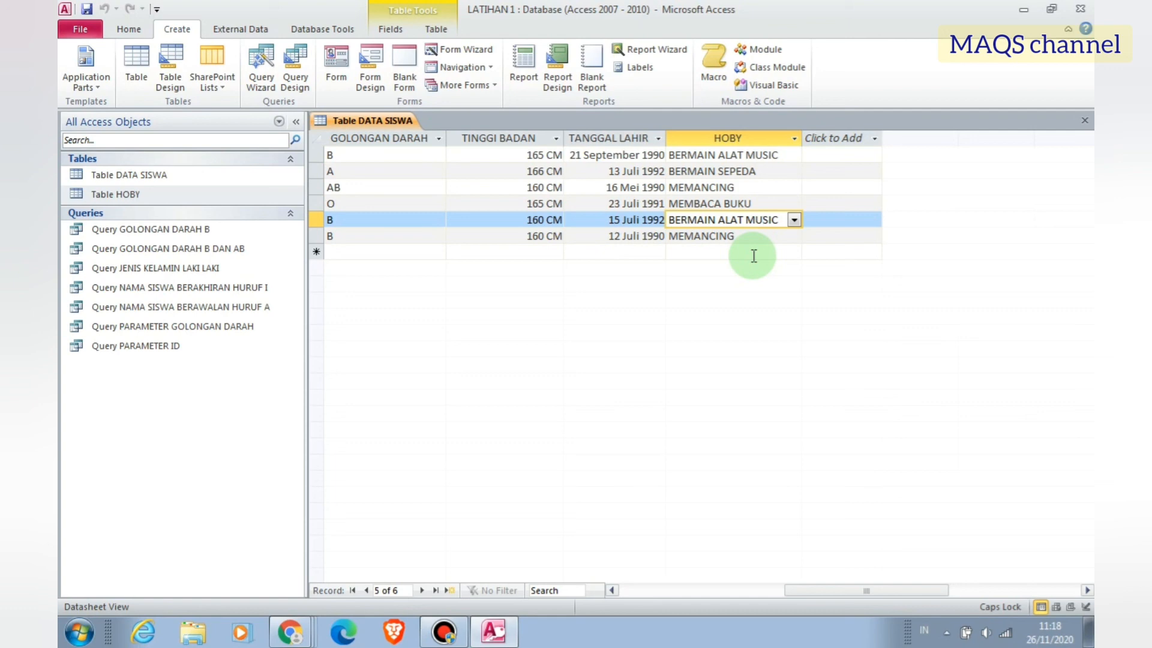
{"action": "double_click", "coordinate": [239, 193]}
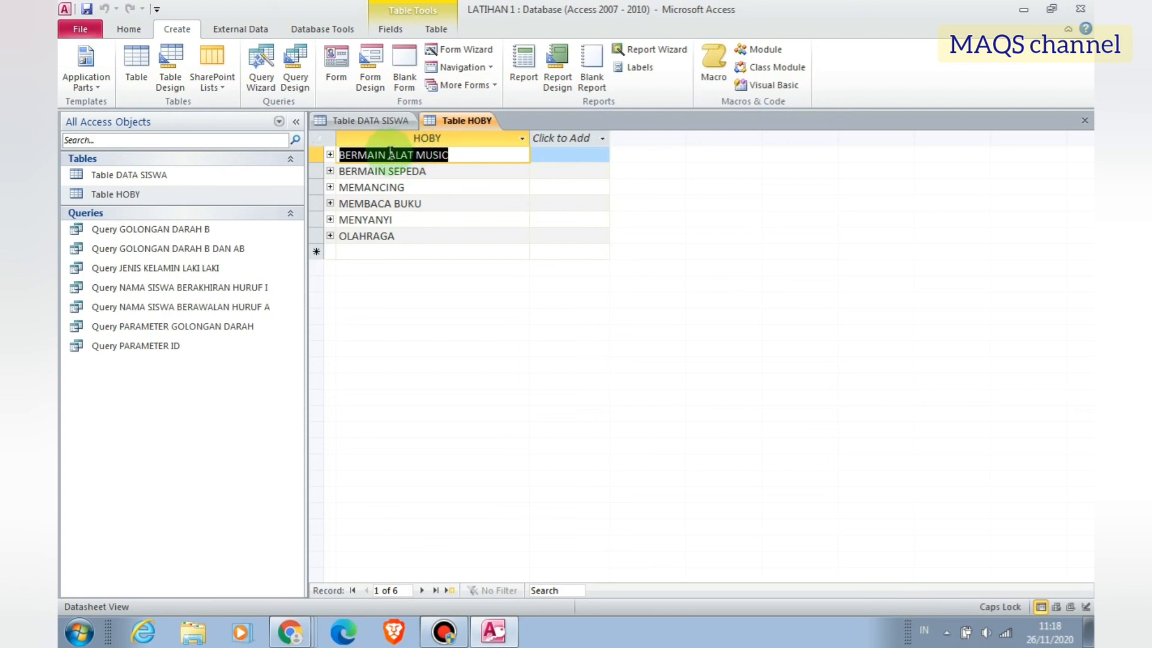
{"action": "left_click", "coordinate": [1085, 120]}
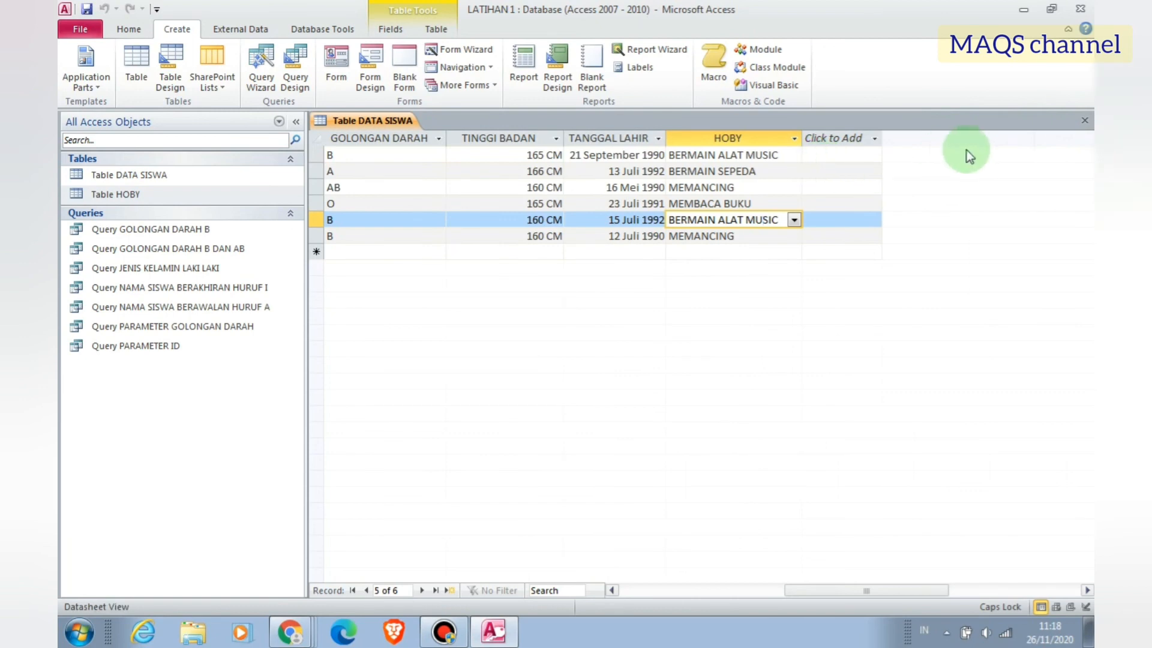
- Close Table DATA SISWA and exit Access
{"action": "left_click", "coordinate": [769, 203]}
{"action": "left_click", "coordinate": [1084, 120]}
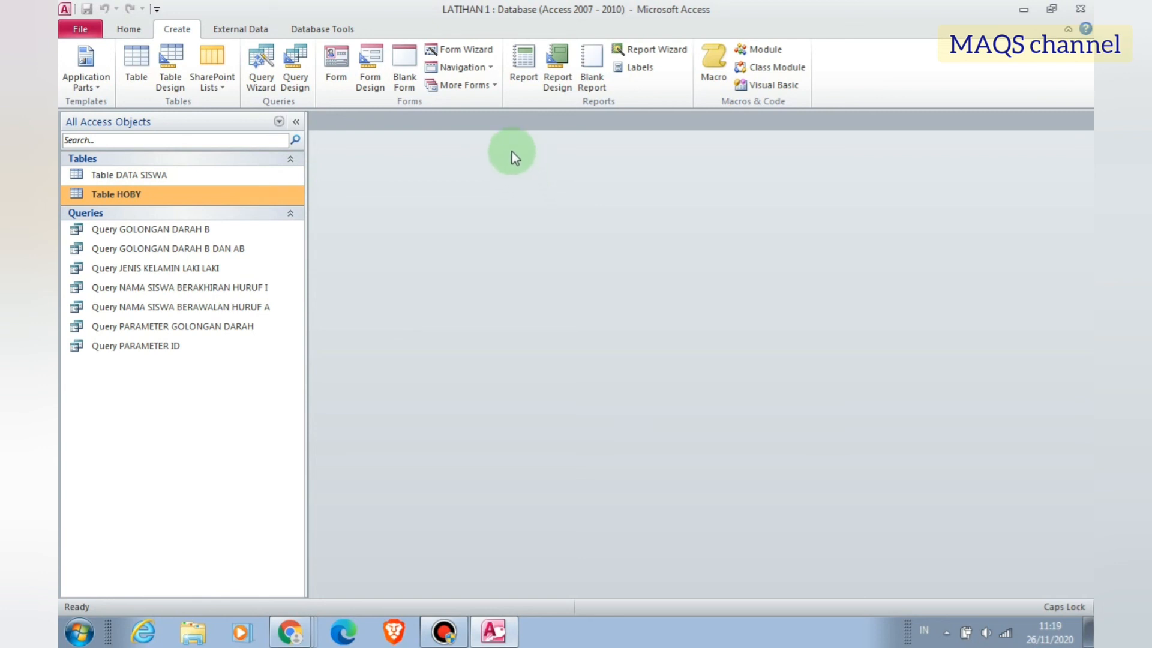
{"action": "left_click", "coordinate": [1081, 8]}
{"action": "right_click", "coordinate": [617, 166]}
{"action": "left_click", "coordinate": [651, 215]}
{"action": "right_click", "coordinate": [370, 156]}
{"action": "left_click", "coordinate": [426, 207]}
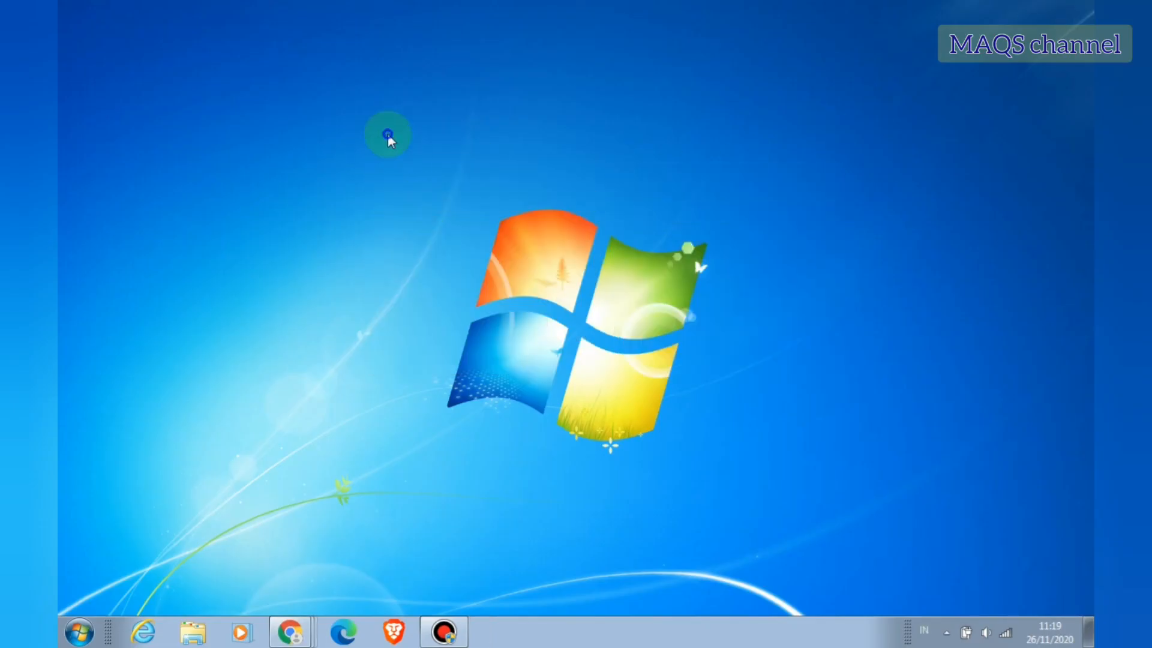
{"action": "right_click", "coordinate": [388, 133]}
{"action": "left_click", "coordinate": [444, 181]}
{"action": "right_click", "coordinate": [444, 181]}
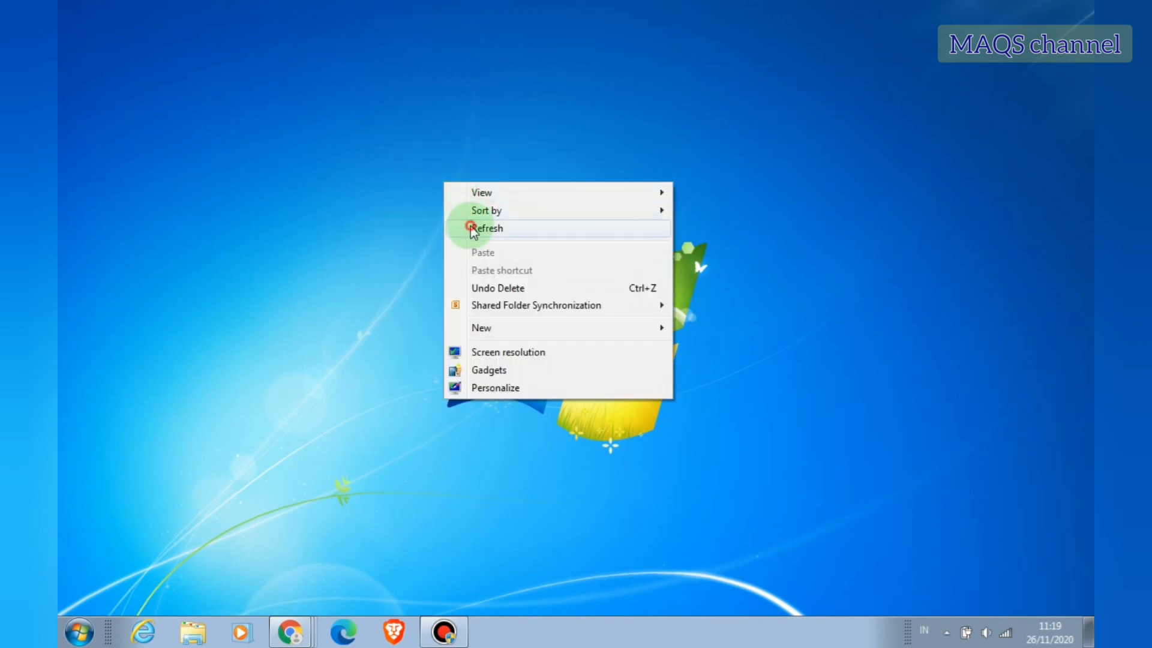
{"action": "left_click", "coordinate": [470, 226]}
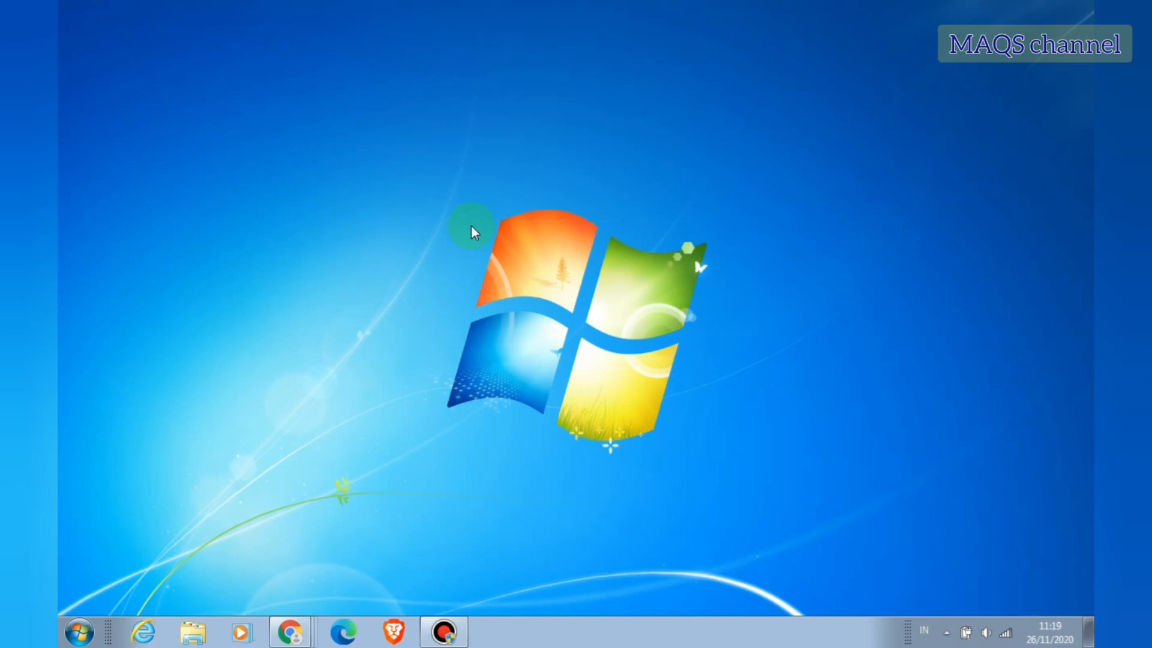